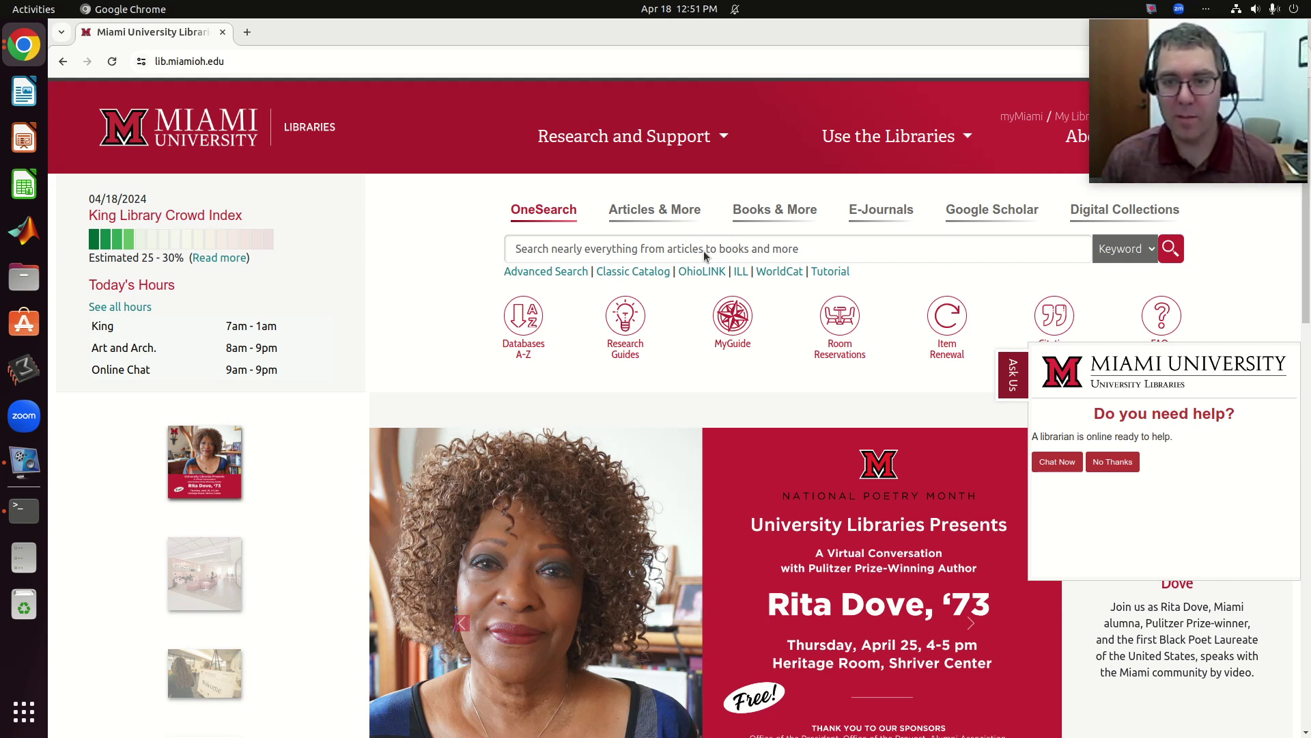
# Reload the Miami University Libraries homepage by entering lib.miamioh.edu in the address bar
pyautogui.doubleClick(188, 62)
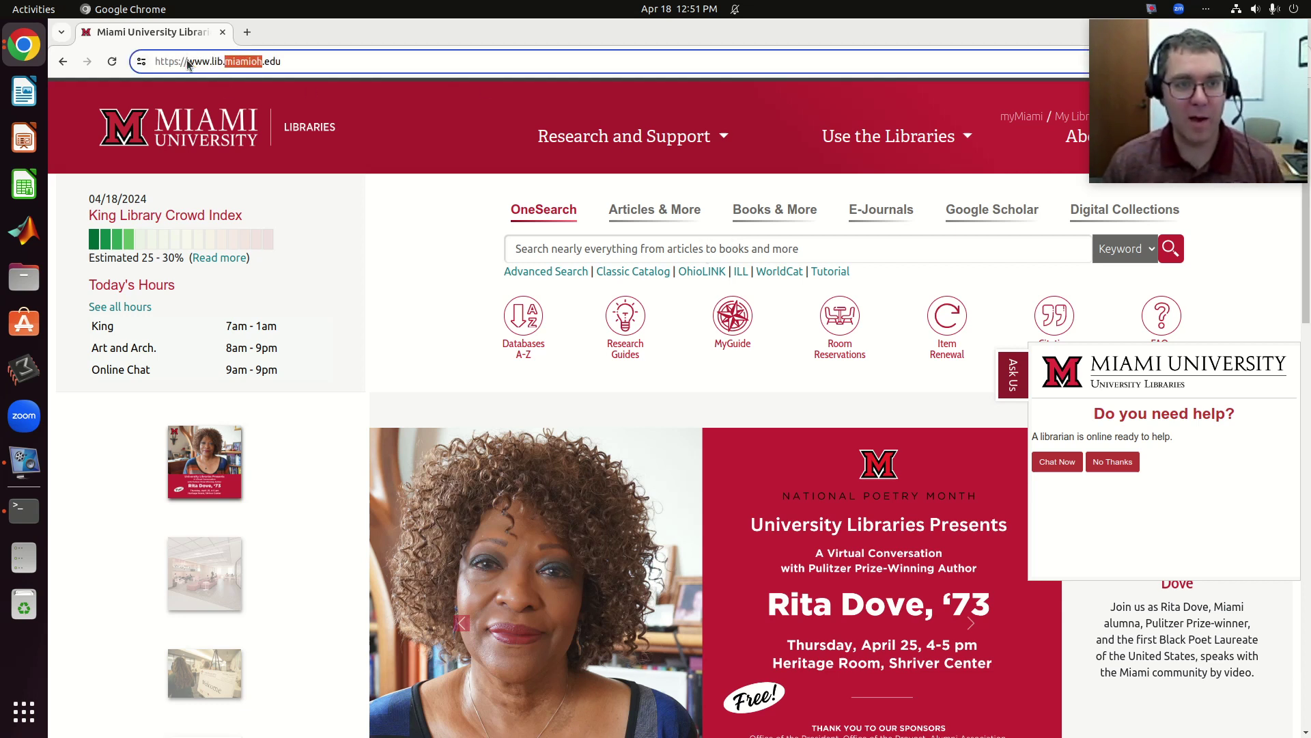
pyautogui.click(188, 62)
pyautogui.write('lib.m')
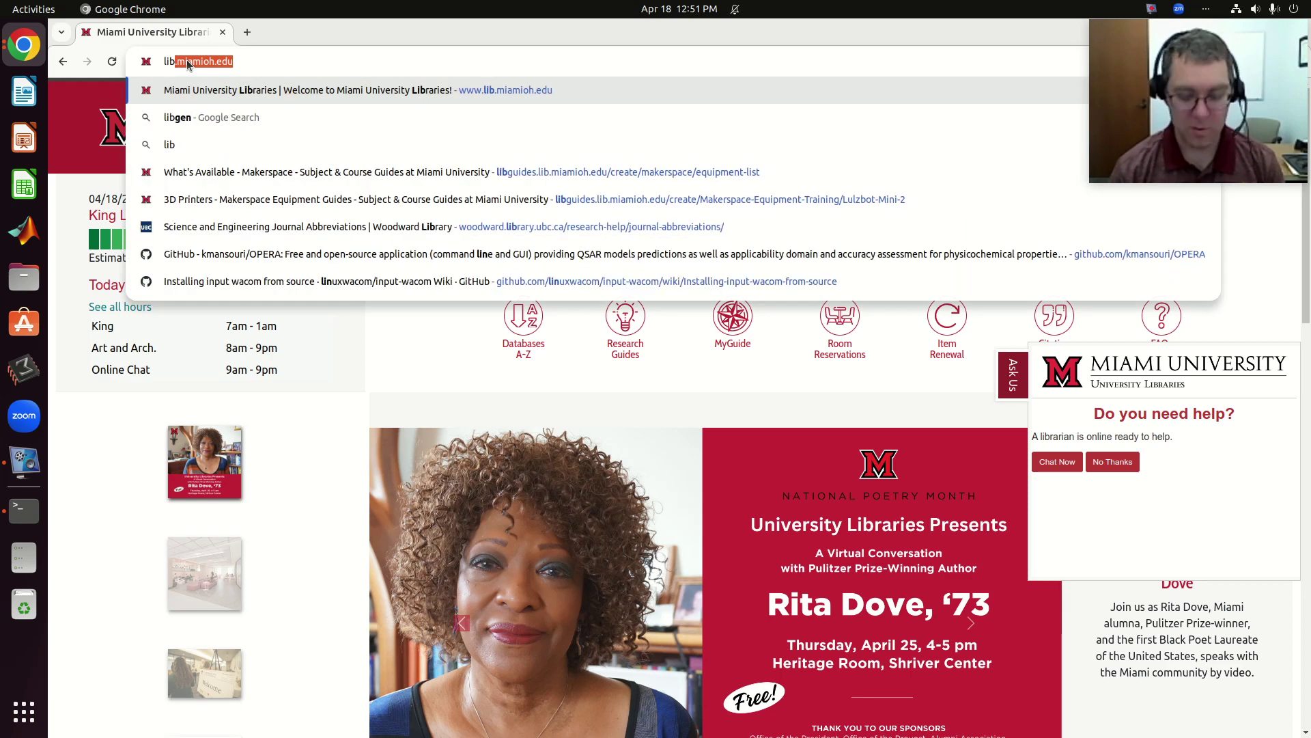
pyautogui.write('ia')
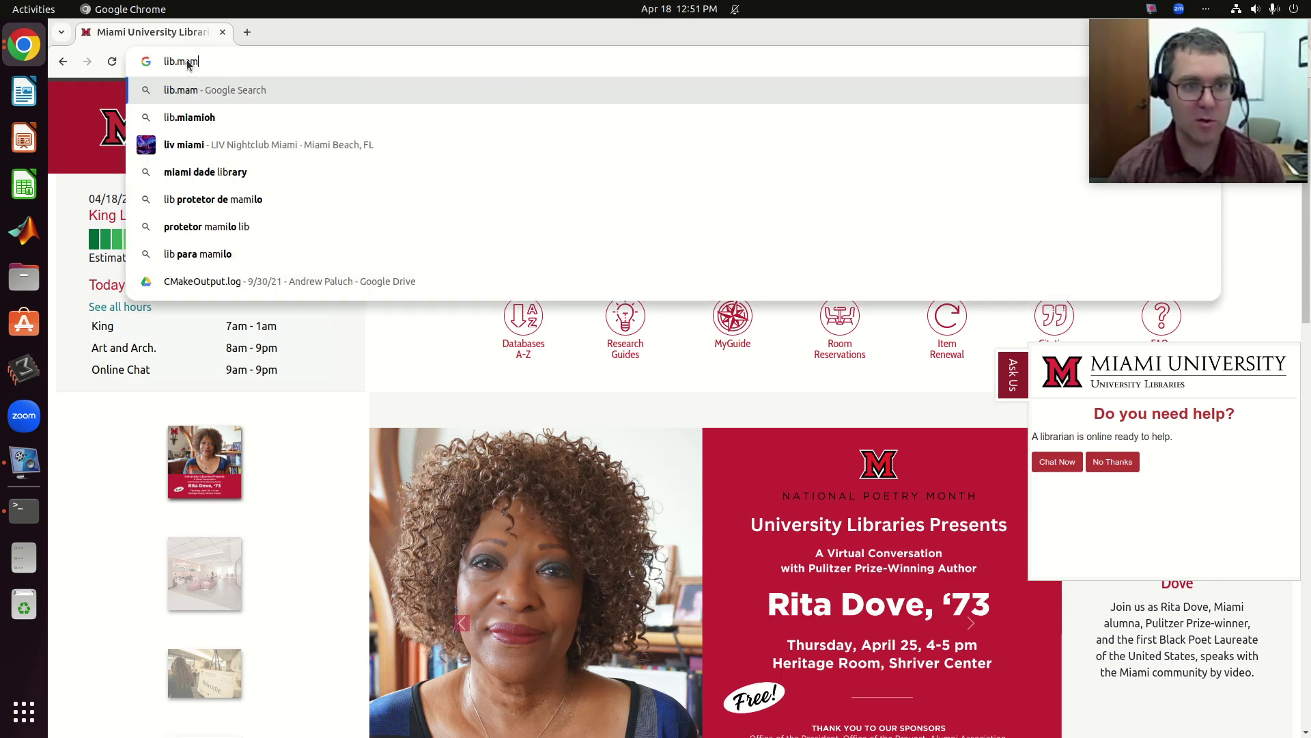
pyautogui.write('mioh.edu')
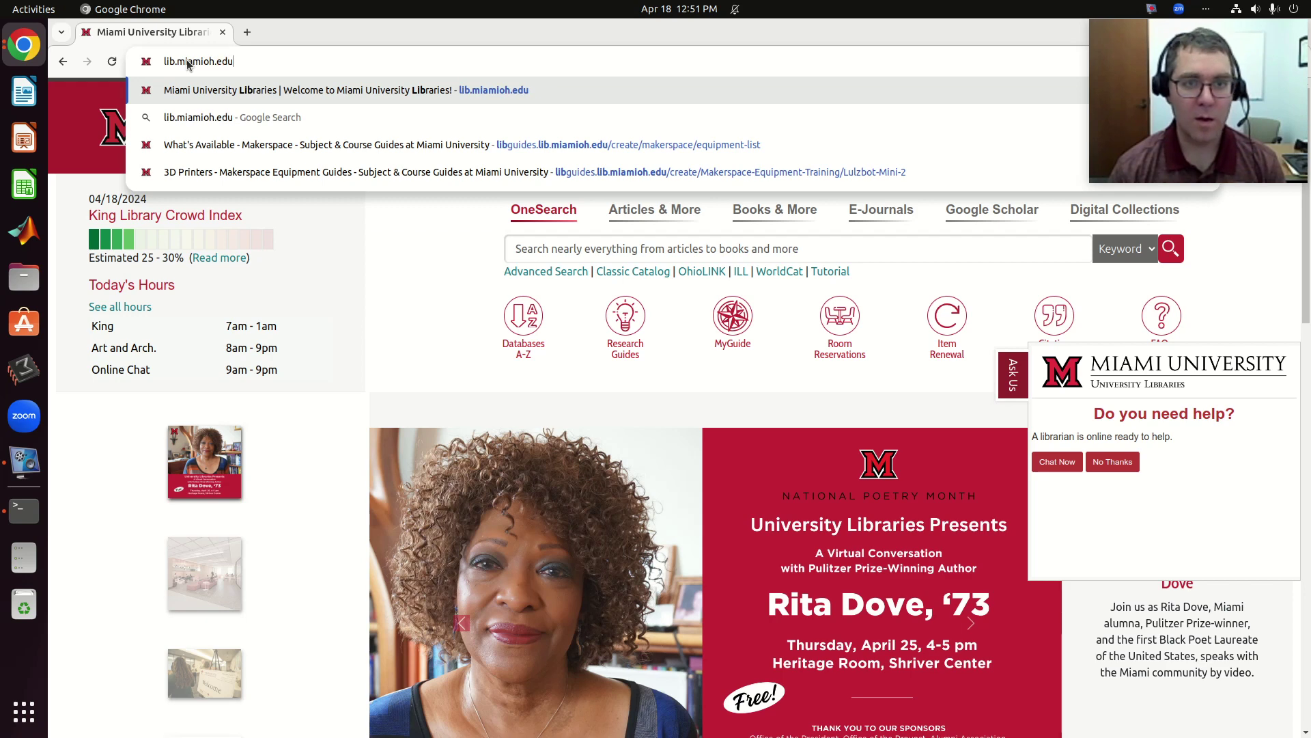
pyautogui.press('Return')
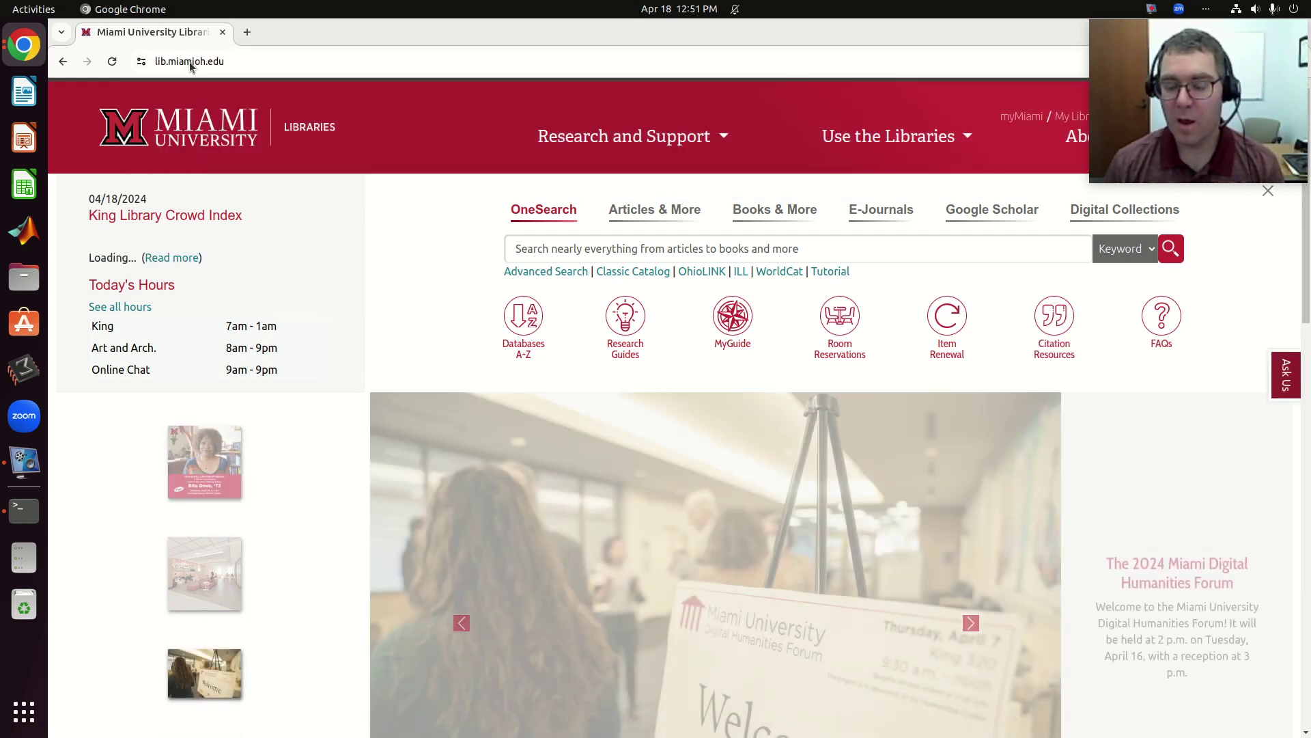
# Search OneSearch for 'web of science' and look over the EBSCO results
pyautogui.click(570, 253)
pyautogui.write('web')
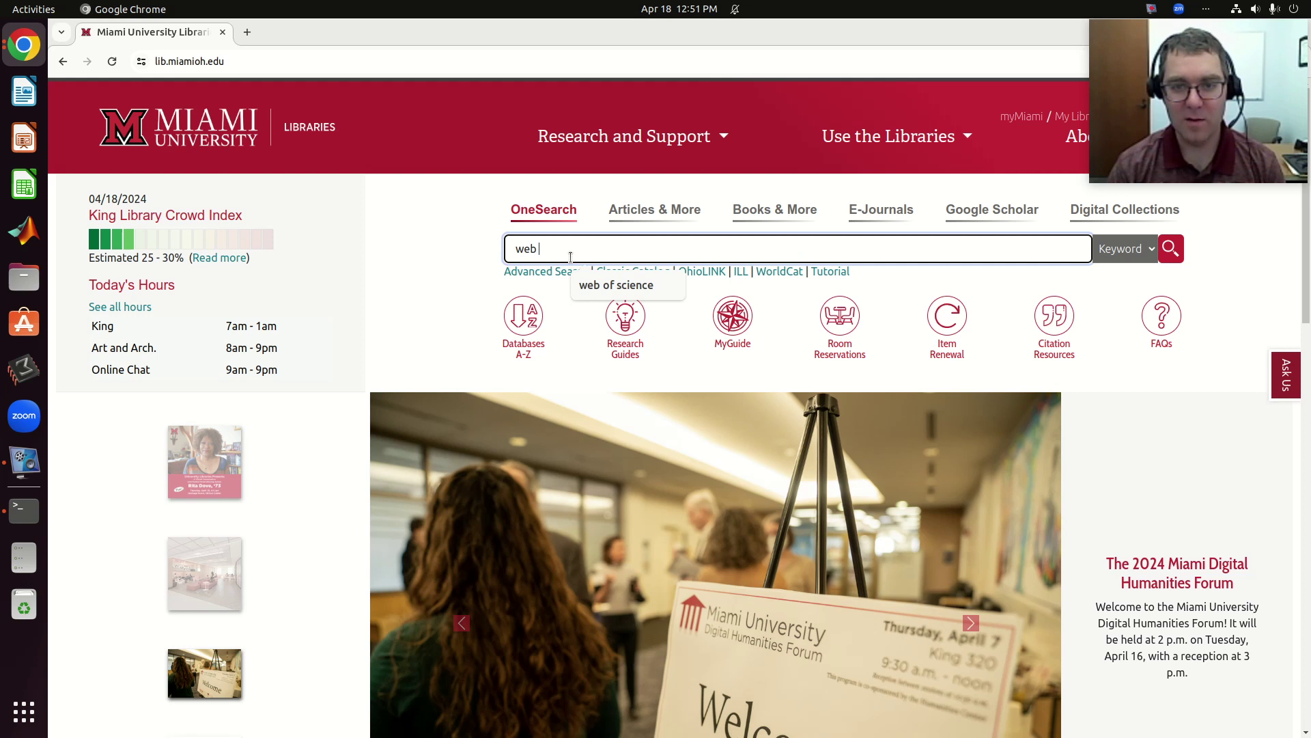
pyautogui.write(' of science')
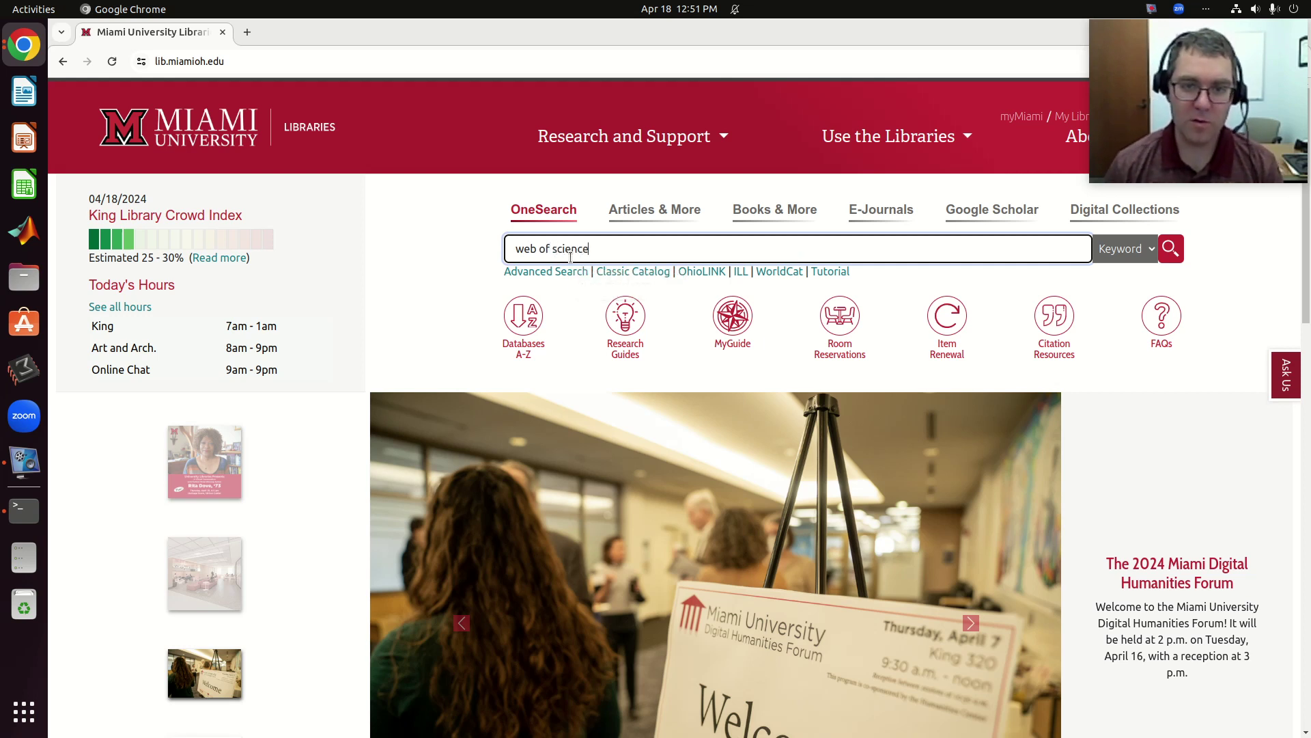
pyautogui.press('Return')
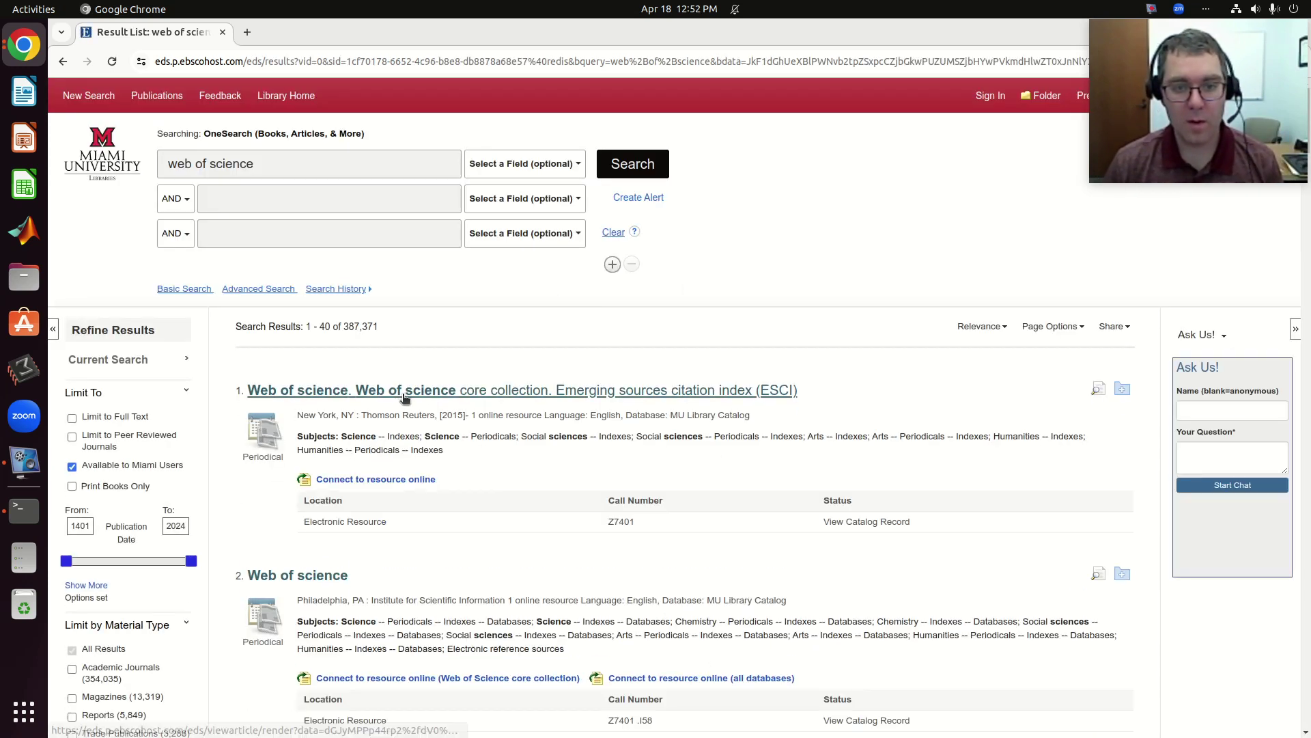
pyautogui.scroll(-3, 502, 457)
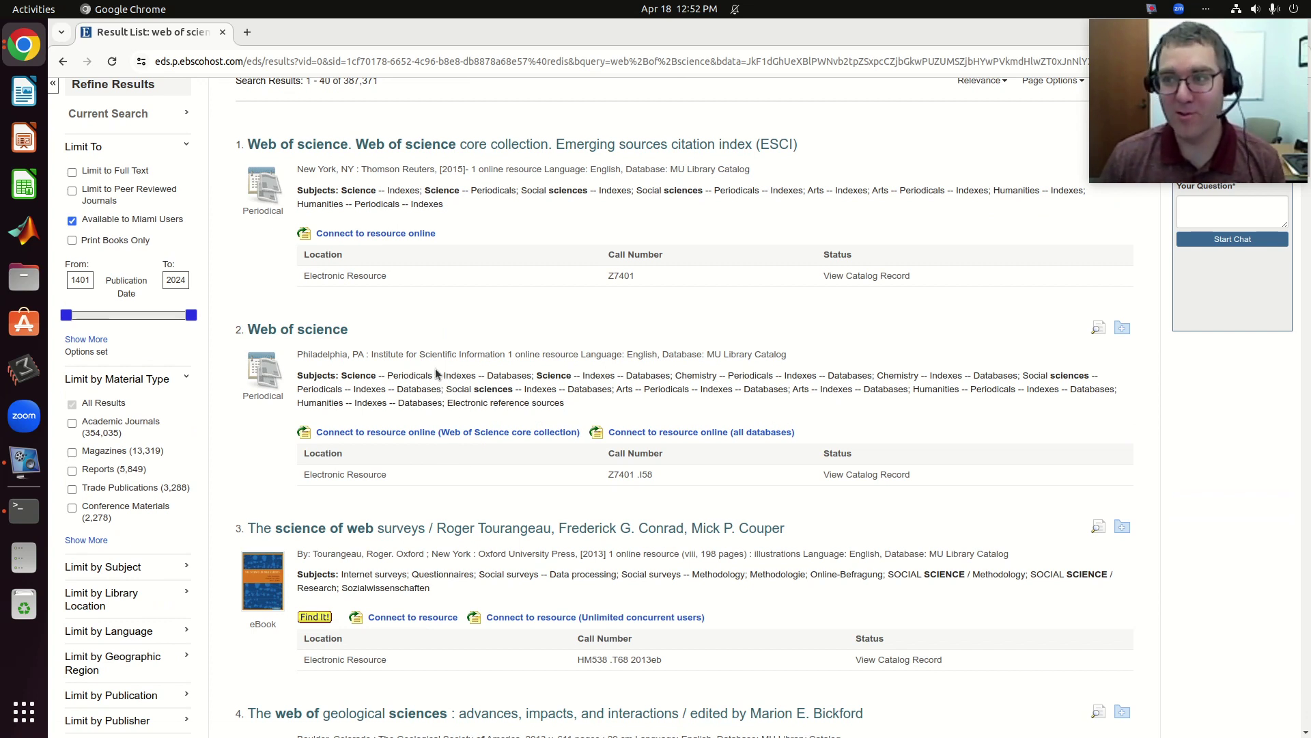
# Open the Web of Science Core Collection and search All Fields for 'ammonia synthesis'
pyautogui.click(459, 433)
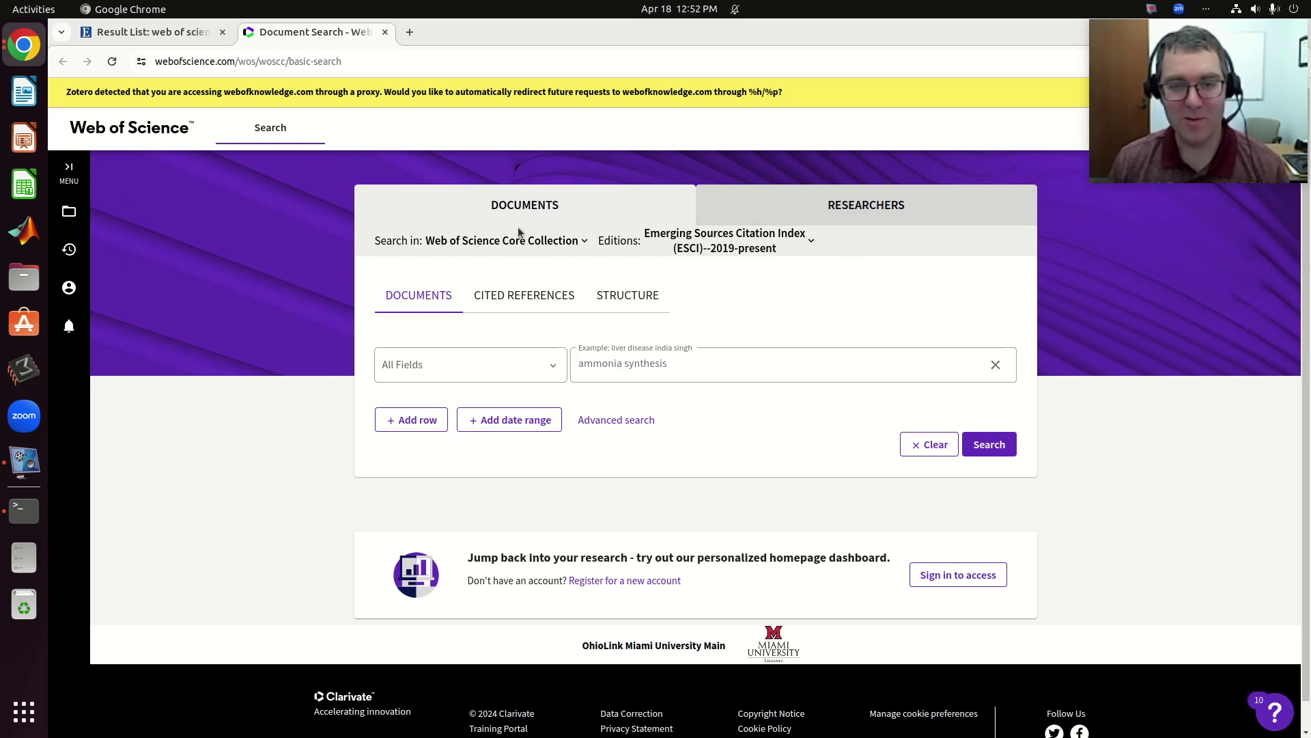
pyautogui.tripleClick(613, 367)
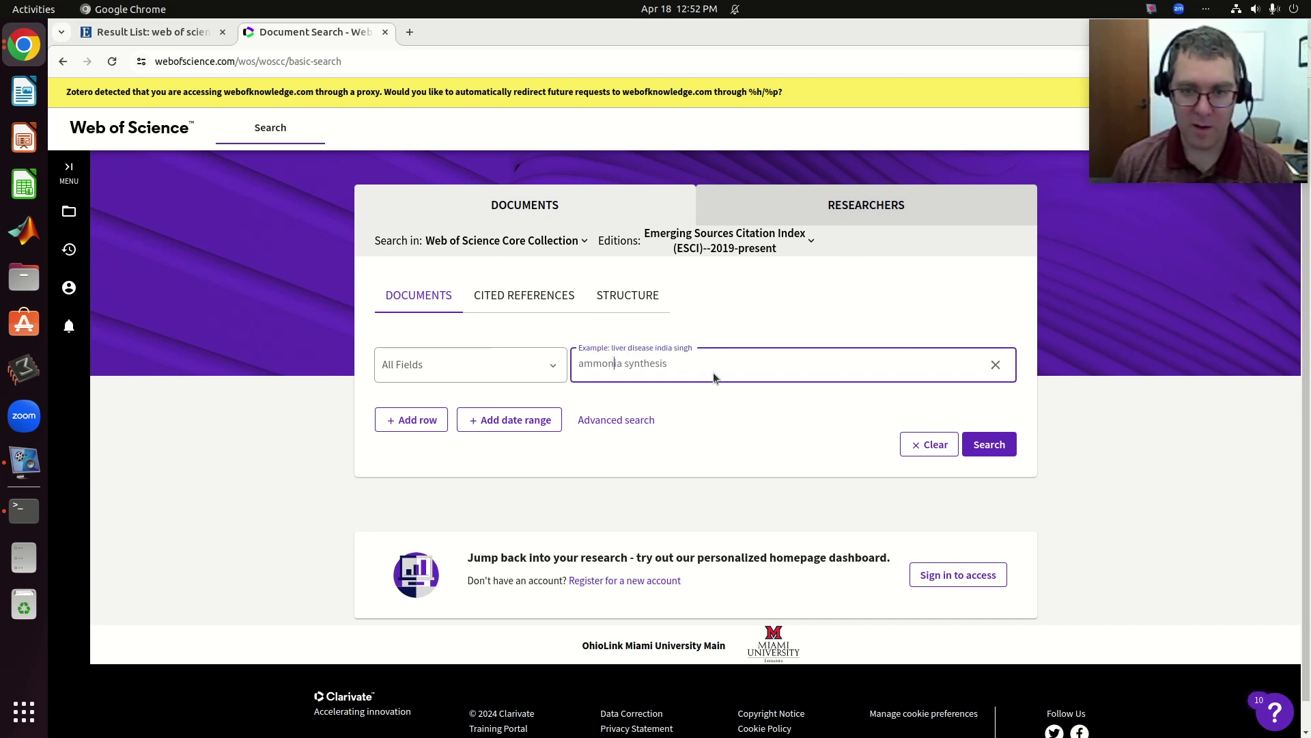
pyautogui.write('ammonia sy')
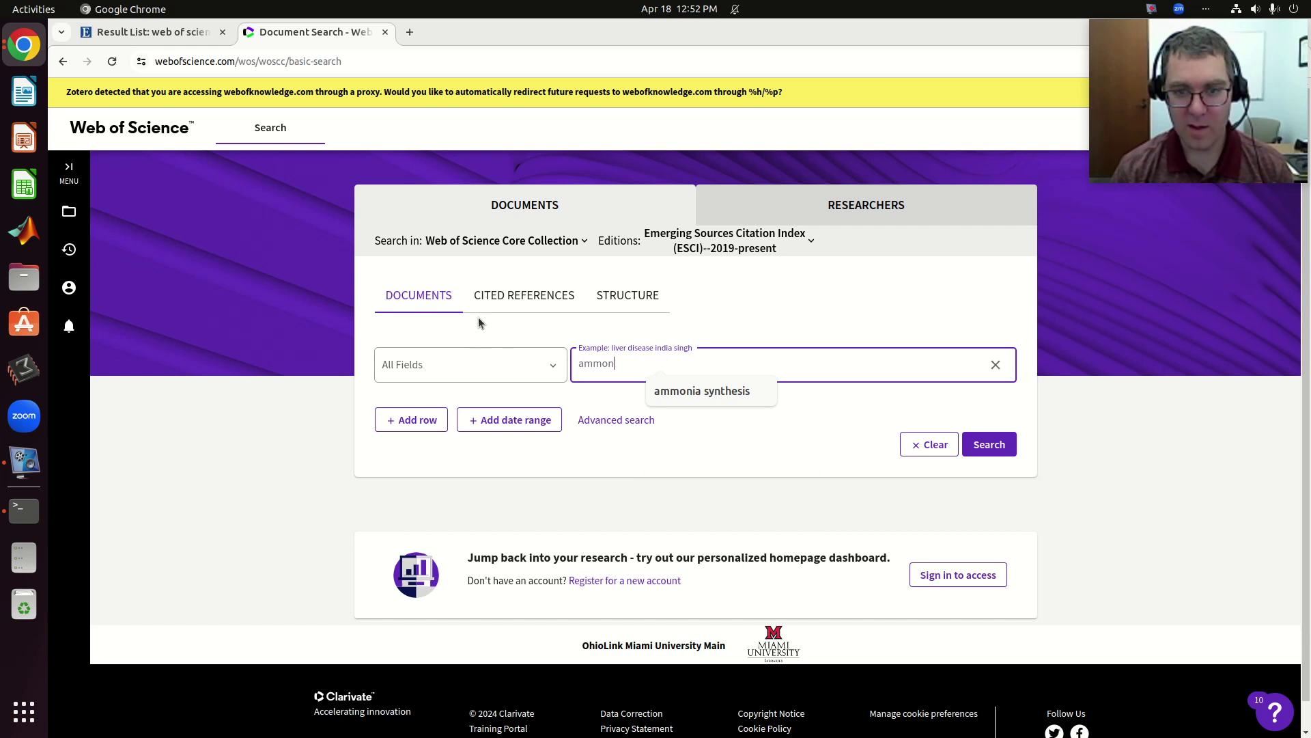
pyautogui.write('nthesis')
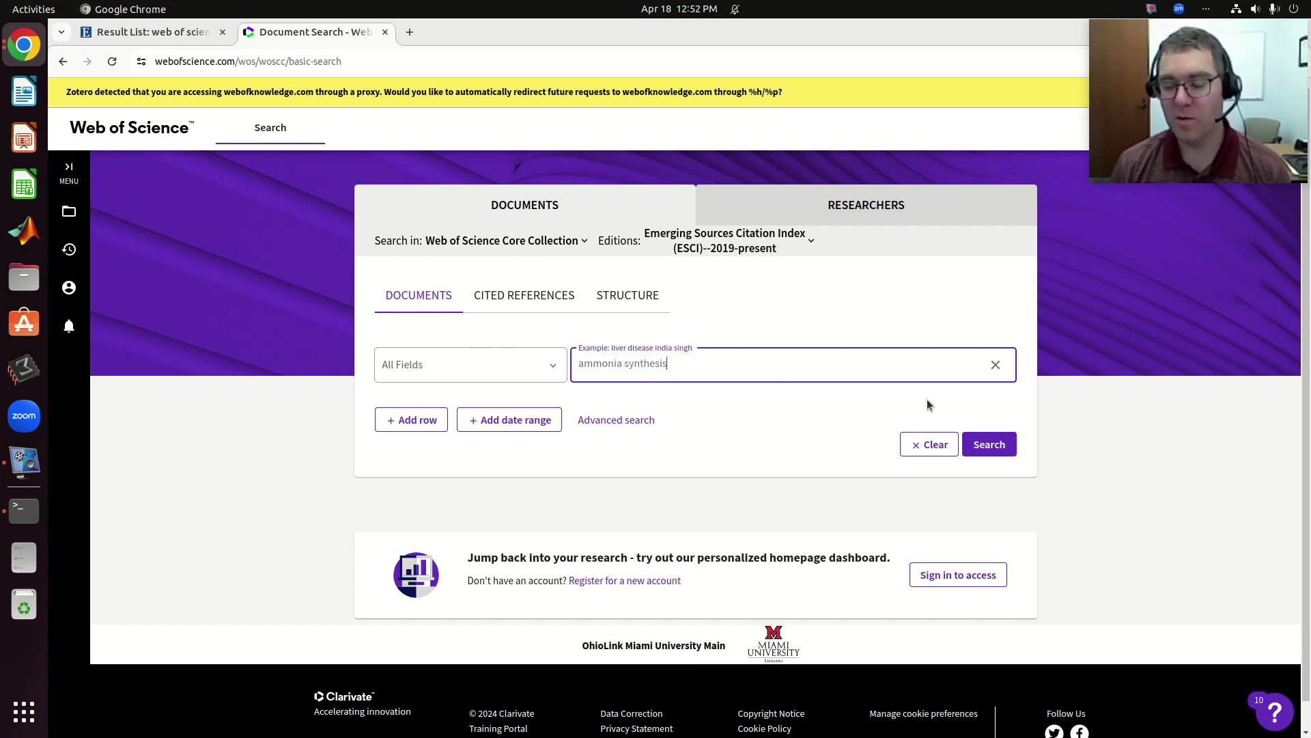
pyautogui.click(988, 438)
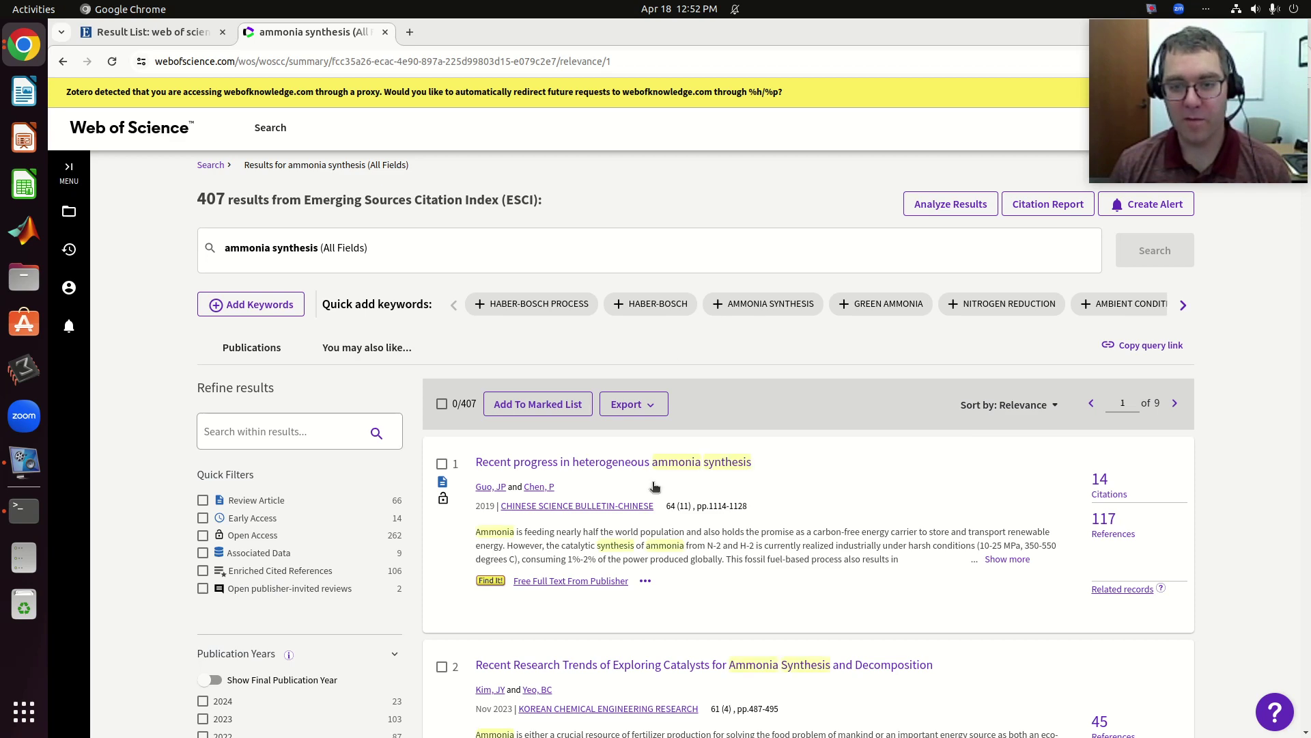
pyautogui.scroll(-3, 801, 564)
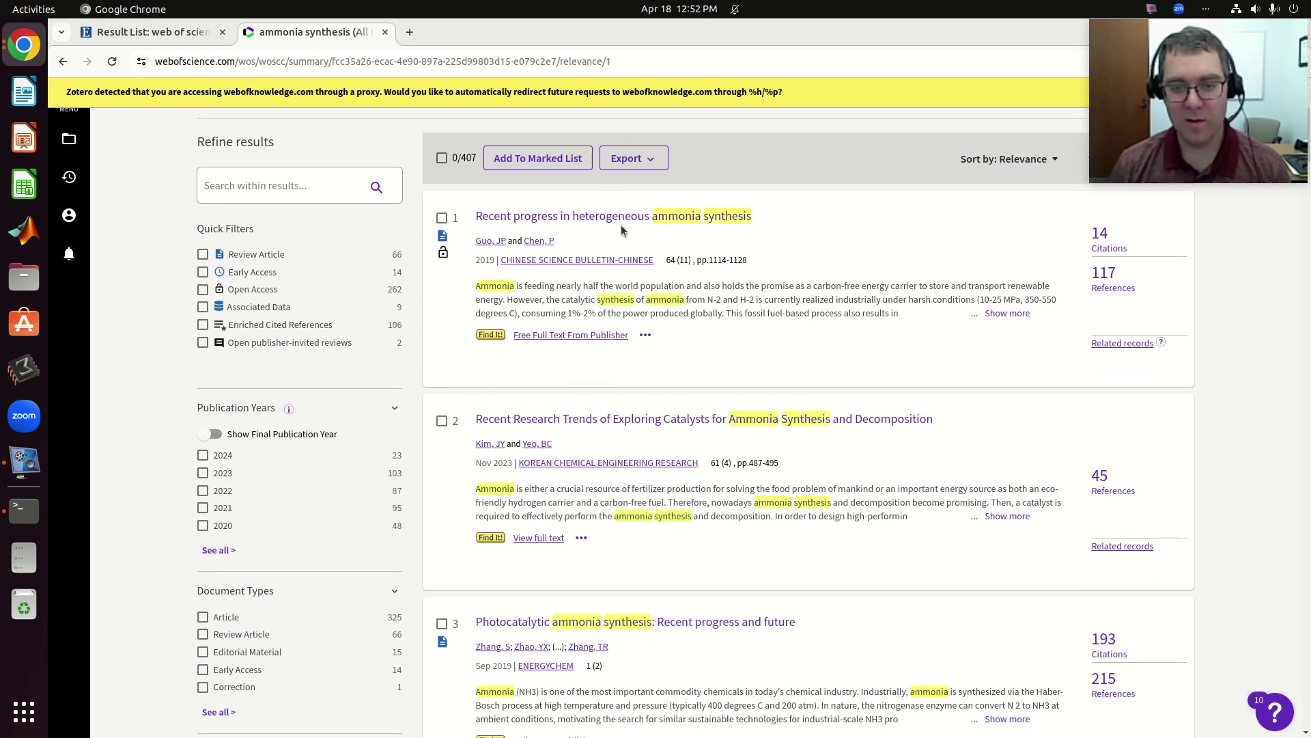
pyautogui.scroll(-2, 645, 420)
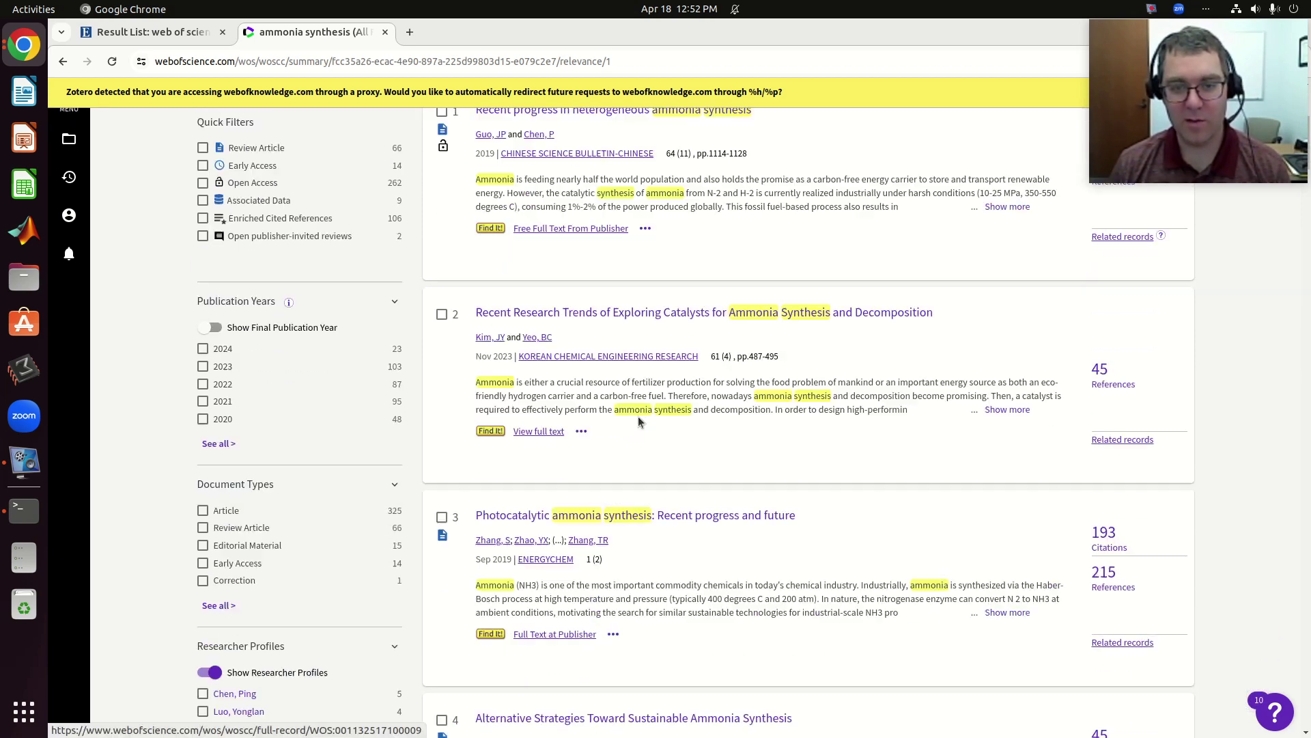
pyautogui.scroll(1, 658, 494)
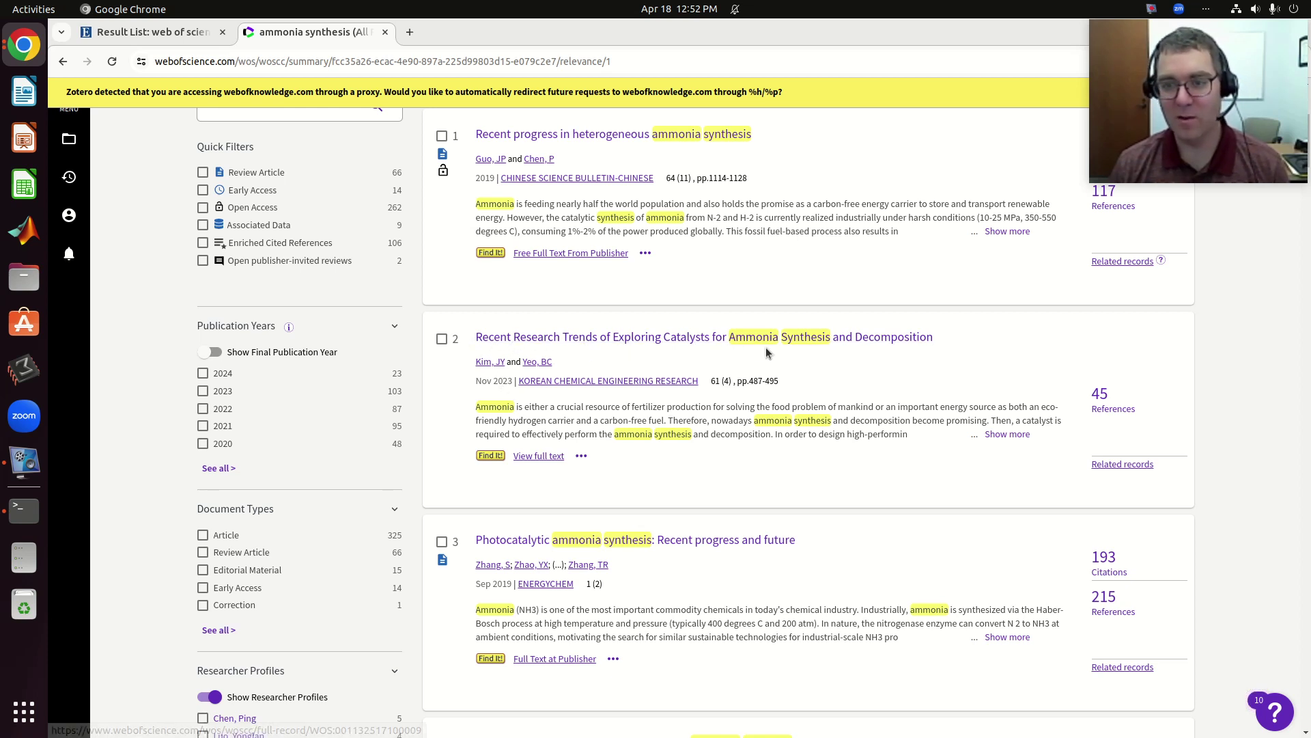
pyautogui.scroll(-2, 721, 400)
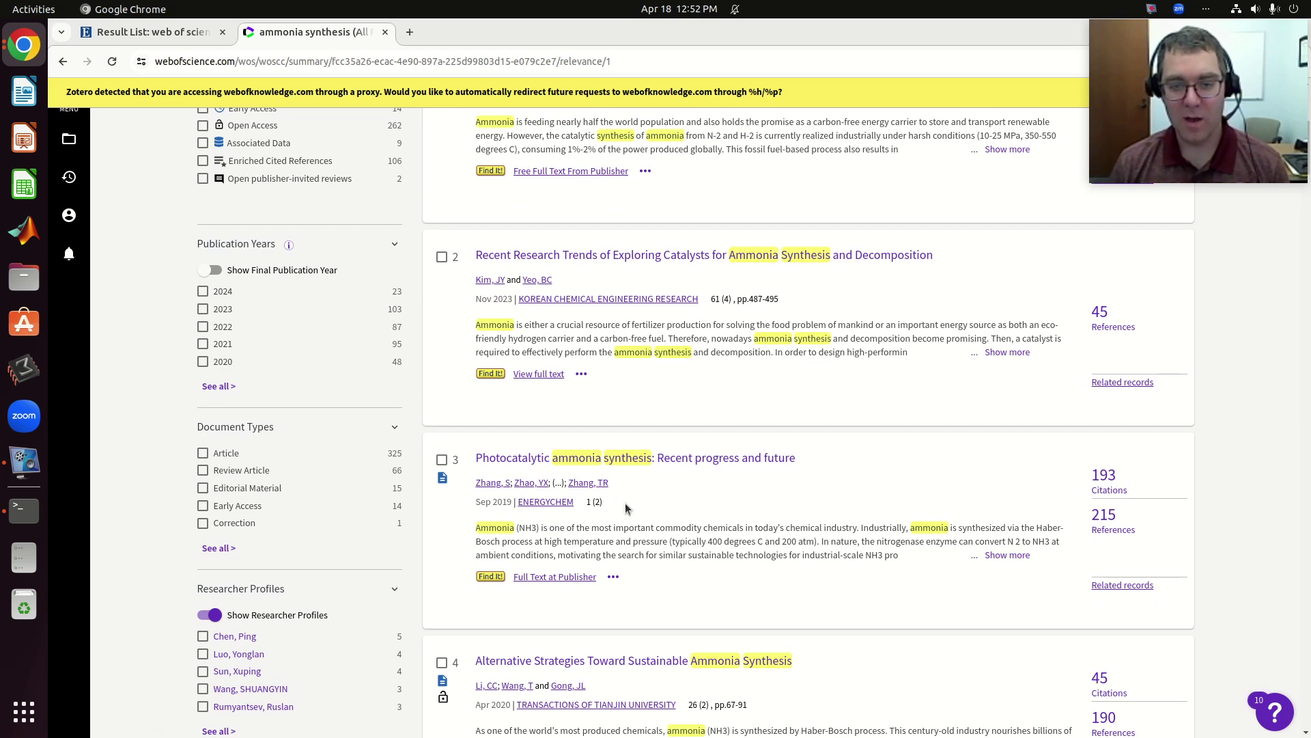
pyautogui.scroll(-4, 631, 473)
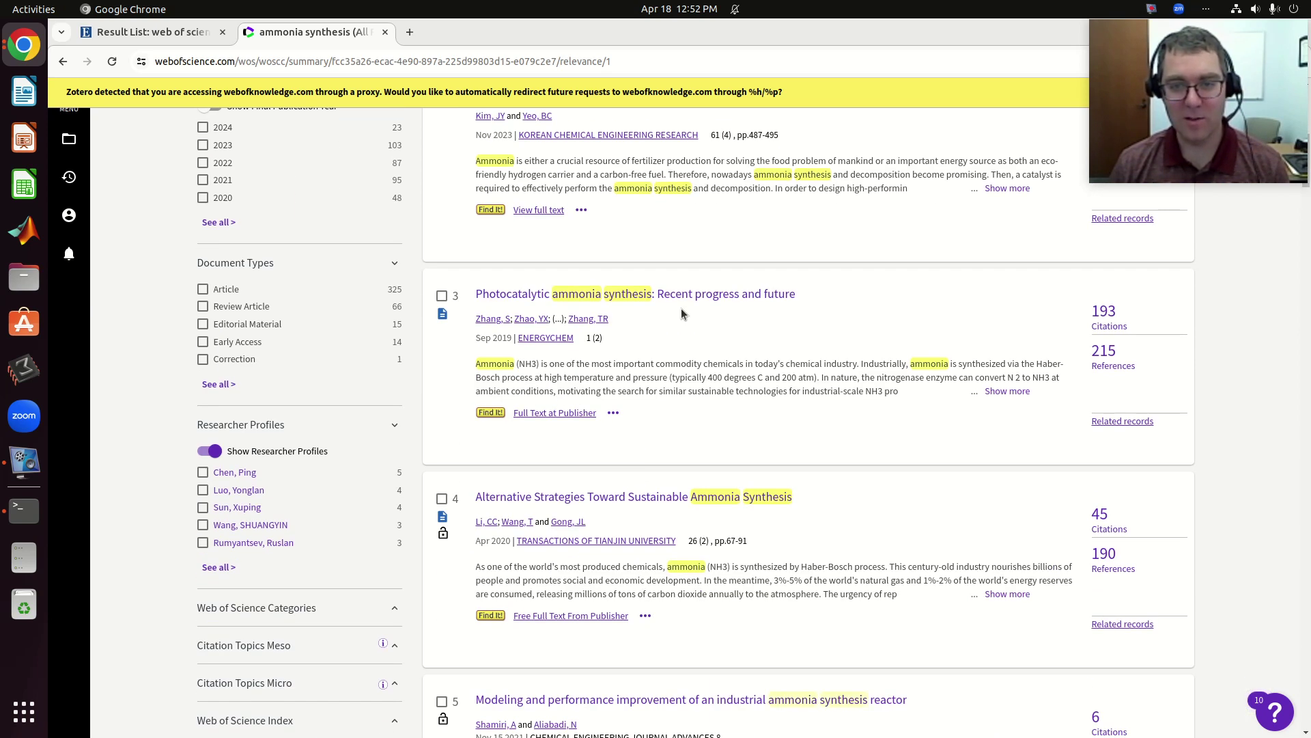
pyautogui.scroll(-4, 665, 424)
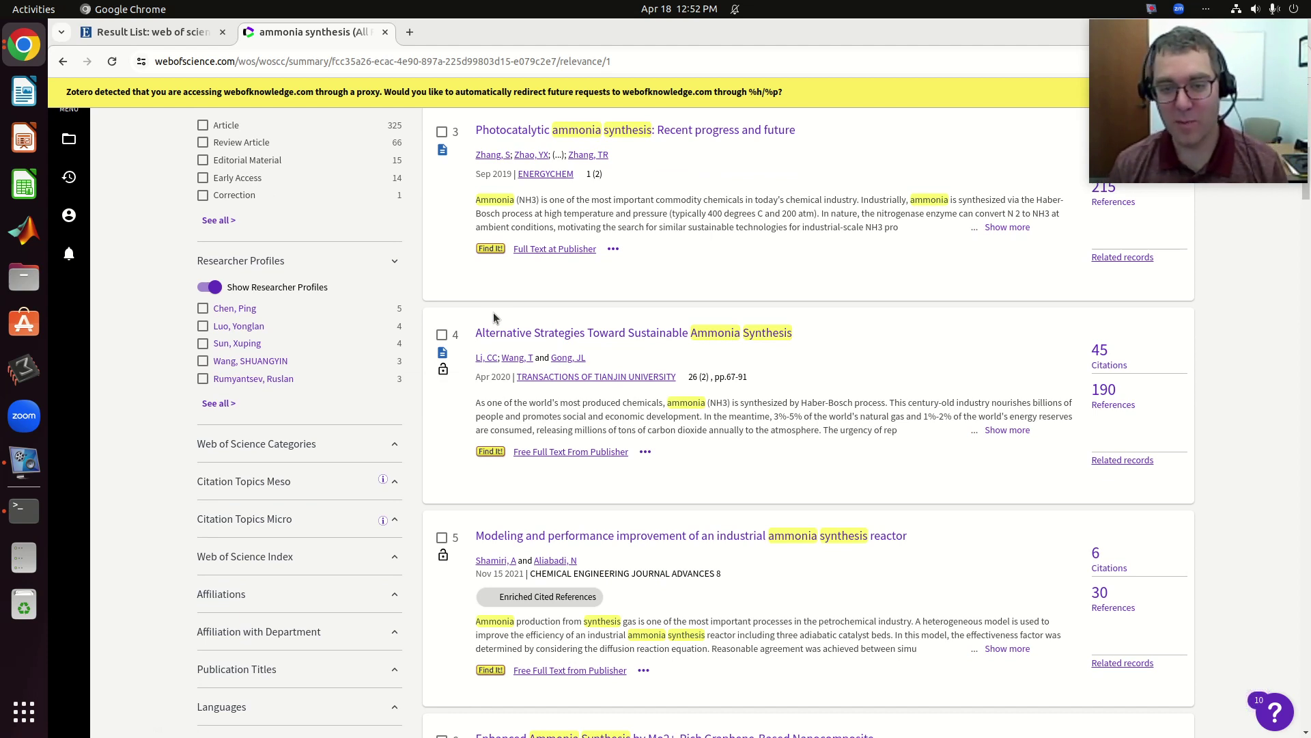
pyautogui.scroll(-1, 519, 450)
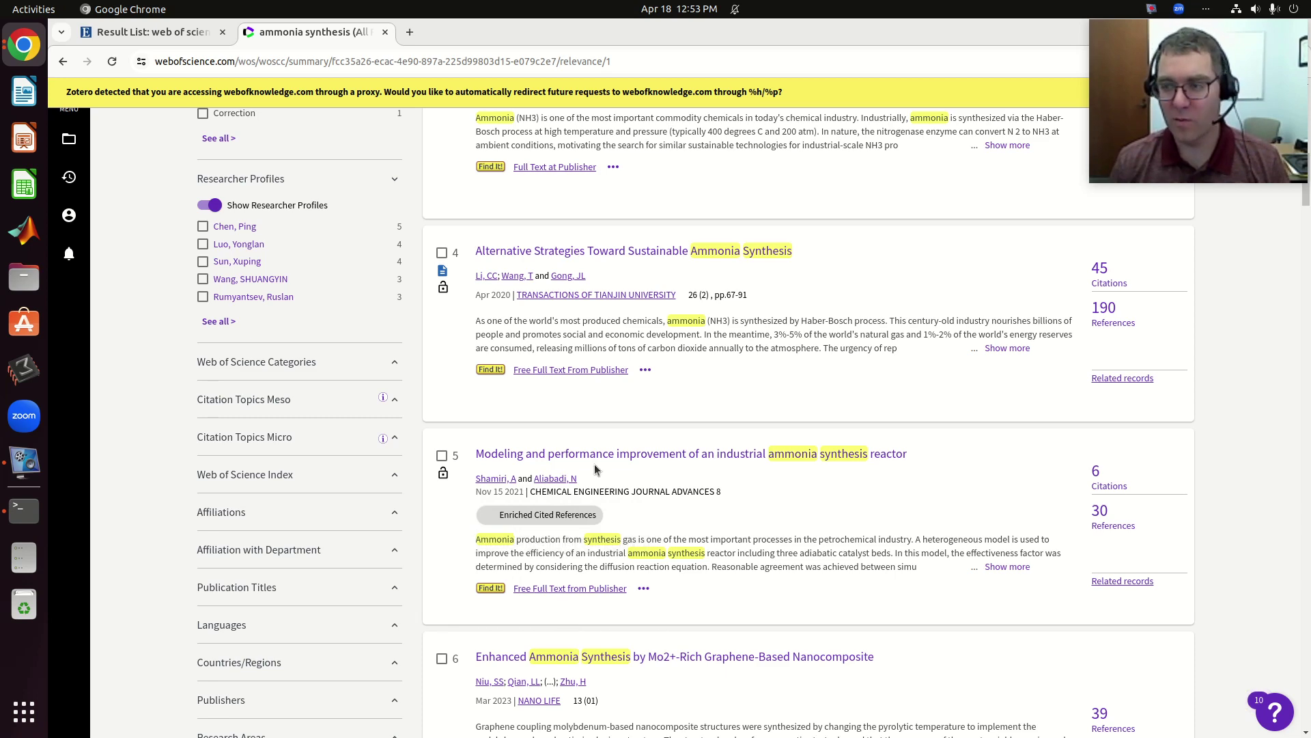
pyautogui.scroll(2, 603, 255)
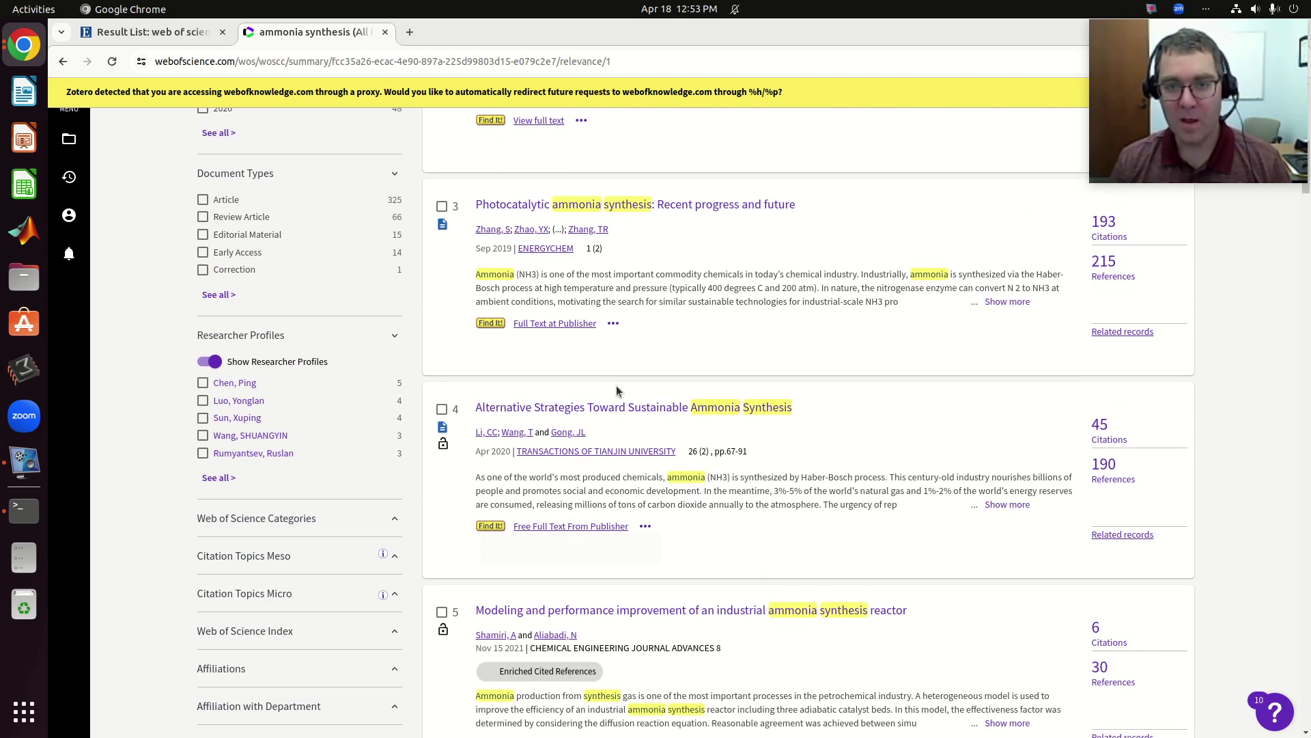
pyautogui.scroll(2, 616, 391)
pyautogui.scroll(-4, 632, 235)
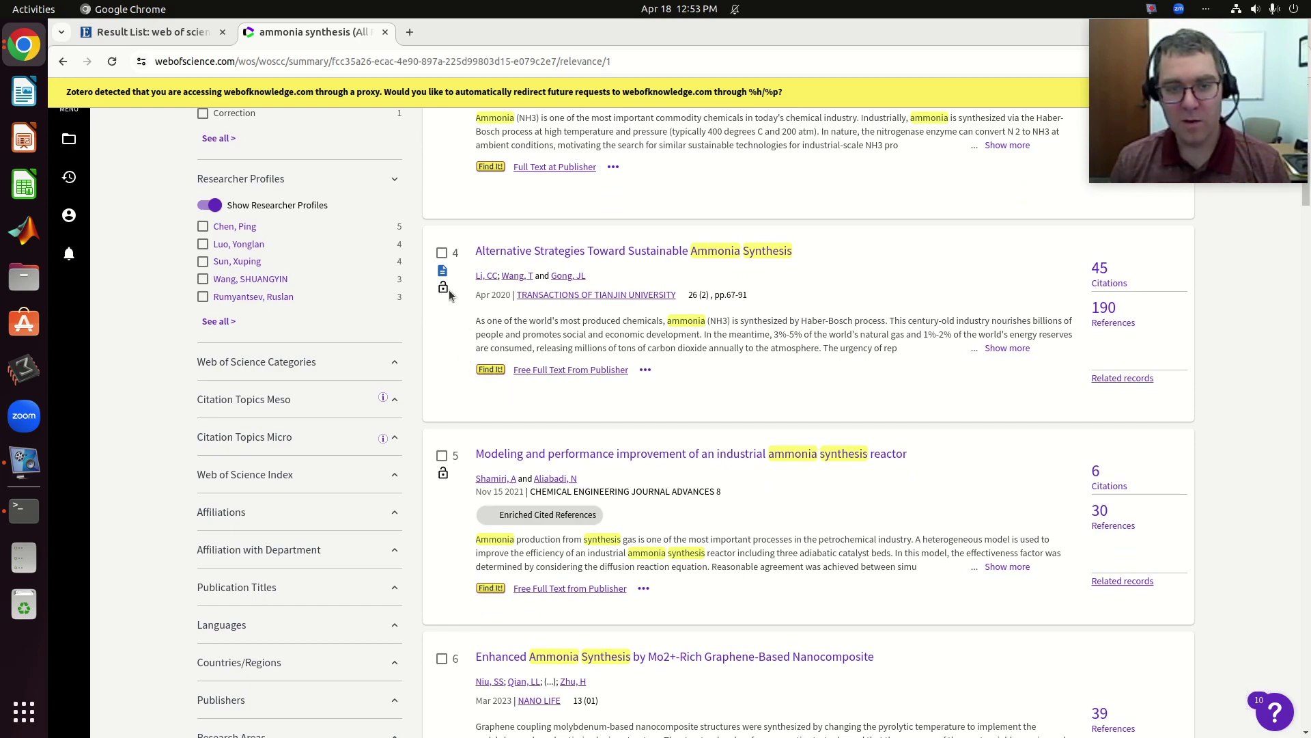
pyautogui.scroll(5, 454, 314)
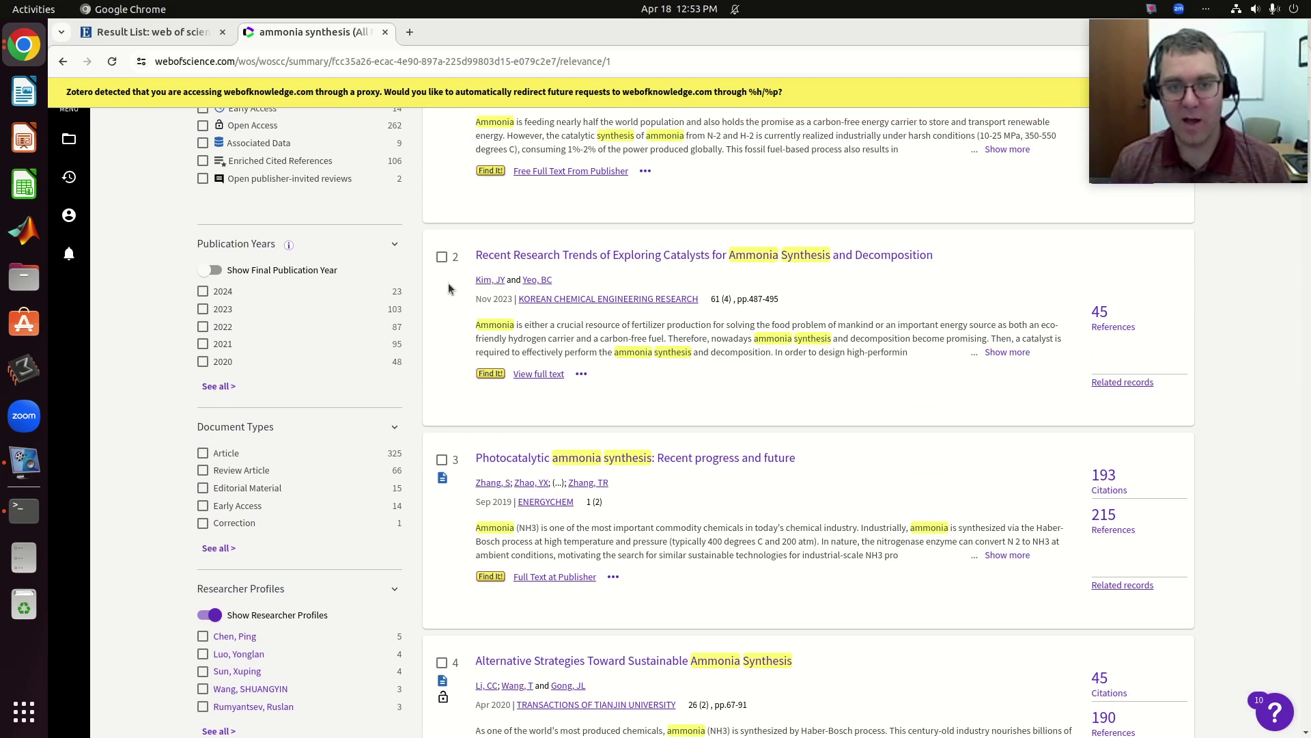
pyautogui.scroll(-5, 483, 443)
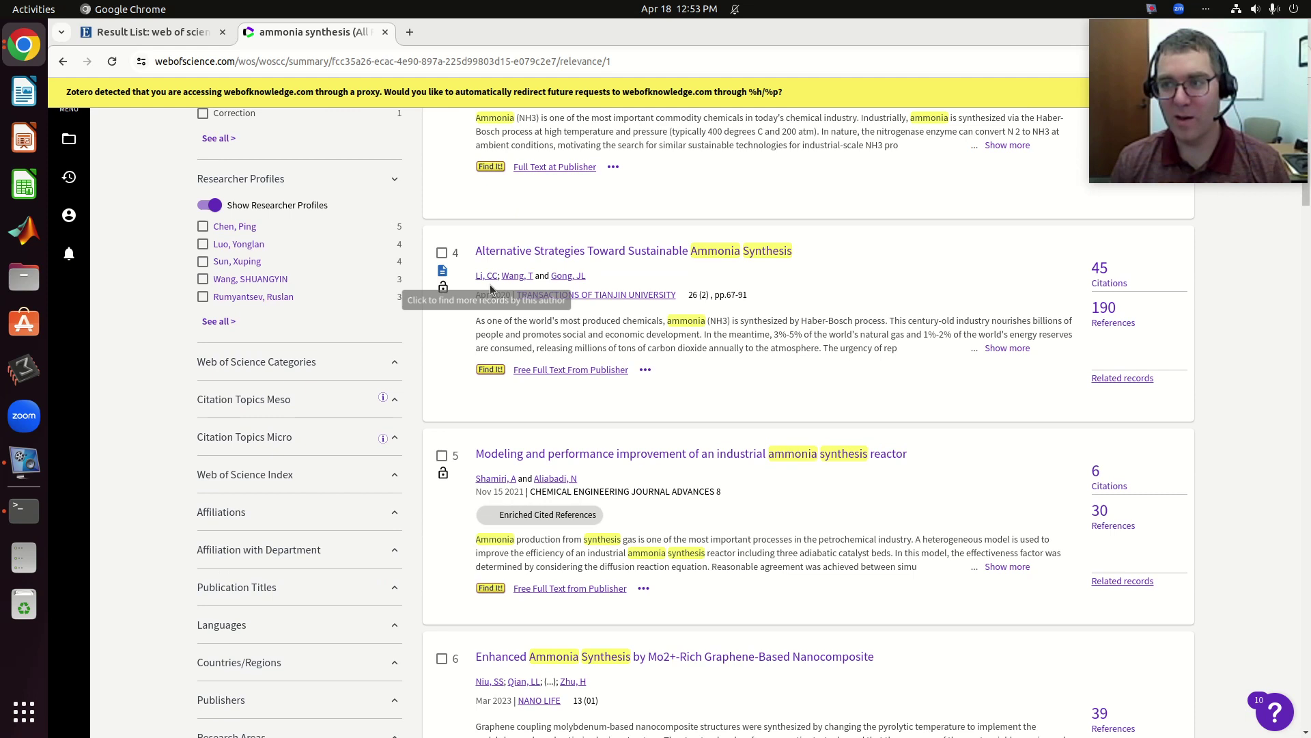
# Open the full text of 'Alternative Strategies Toward Sustainable Ammonia Synthesis' at Springer
pyautogui.click(498, 370)
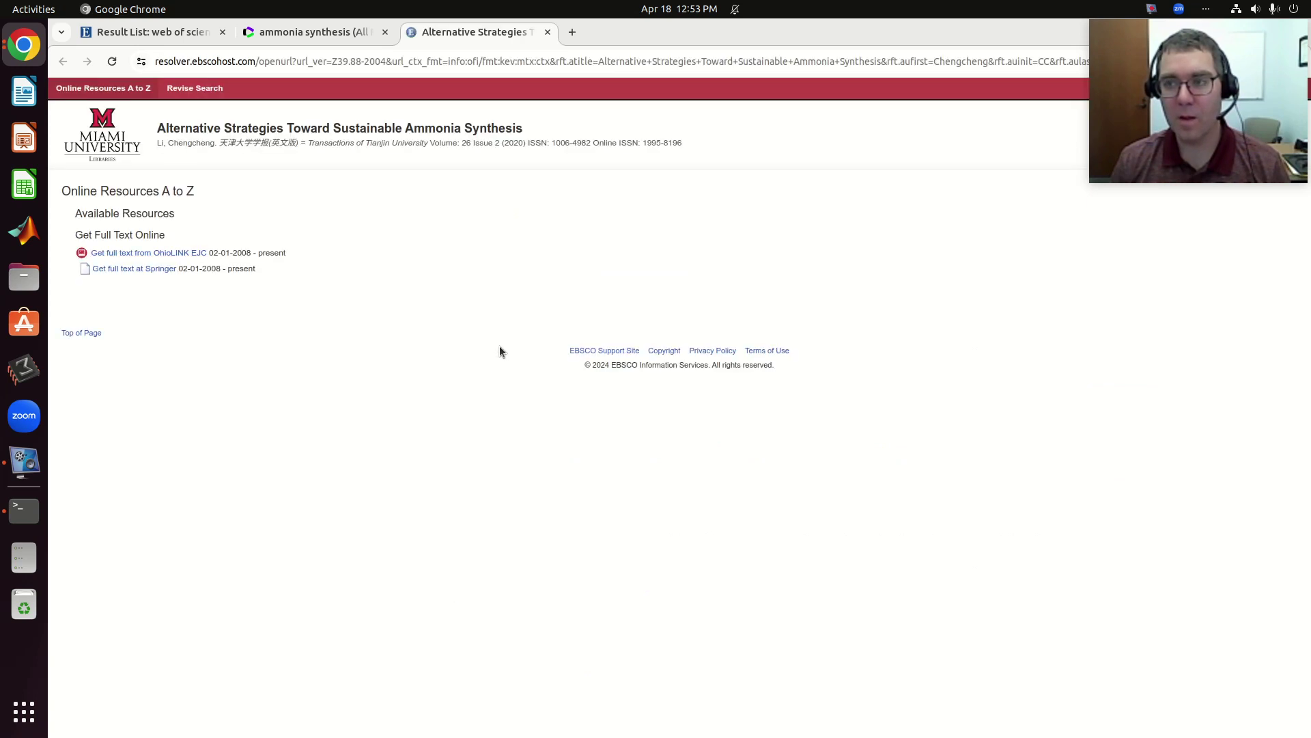
pyautogui.click(135, 270)
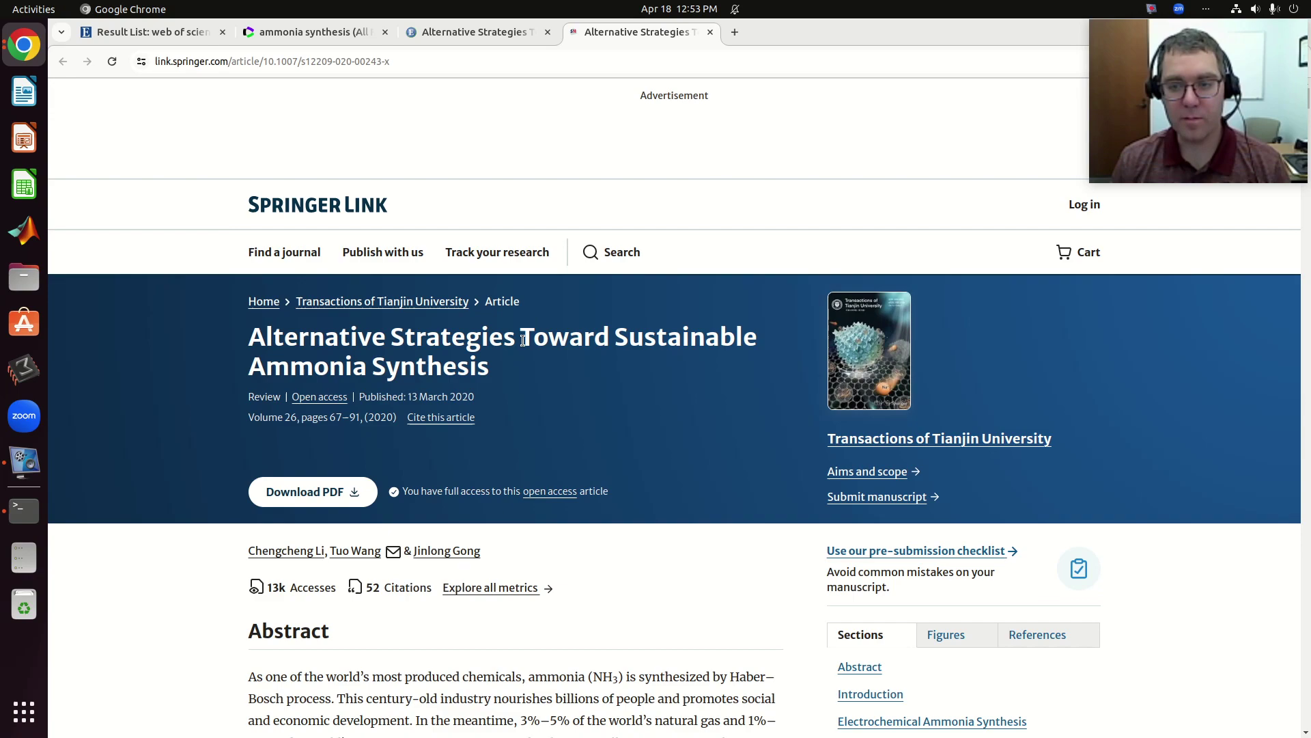
pyautogui.scroll(-3, 645, 468)
pyautogui.scroll(-13, 644, 473)
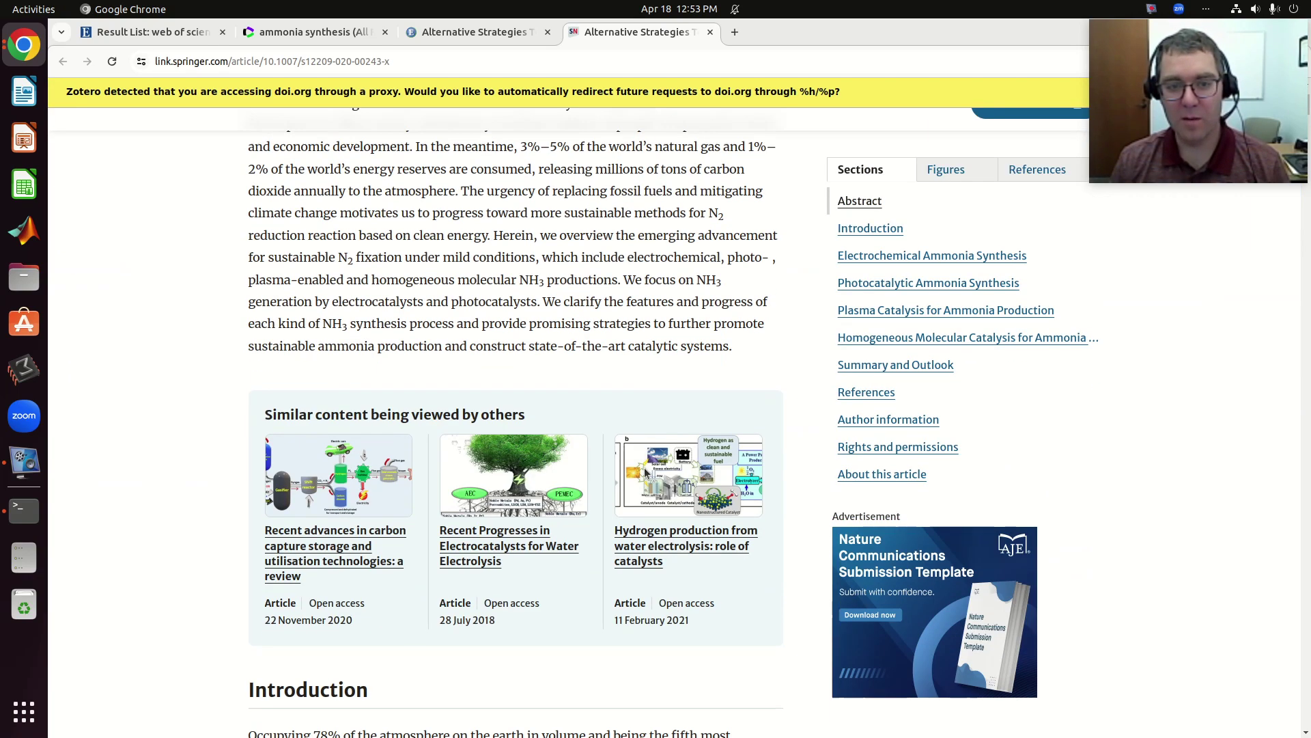
pyautogui.scroll(-5, 621, 472)
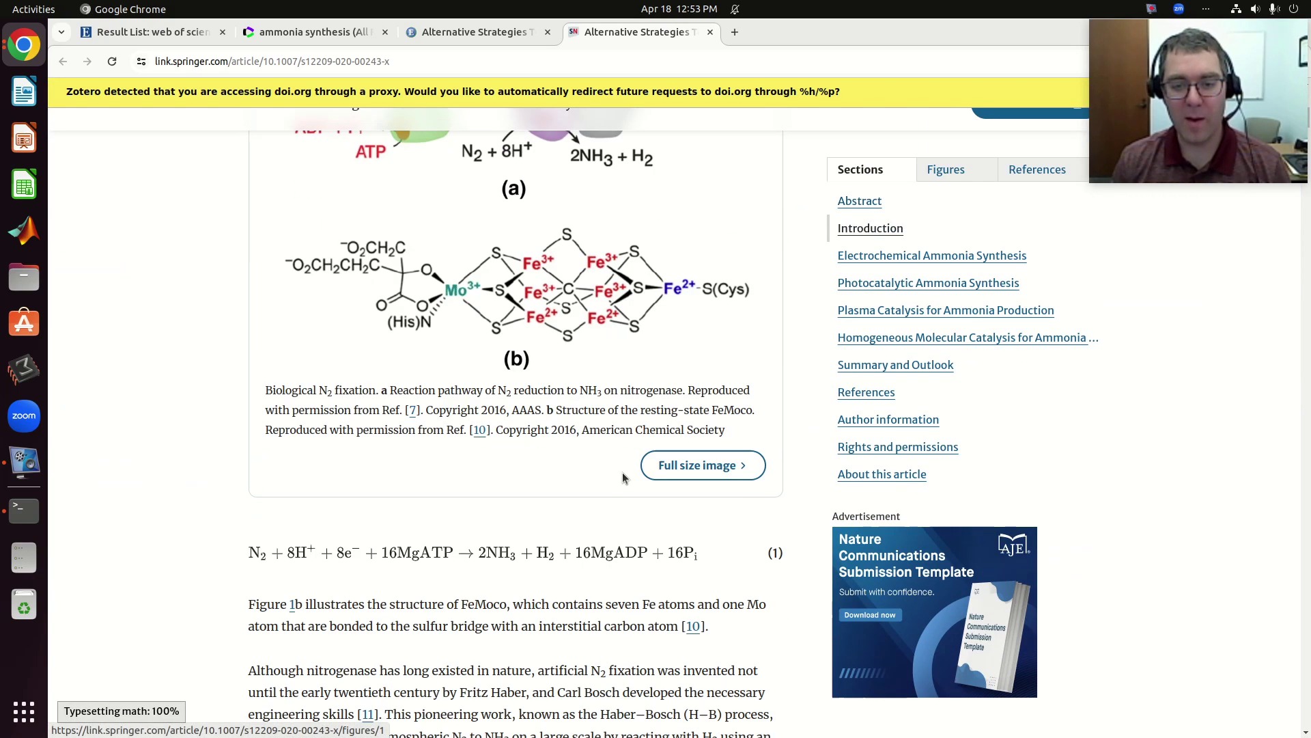
# Read through the review's electrochemical ammonia synthesis sections down to Molten Electrolytes
pyautogui.scroll(9, 615, 471)
pyautogui.scroll(10, 619, 464)
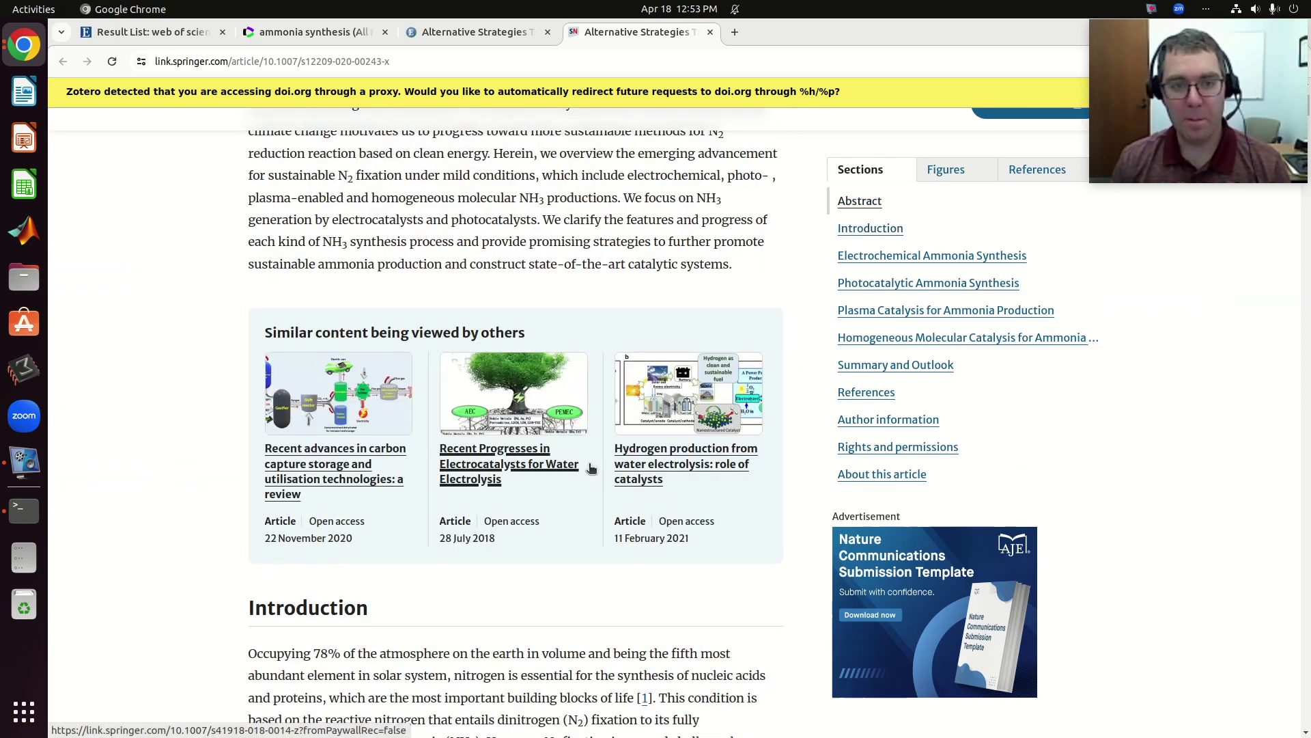
pyautogui.scroll(-18, 323, 530)
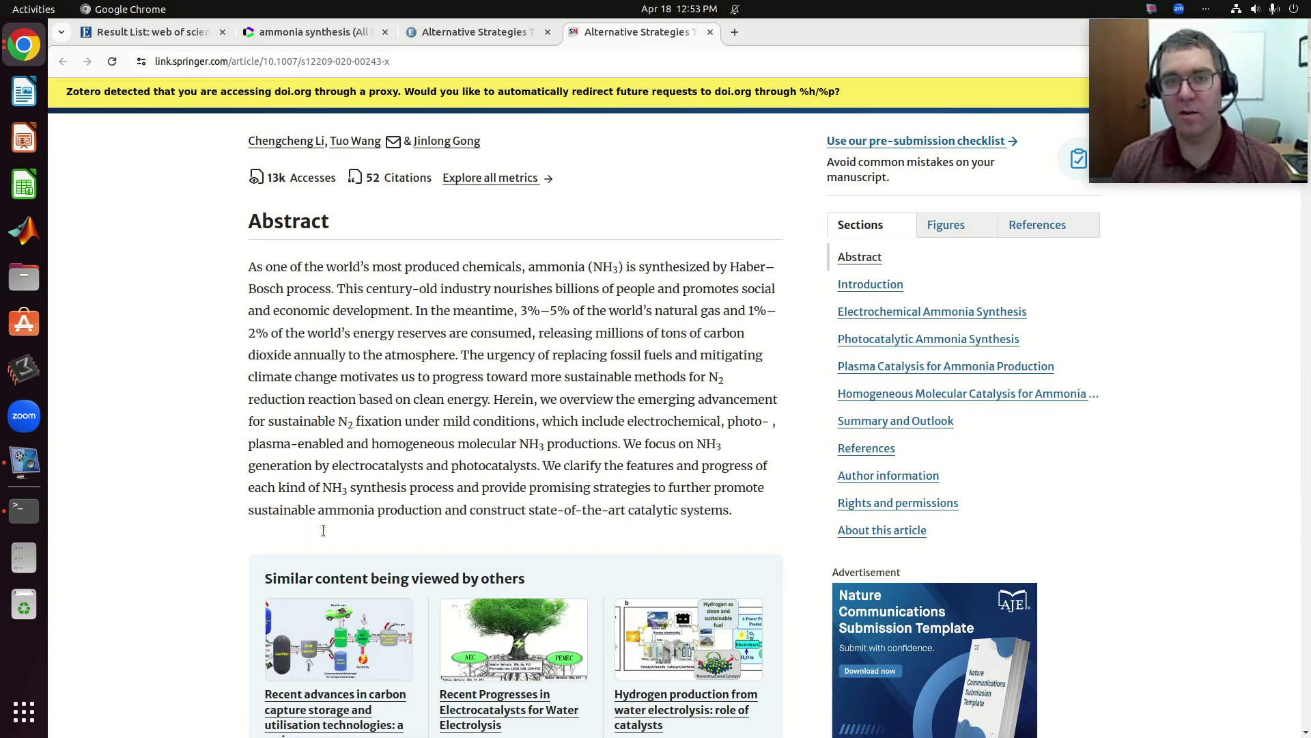
pyautogui.scroll(-15, 302, 573)
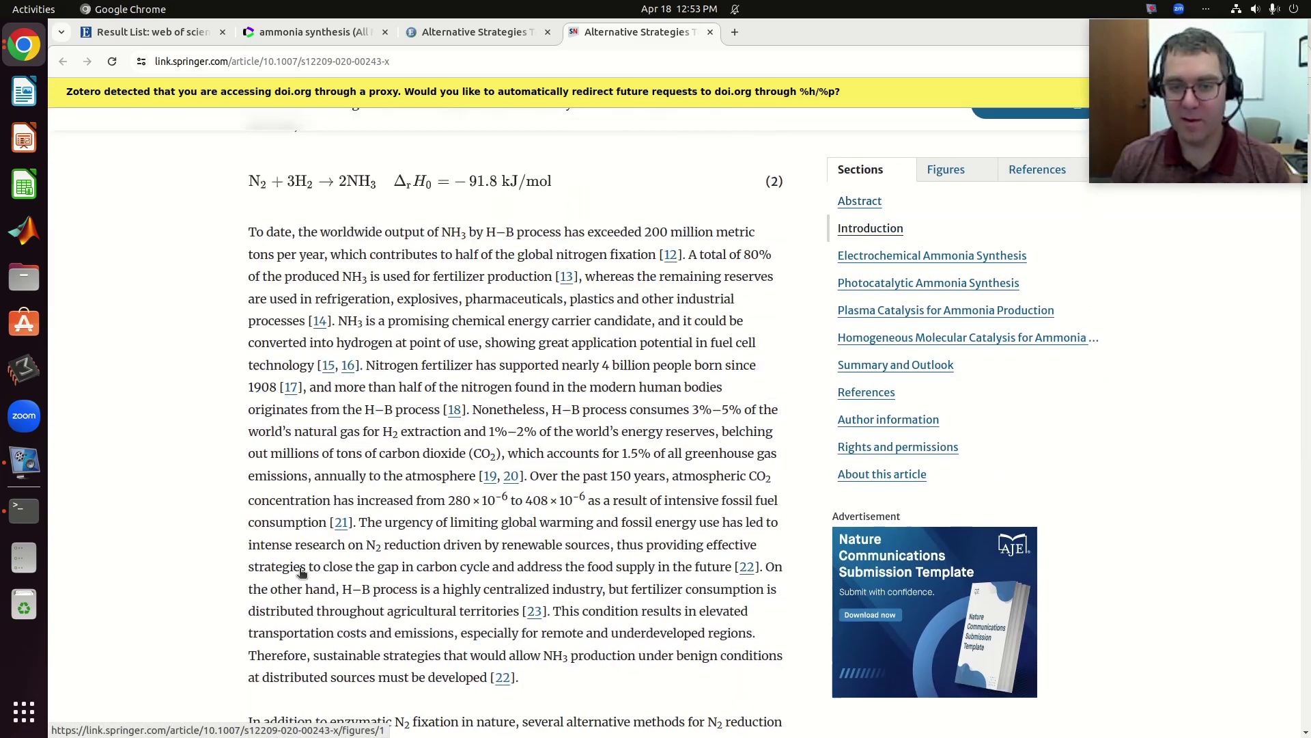
pyautogui.scroll(-3, 299, 569)
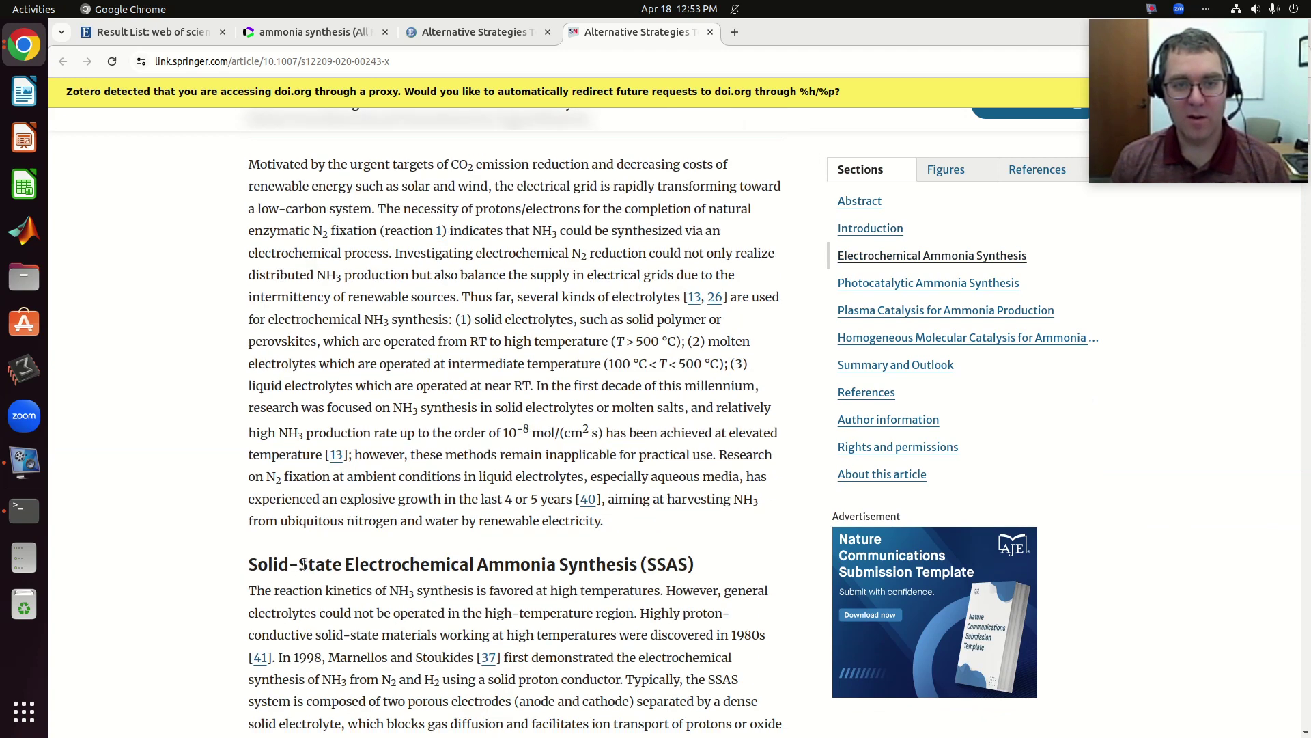
pyautogui.scroll(3, 113, 408)
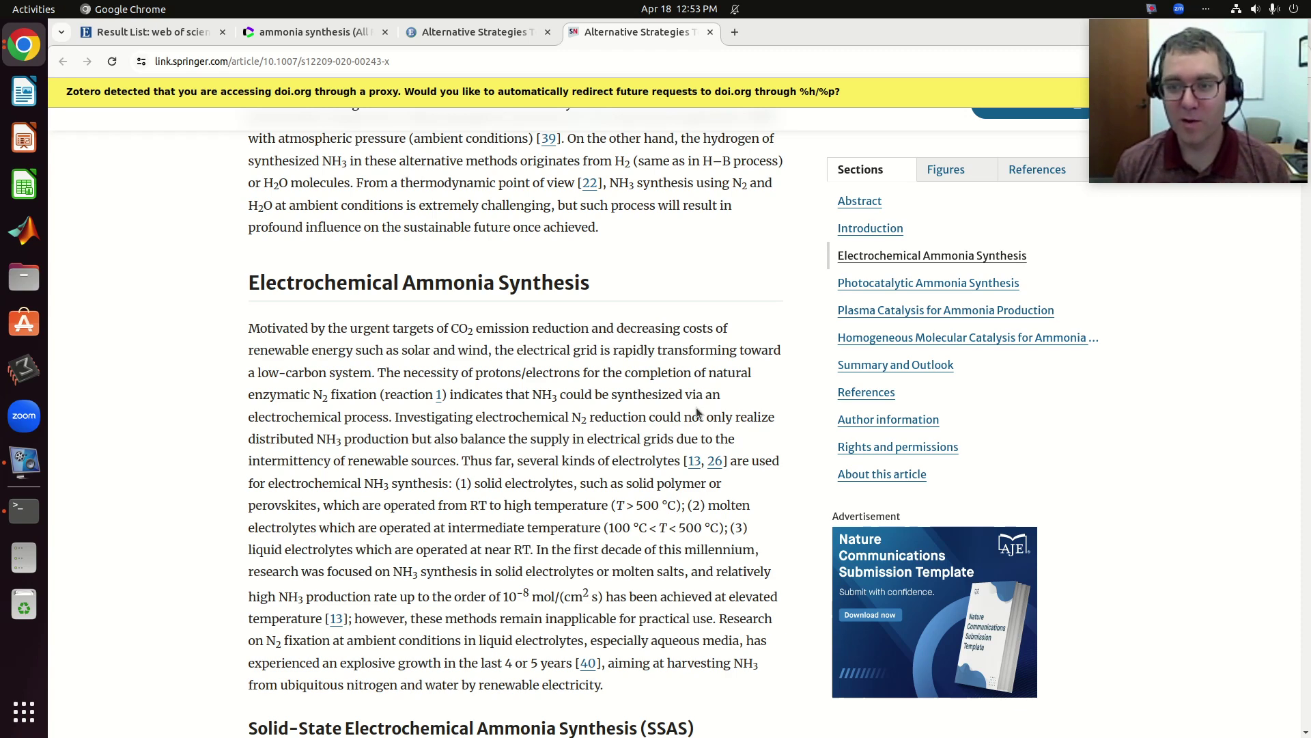
pyautogui.scroll(-8, 466, 294)
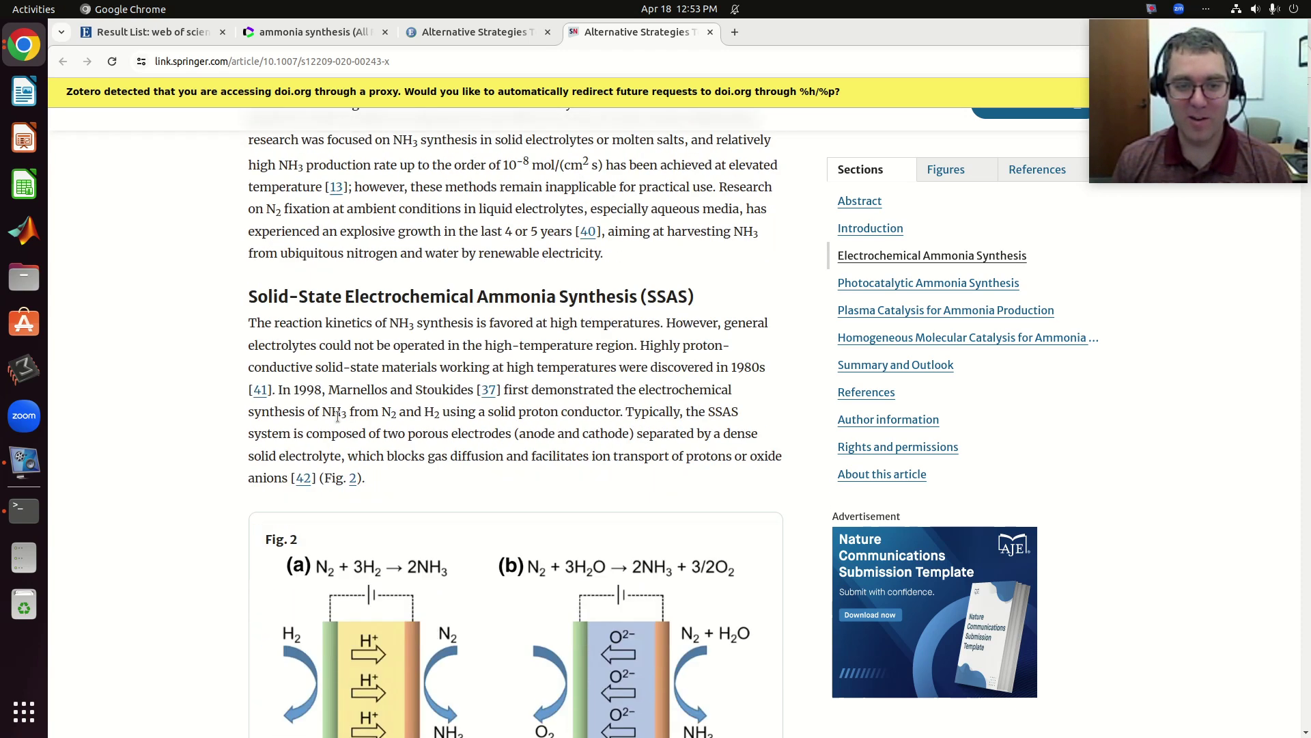
pyautogui.scroll(-4, 437, 430)
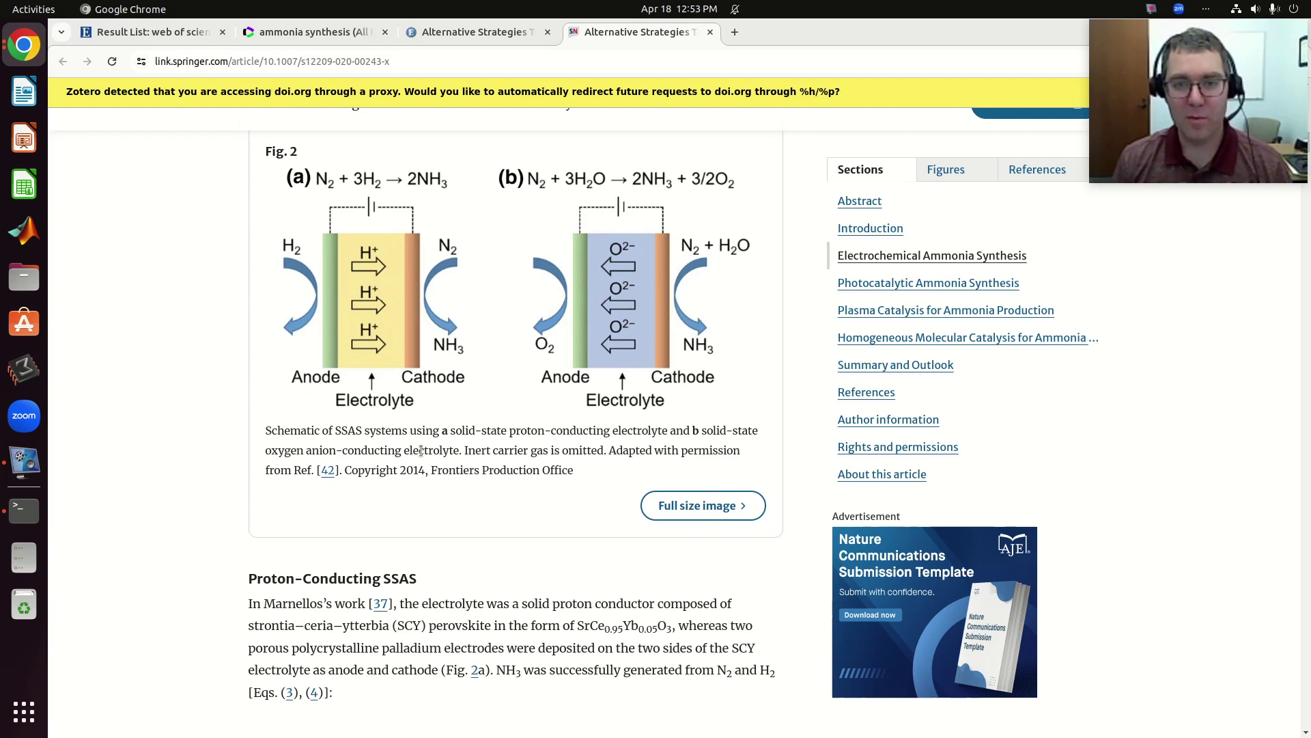
pyautogui.scroll(-6, 419, 447)
pyautogui.scroll(-20, 421, 451)
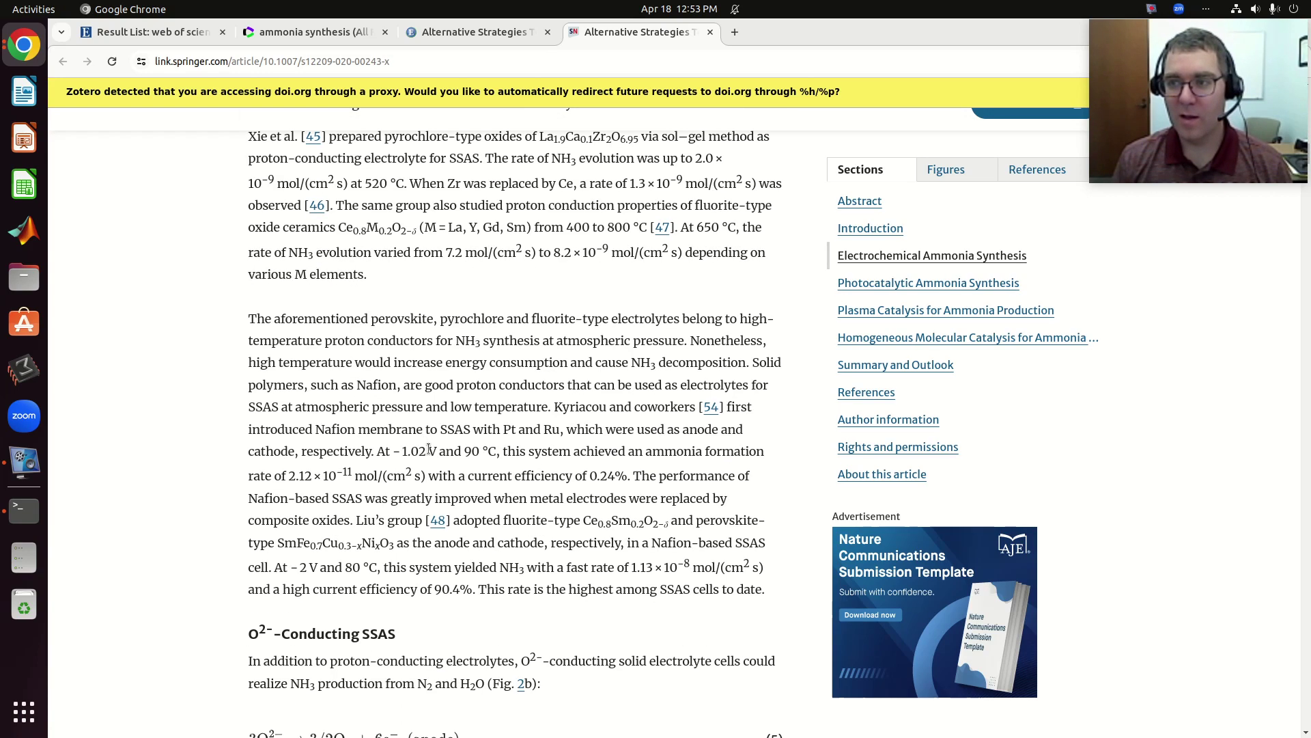
pyautogui.scroll(-9, 432, 456)
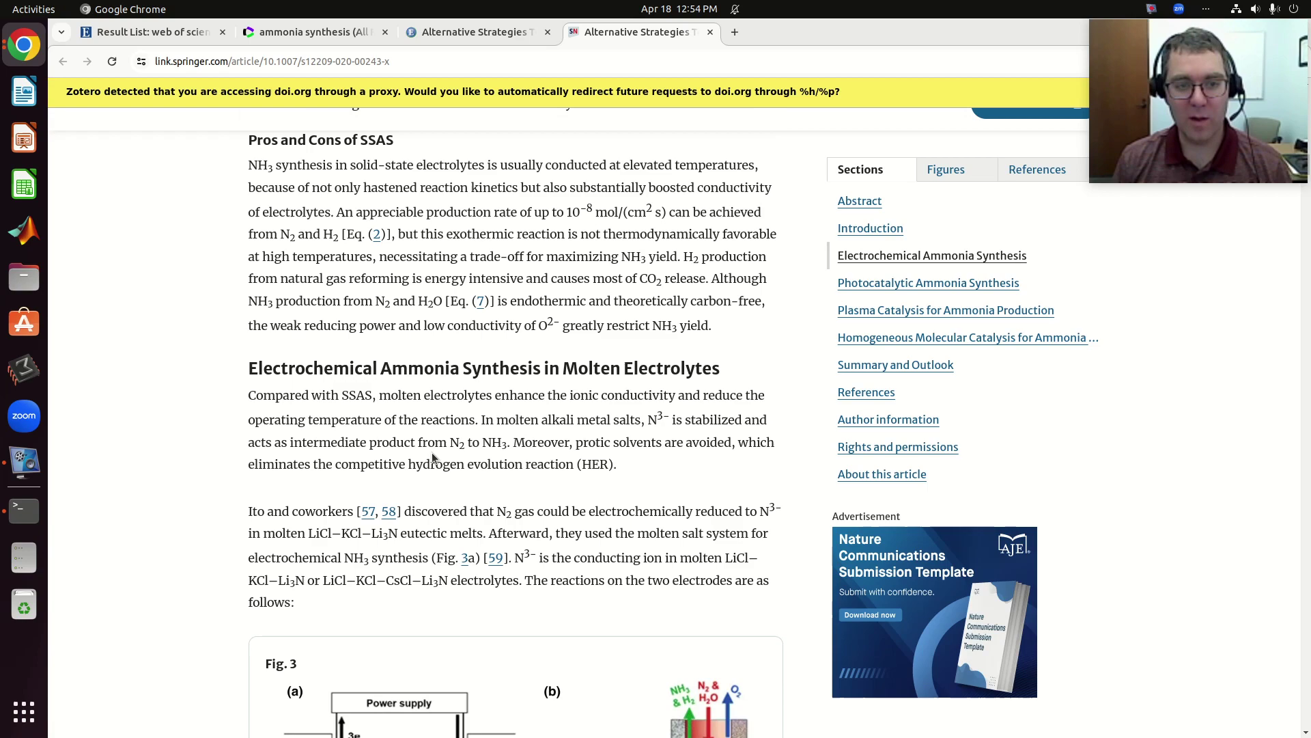
pyautogui.scroll(5, 435, 457)
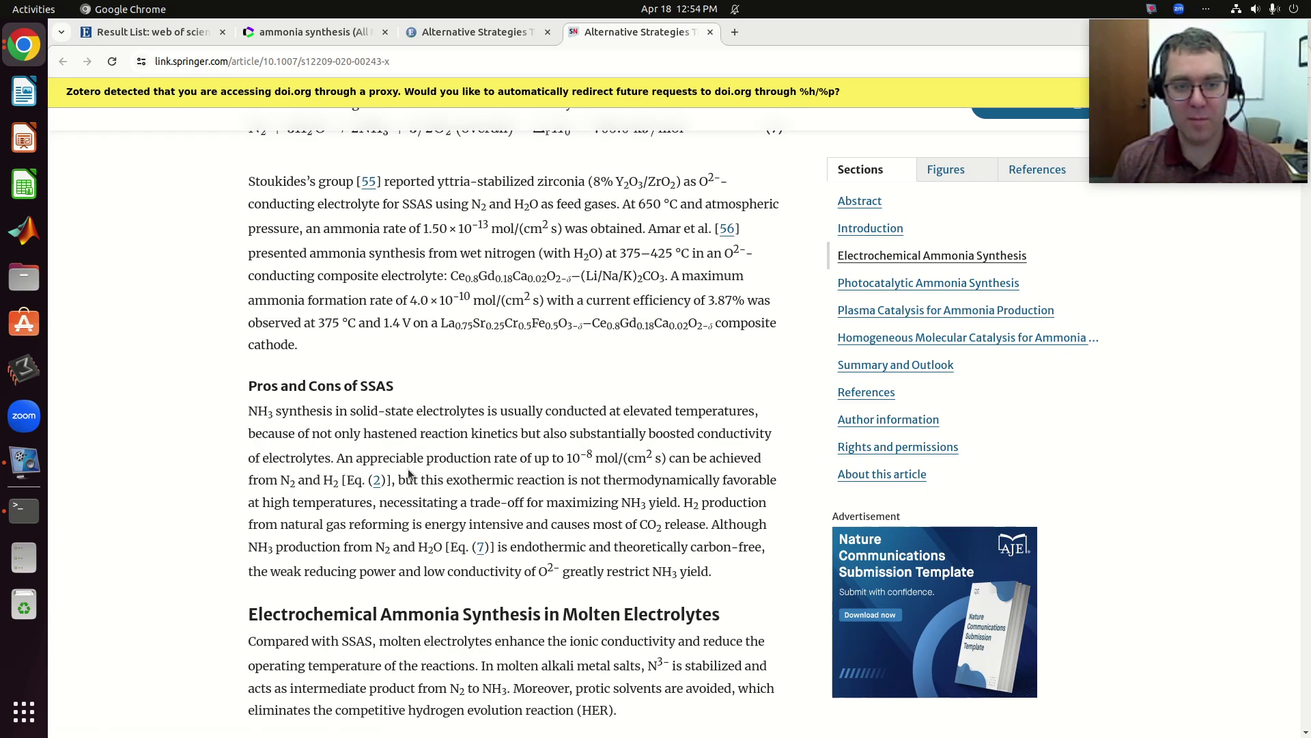
pyautogui.scroll(-4, 403, 494)
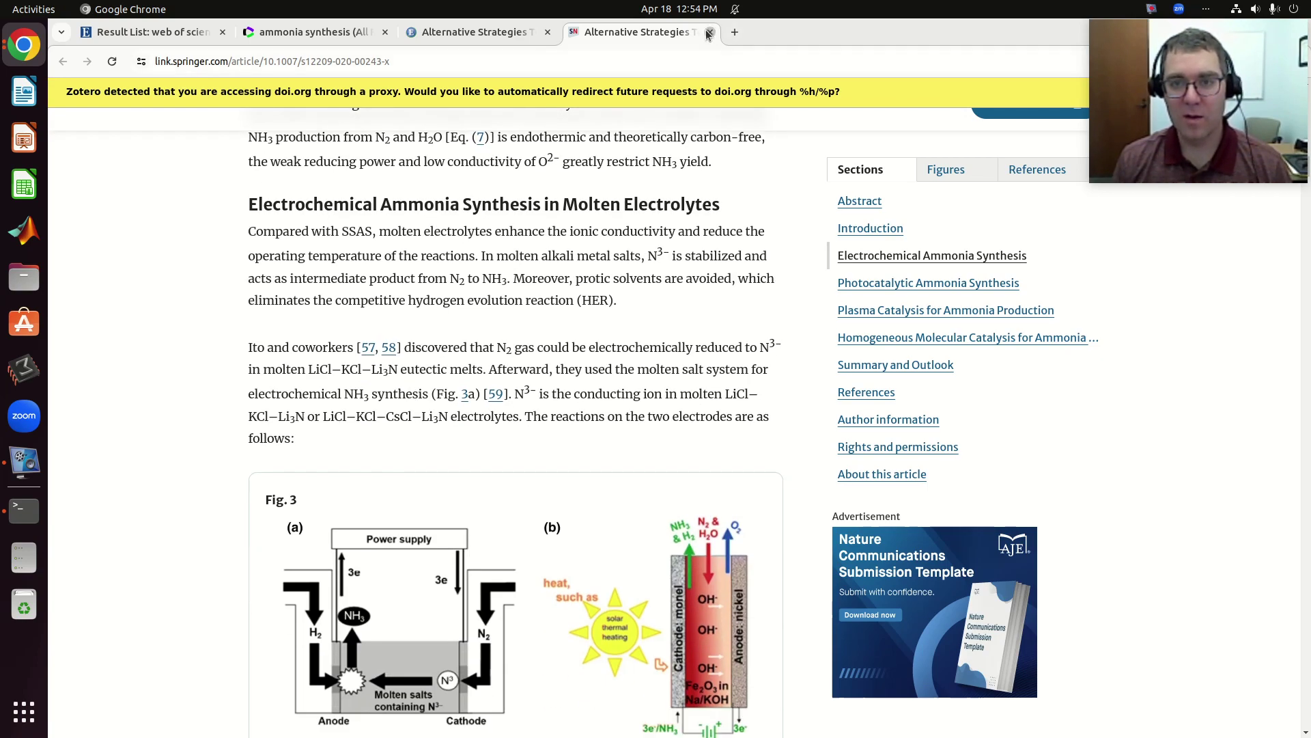
# Close the Springer article and resolver tabs to return to the Web of Science results
pyautogui.click(709, 32)
pyautogui.click(547, 33)
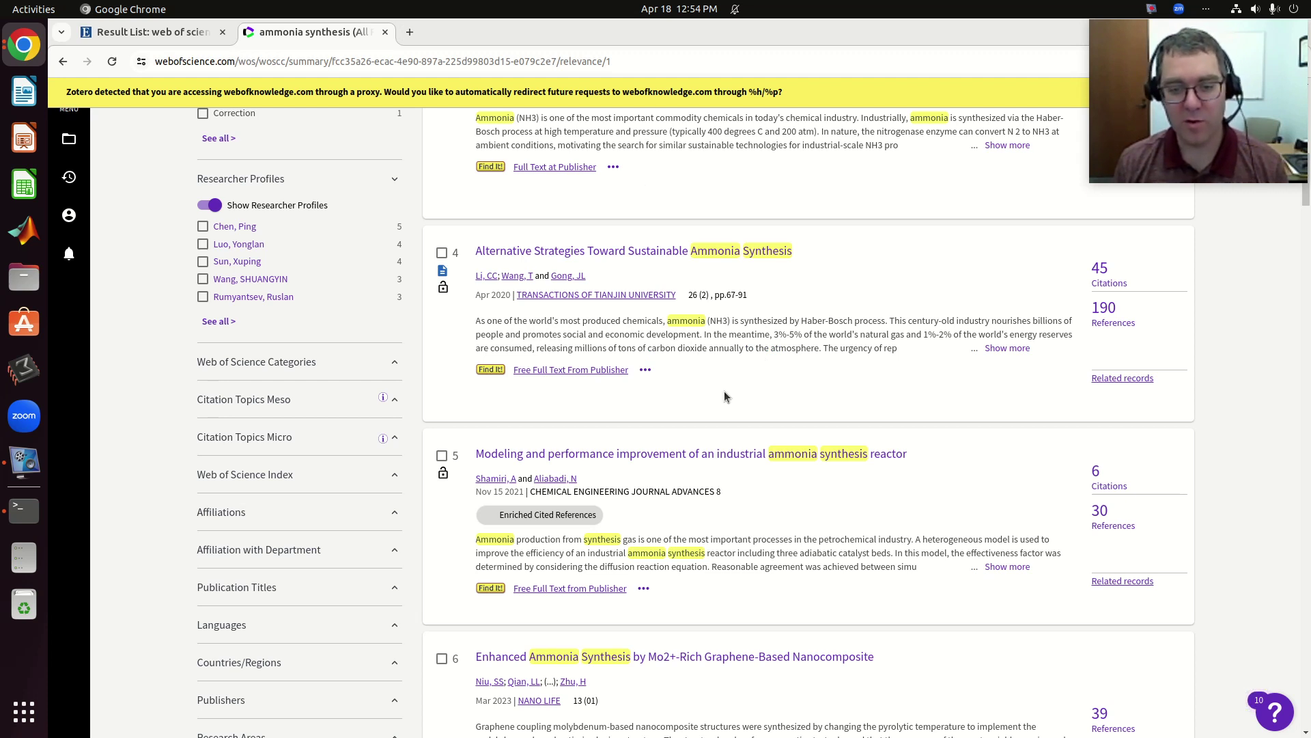
pyautogui.scroll(-2, 431, 491)
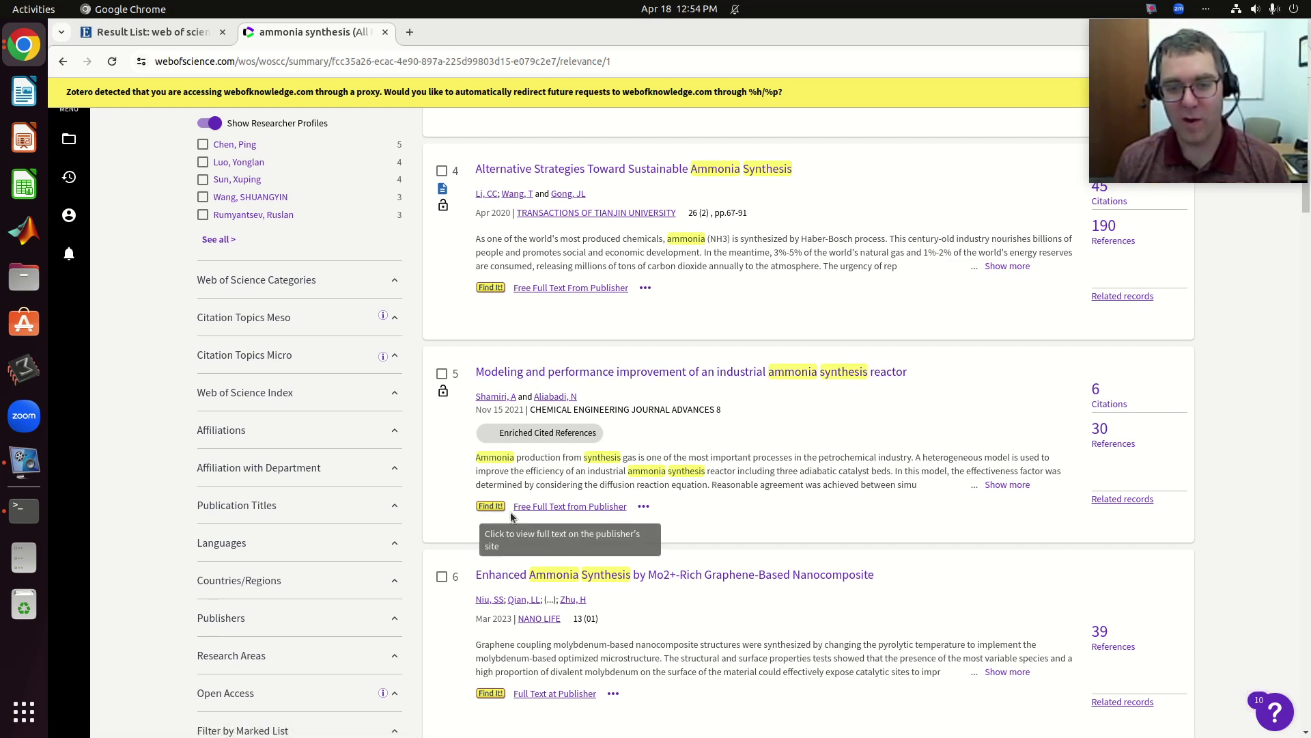
# Open result 5, the ammonia synthesis reactor modelling article, as a ScienceDirect PDF
pyautogui.click(492, 507)
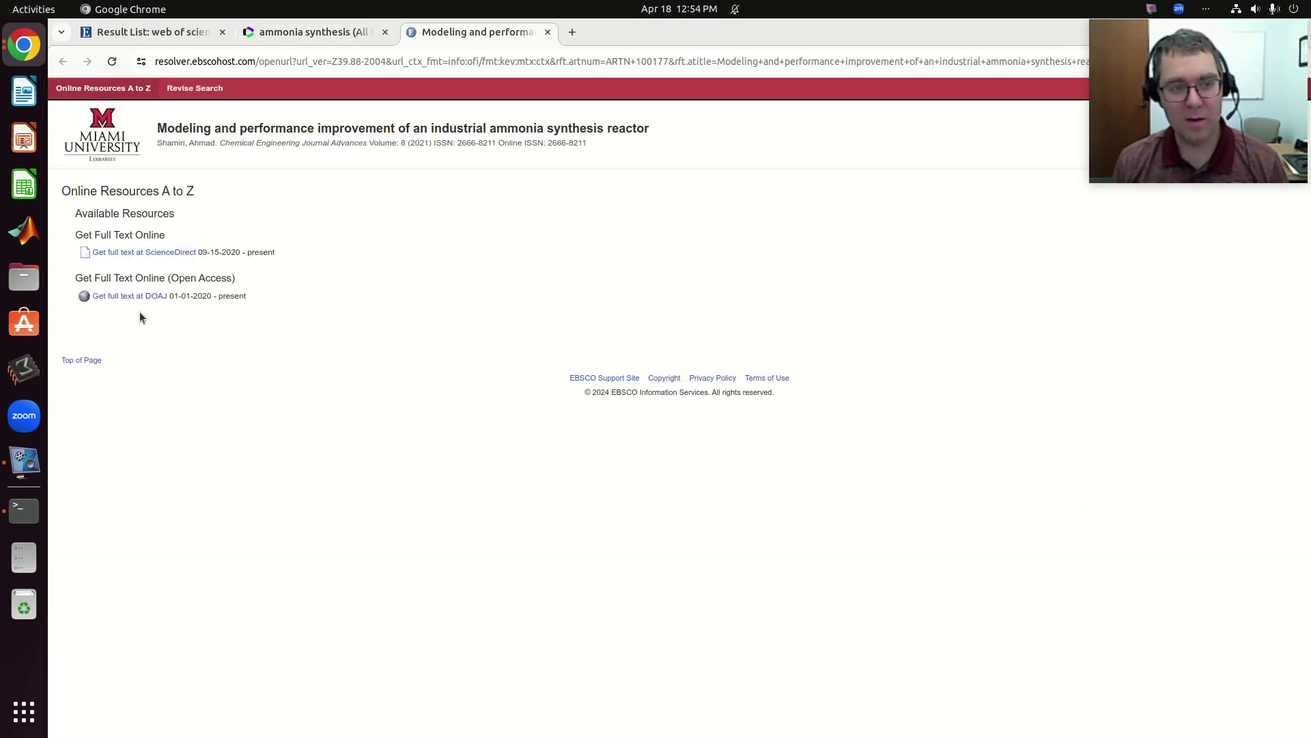
pyautogui.click(135, 253)
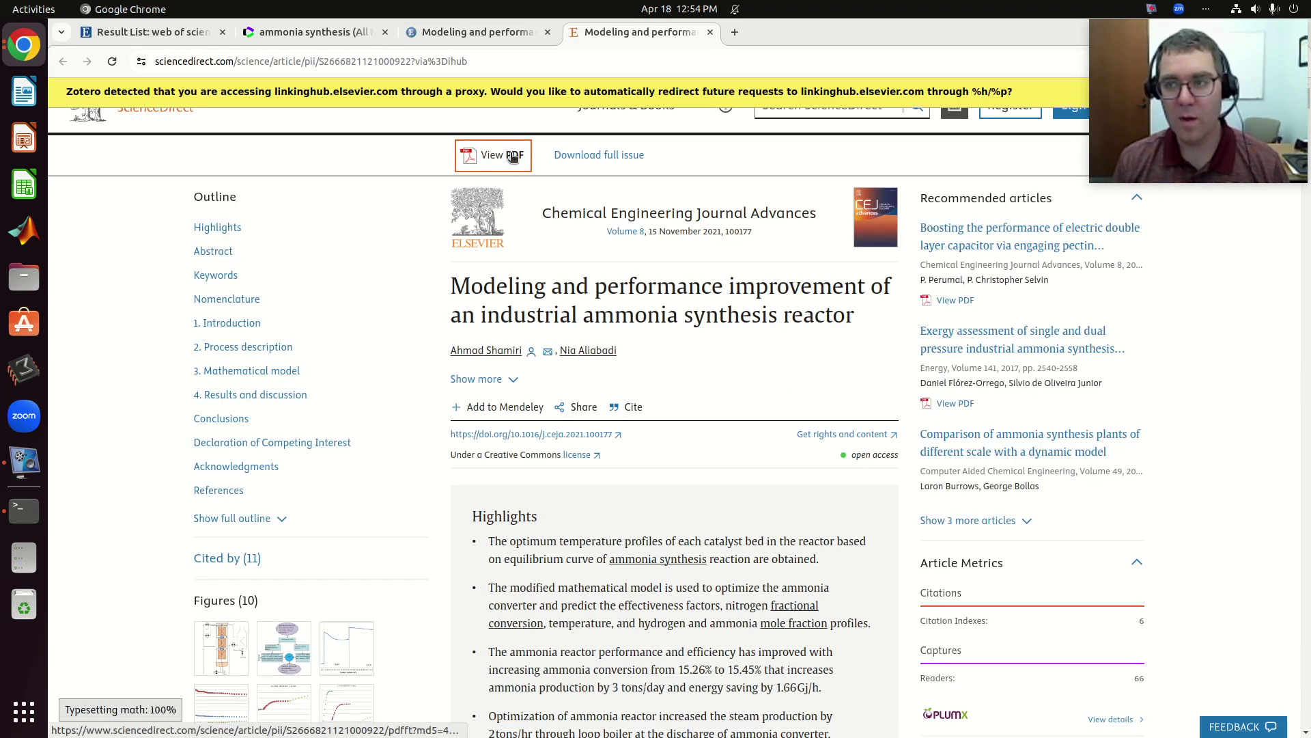
pyautogui.click(513, 156)
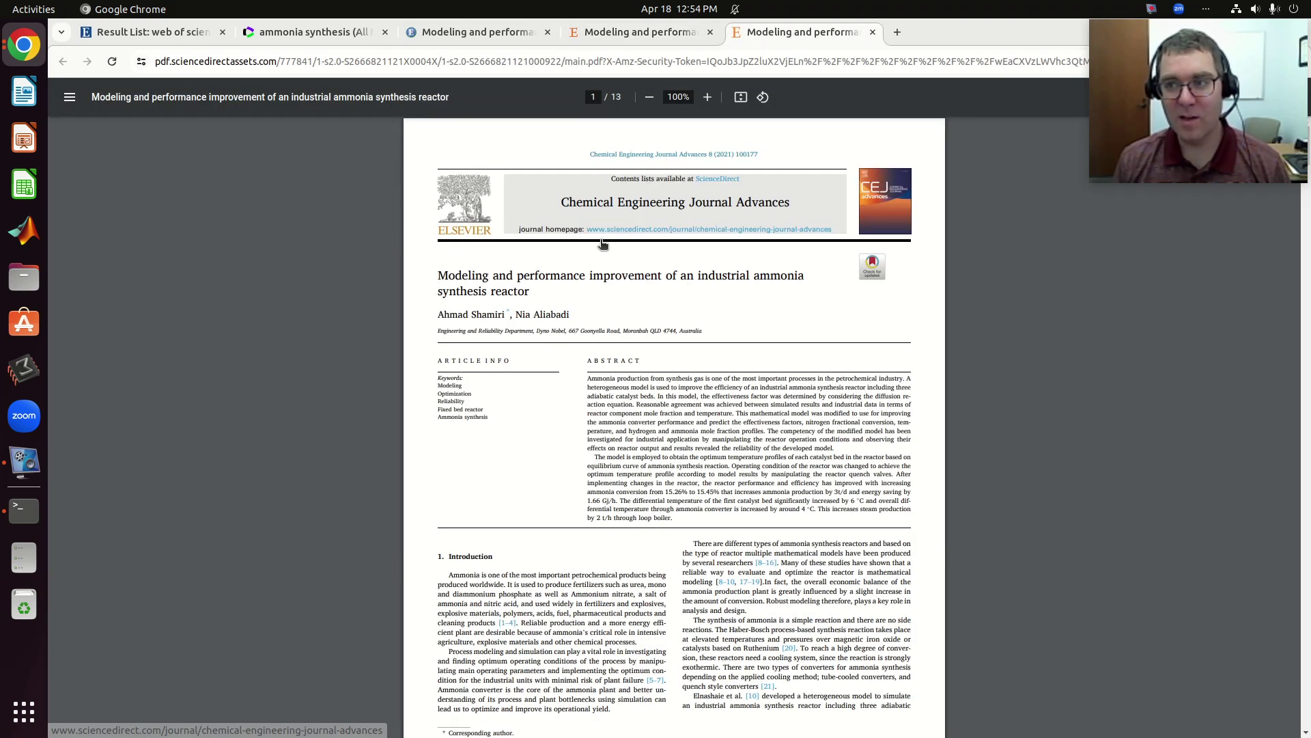
# Zoom the PDF to 175% and read the Mathematical model section, equations (1)–(10)
pyautogui.click(708, 96)
pyautogui.click(707, 96)
pyautogui.click(707, 96)
pyautogui.click(708, 96)
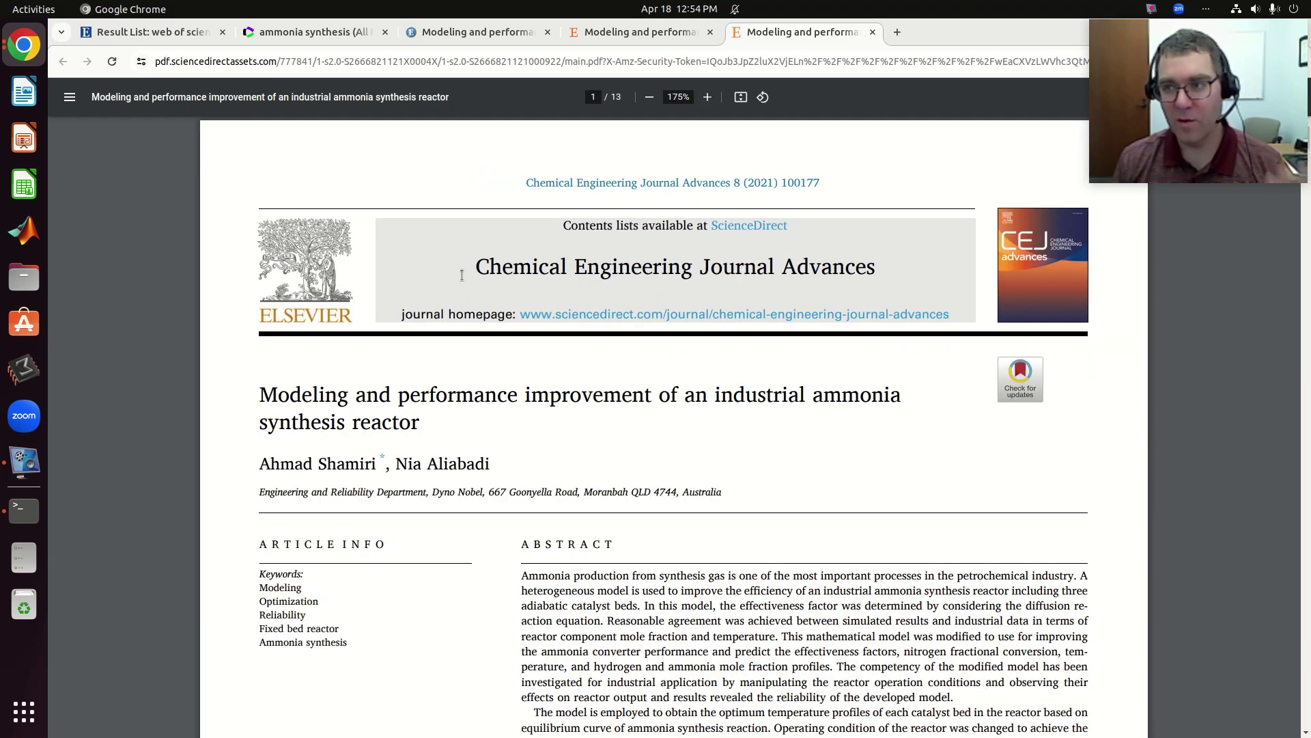
pyautogui.scroll(-9, 597, 540)
pyautogui.scroll(-20, 598, 538)
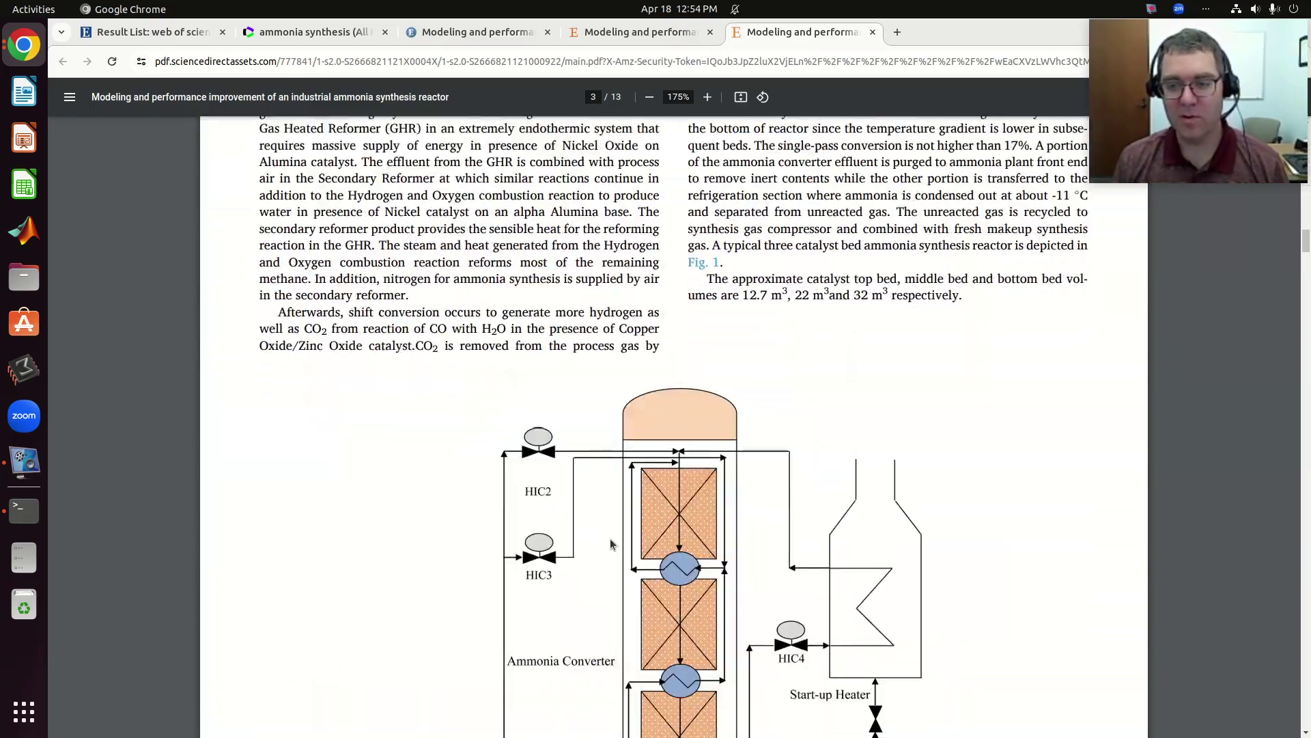
pyautogui.scroll(-20, 609, 538)
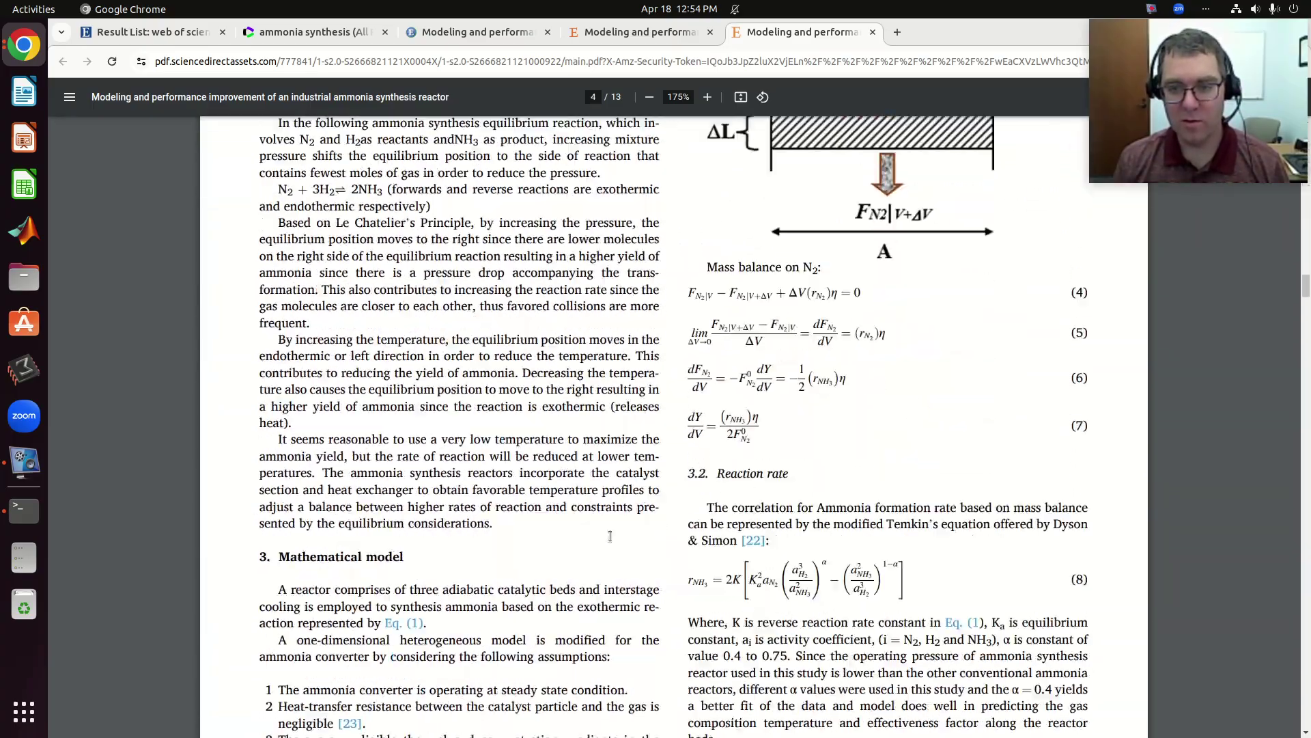
pyautogui.scroll(-10, 610, 536)
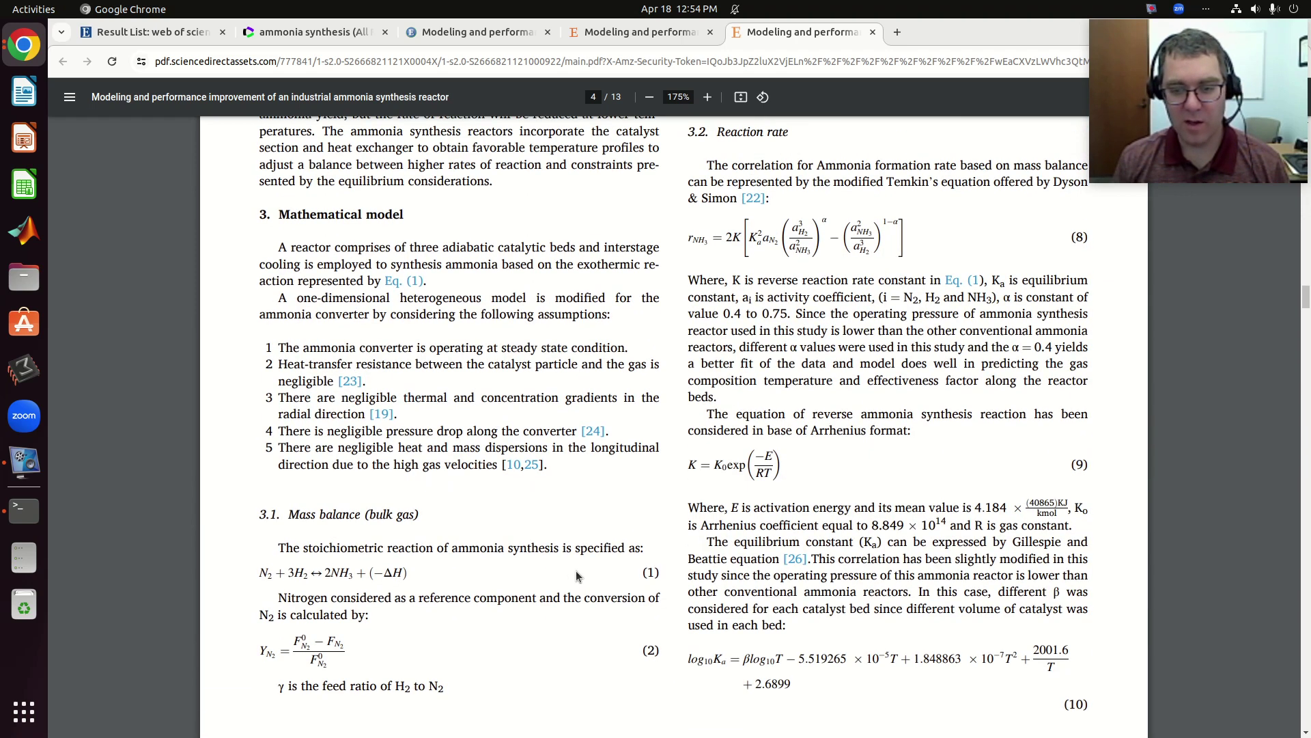
pyautogui.scroll(-5, 577, 575)
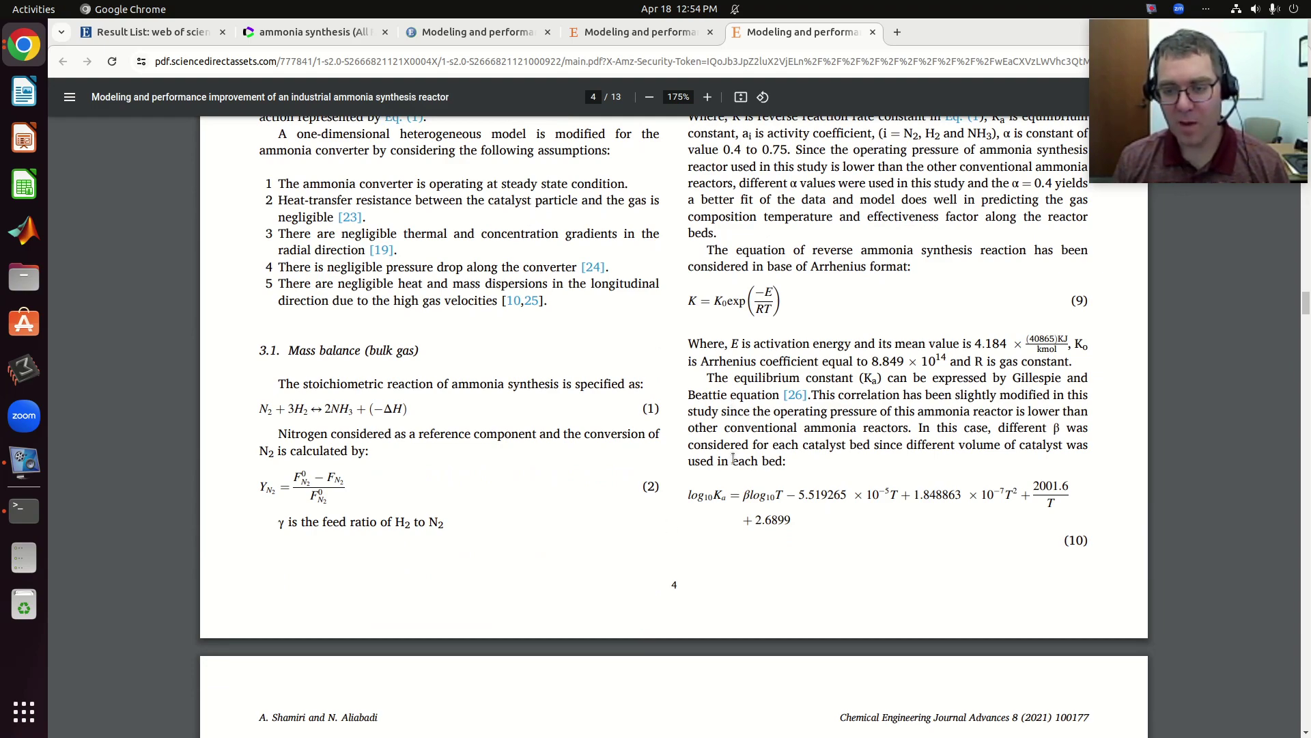
pyautogui.scroll(20, 856, 567)
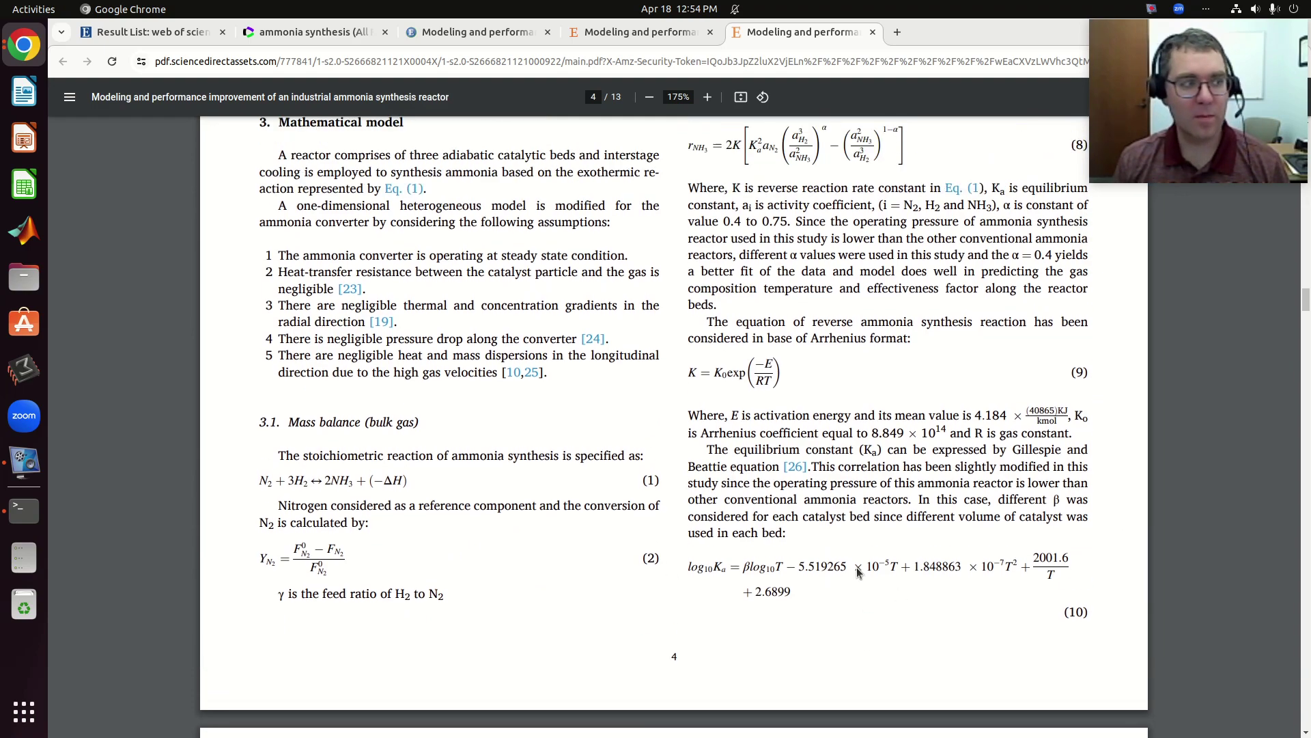
pyautogui.scroll(3, 412, 479)
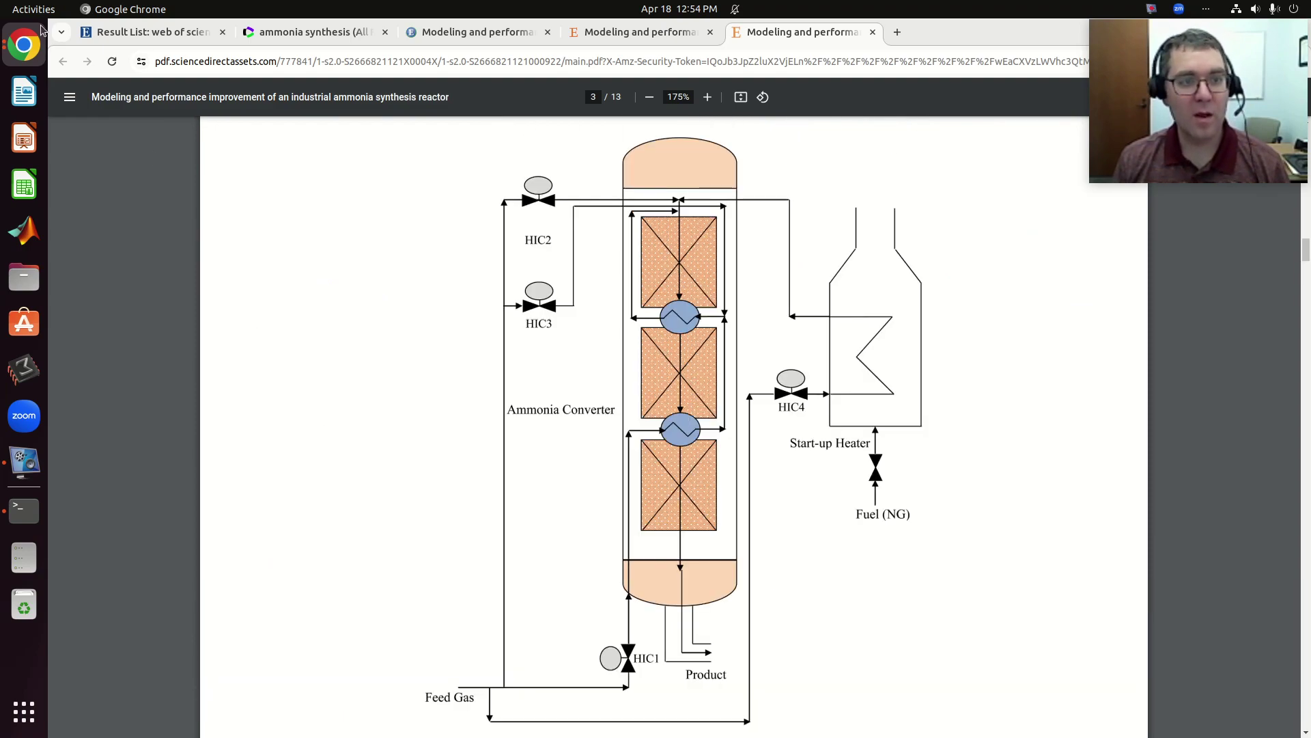
pyautogui.scroll(10, 791, 167)
pyautogui.scroll(6, 823, 252)
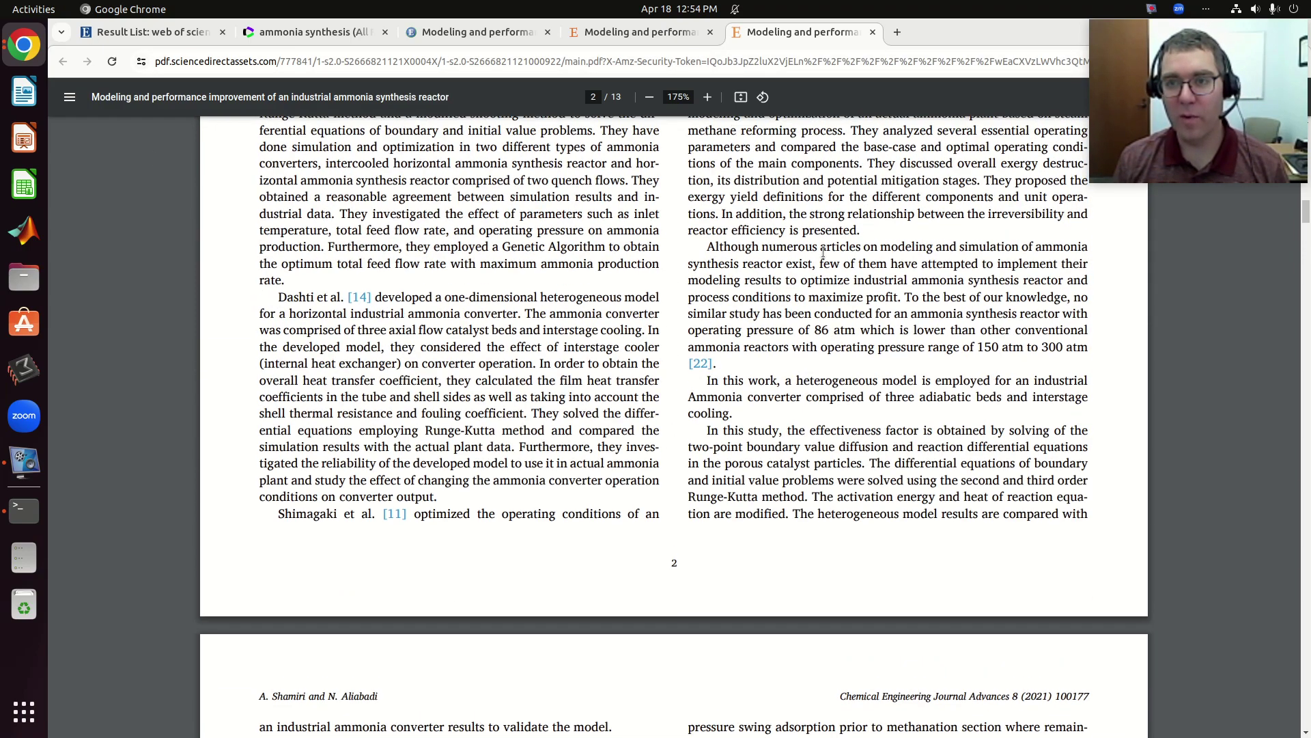
# Close the PDF, ScienceDirect and resolver tabs, back to the 407 ammonia synthesis results
pyautogui.click(873, 32)
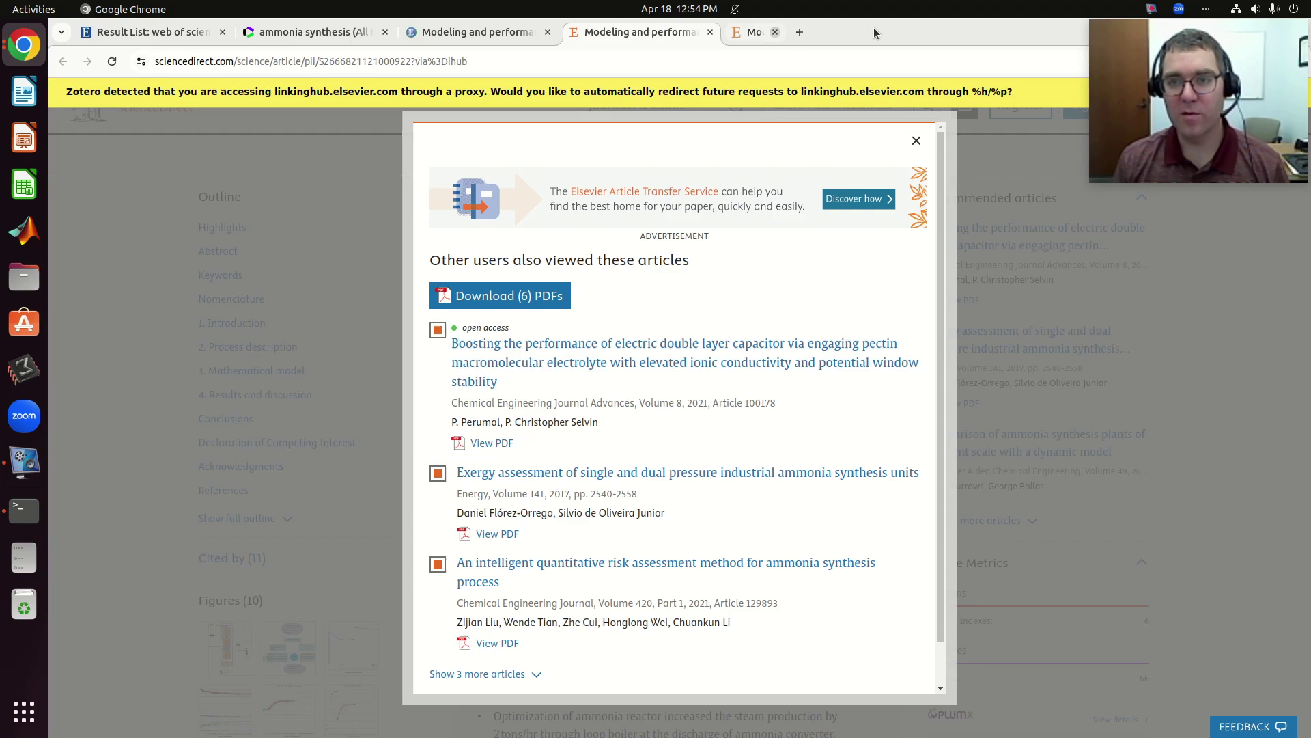
pyautogui.click(710, 32)
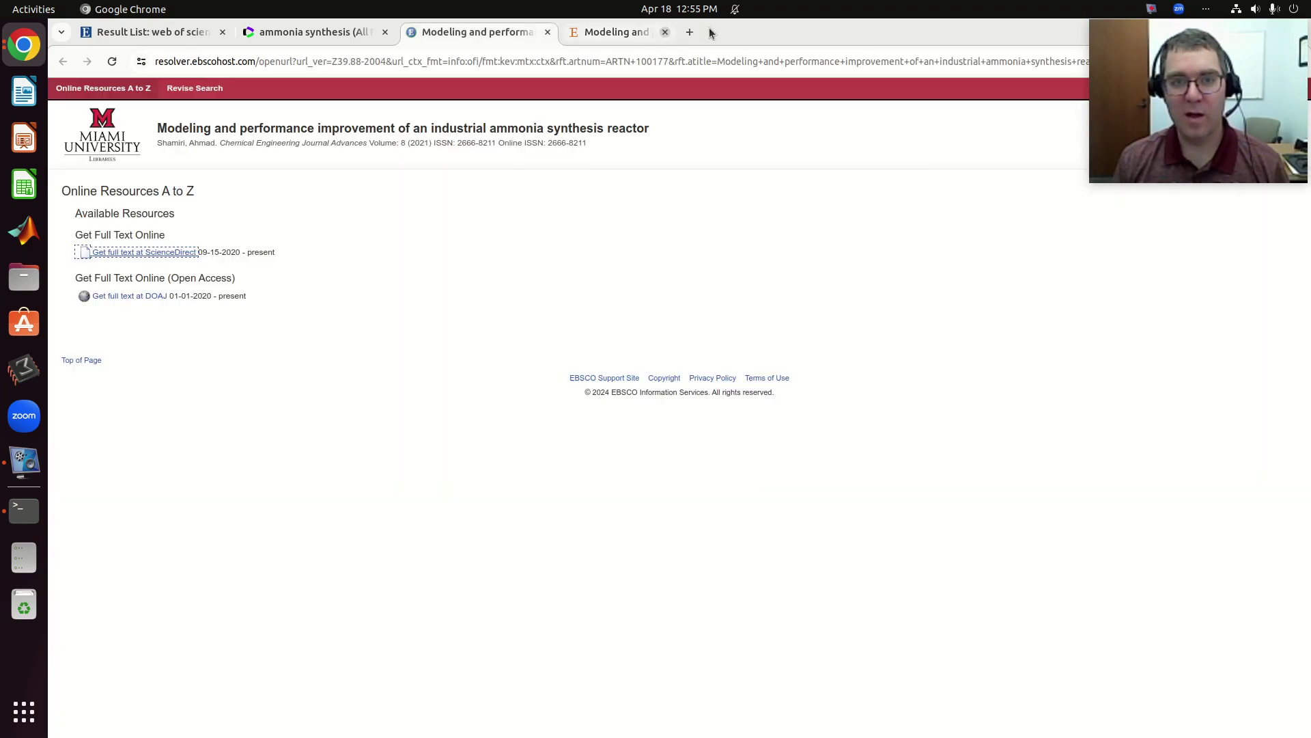
pyautogui.click(547, 32)
pyautogui.scroll(15, 494, 138)
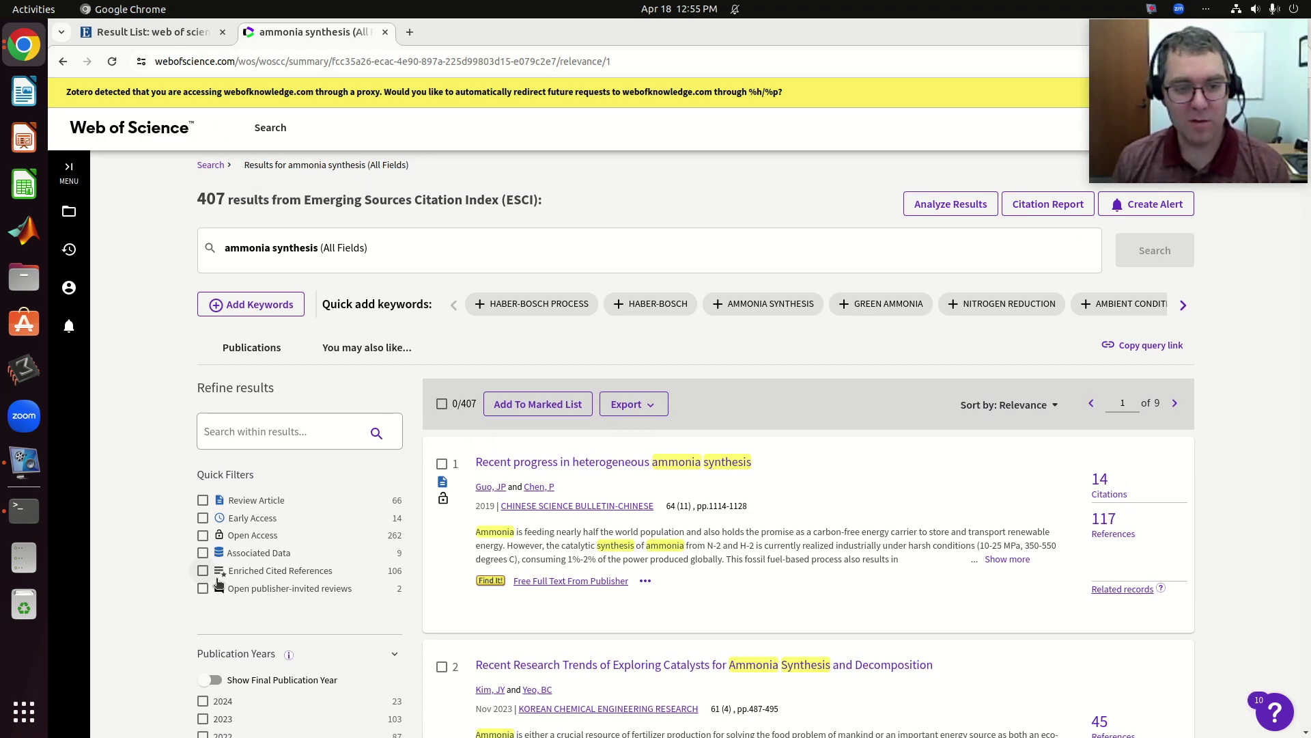
pyautogui.scroll(-2, 562, 485)
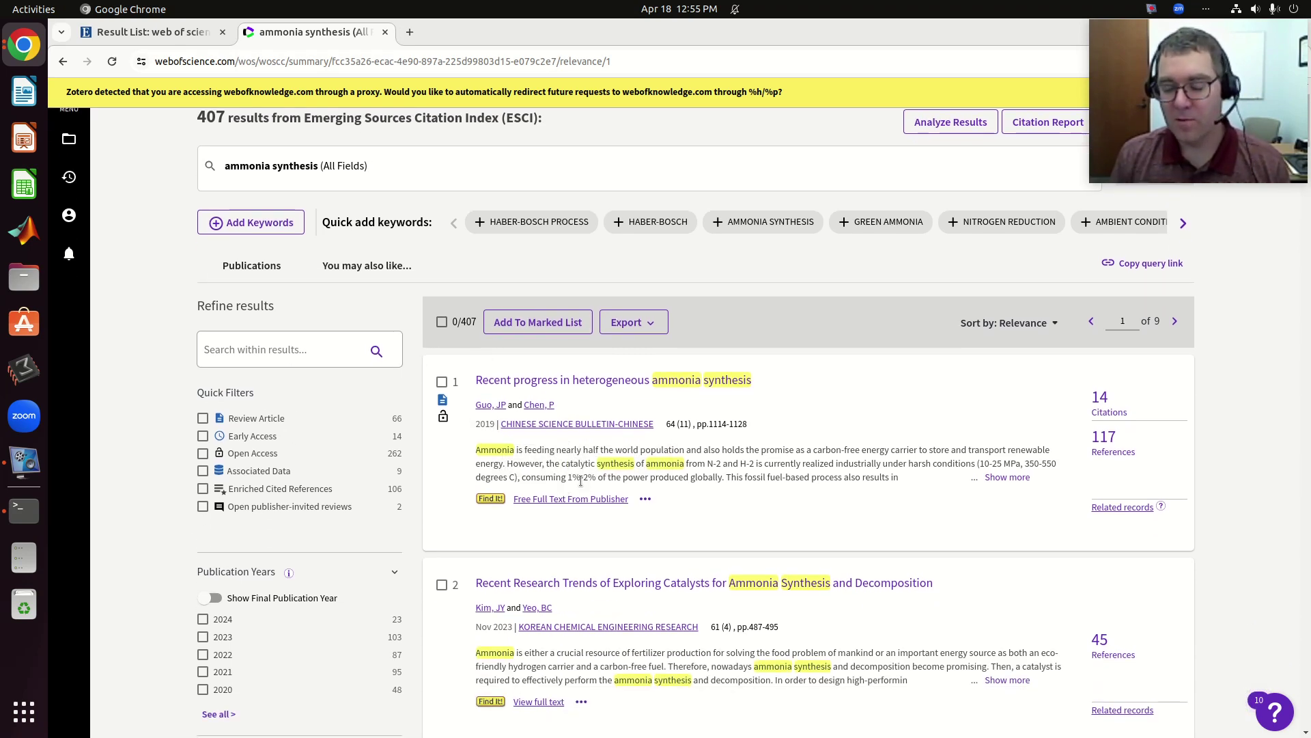
pyautogui.scroll(-10, 580, 486)
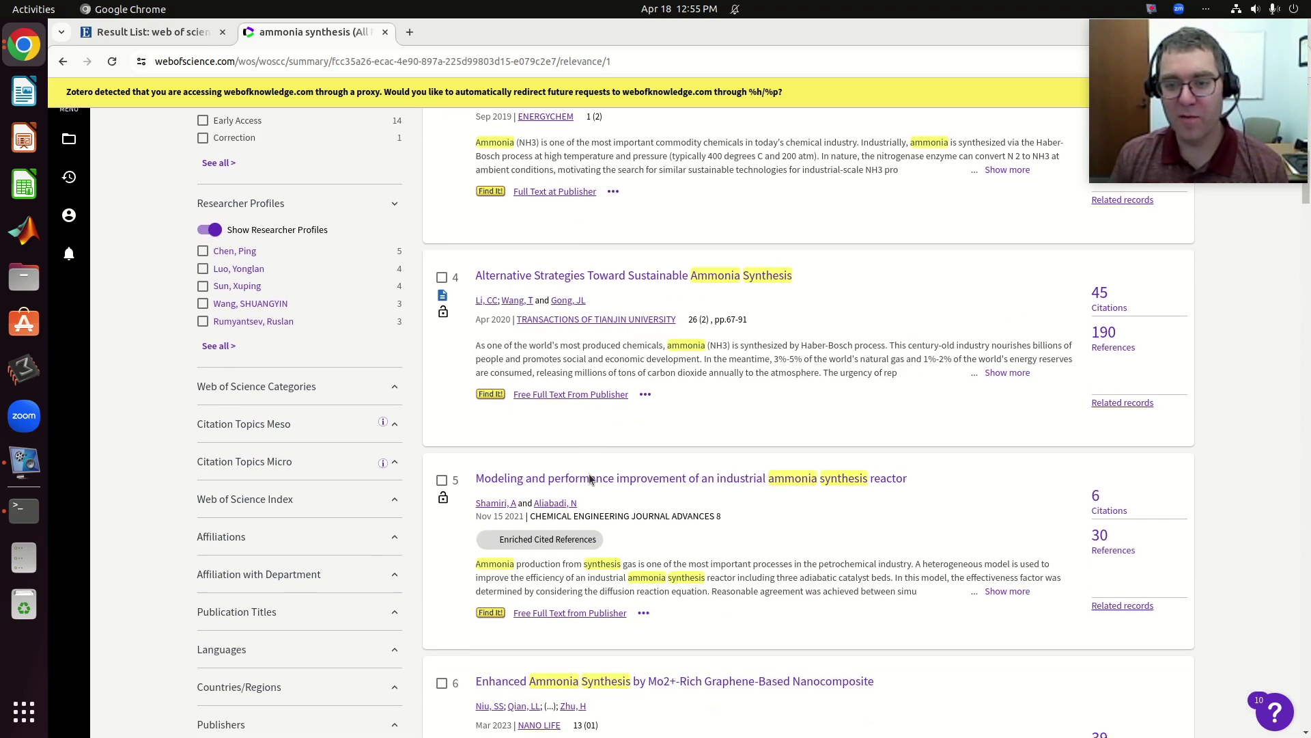
pyautogui.scroll(11, 584, 485)
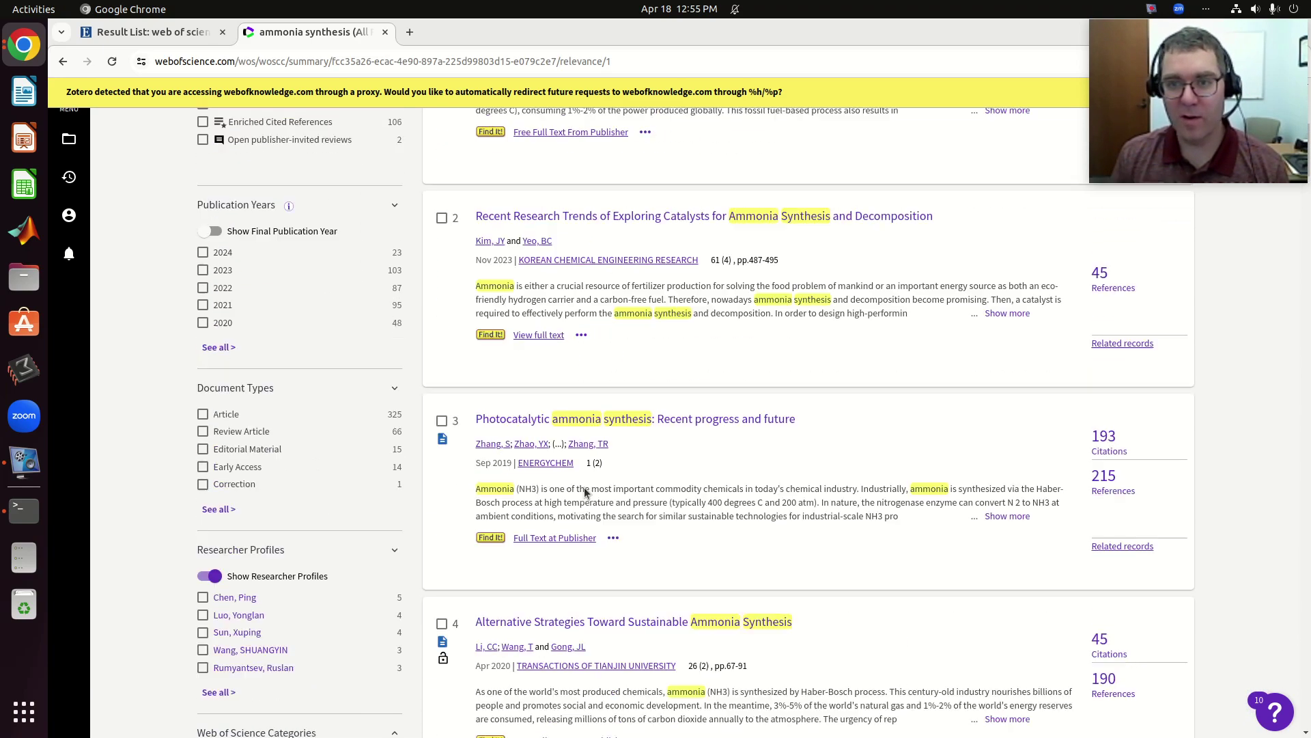
# Bring up the query editor for the All Fields ammonia synthesis search
pyautogui.click(452, 250)
pyautogui.click(452, 250)
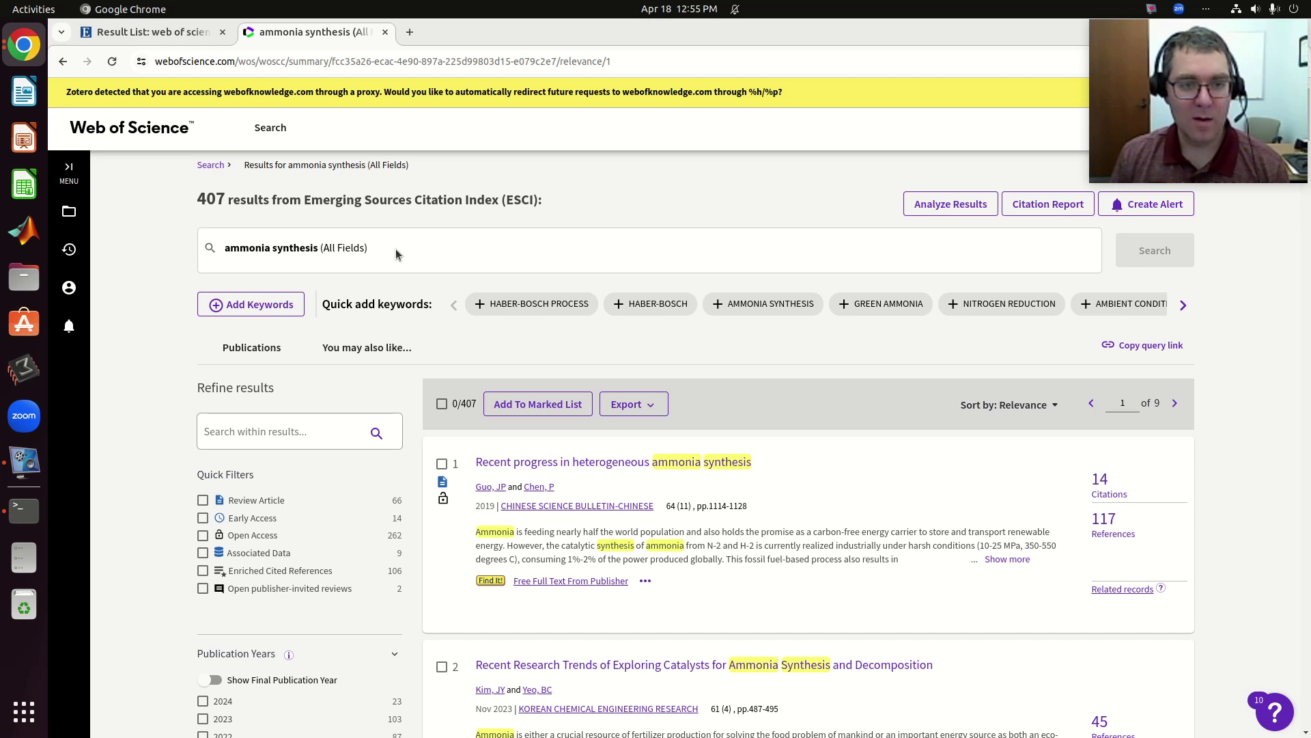
pyautogui.click(388, 248)
# Replace the query with 'hydrogen production' and run it, giving 3,104 results
pyautogui.click(523, 365)
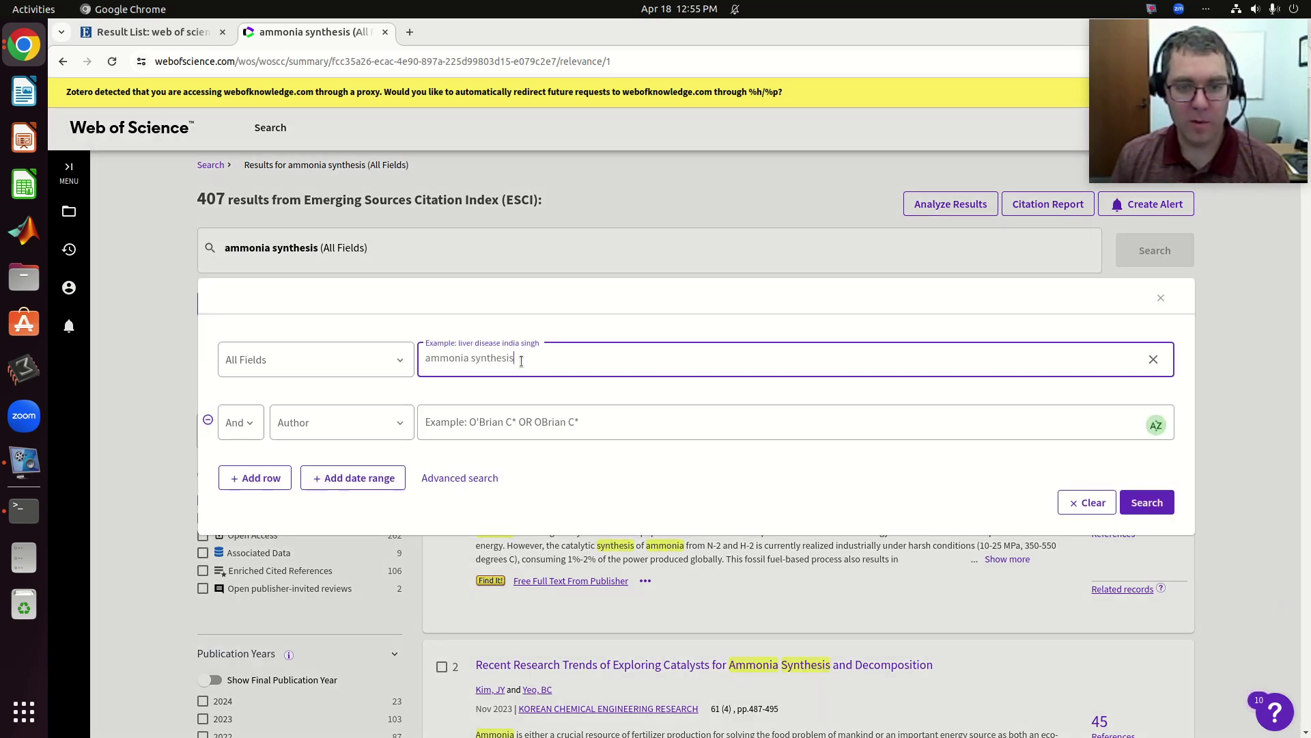
pyautogui.hotkey('ctrl', 'shift', 'Left')
pyautogui.hotkey('ctrl', 'shift', 'Left')
pyautogui.write('hyd')
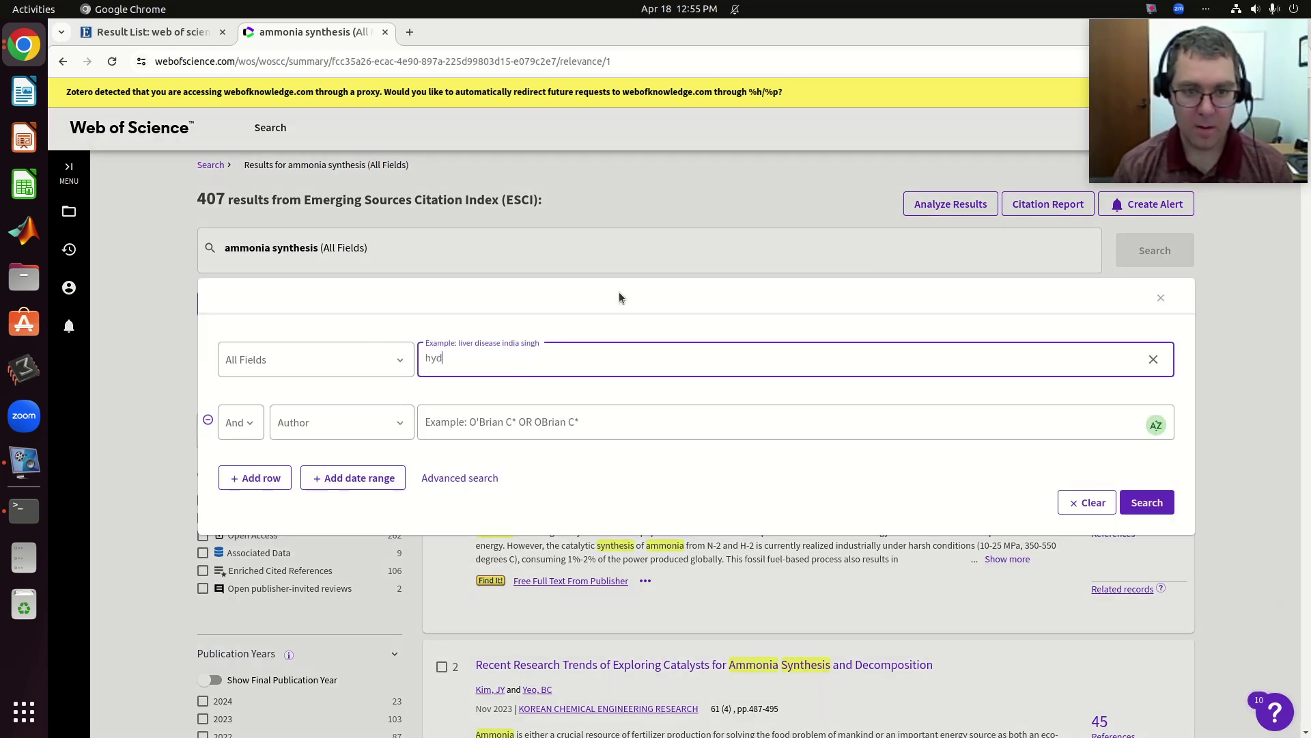
pyautogui.write('rogen prod')
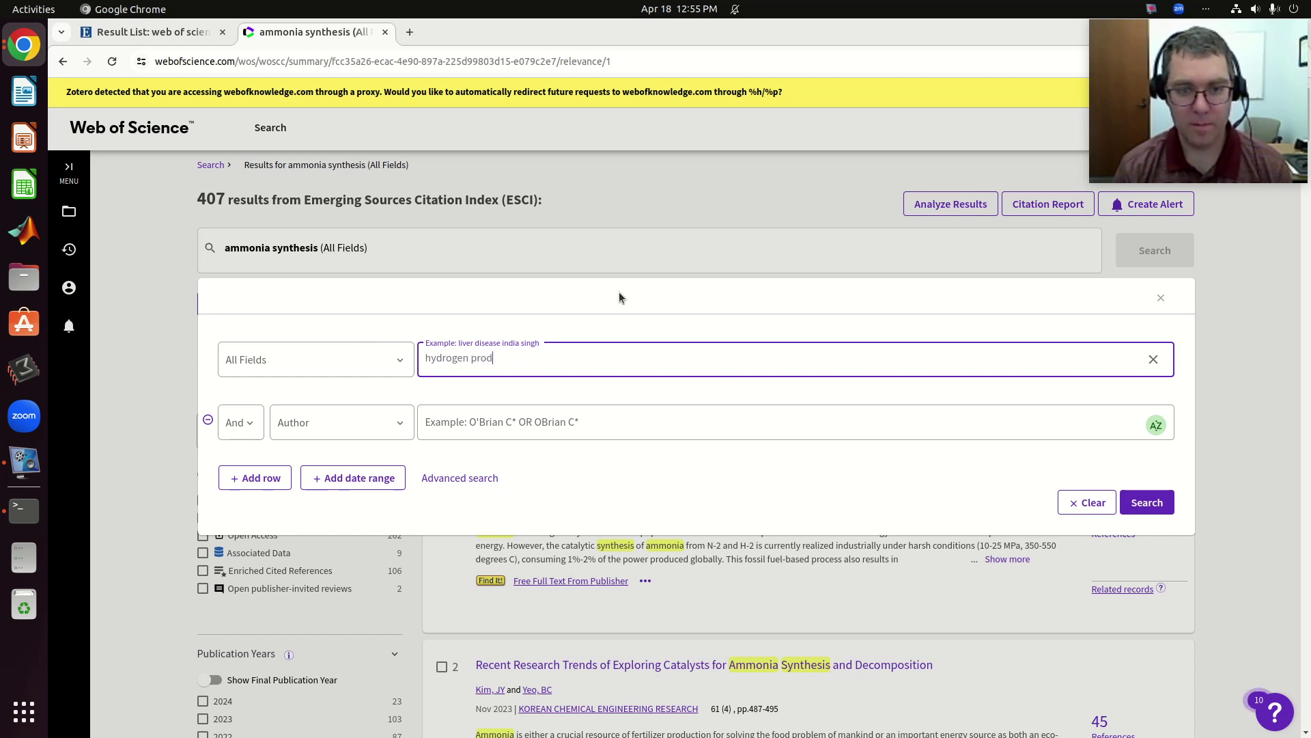
pyautogui.write('uction')
pyautogui.press('Return')
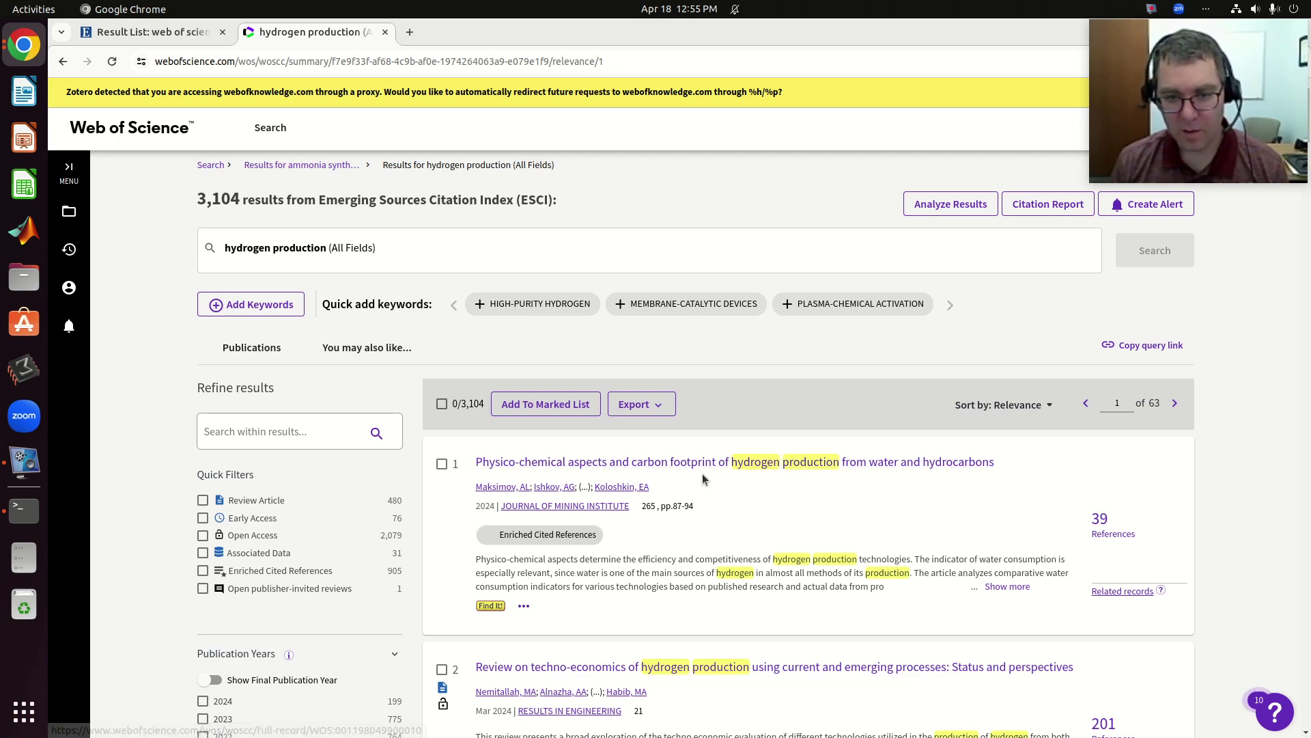
pyautogui.scroll(-2, 683, 444)
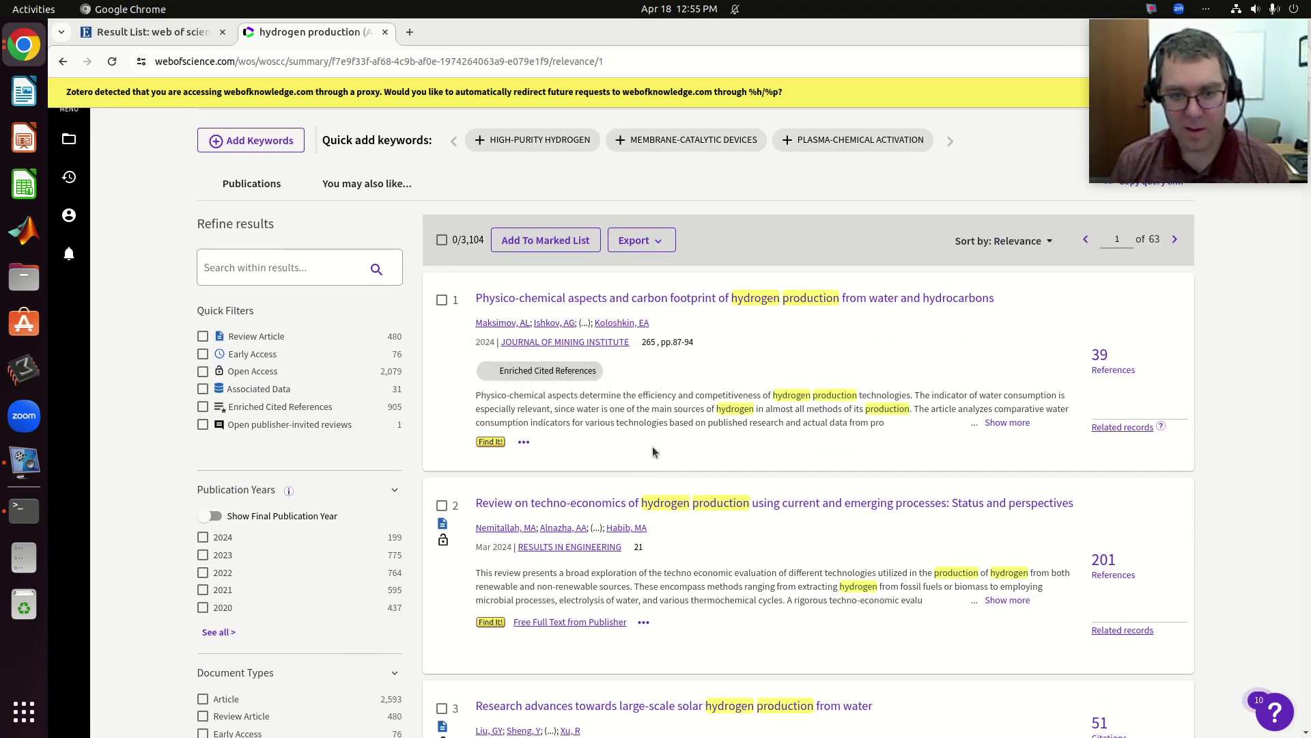
pyautogui.scroll(-1, 715, 546)
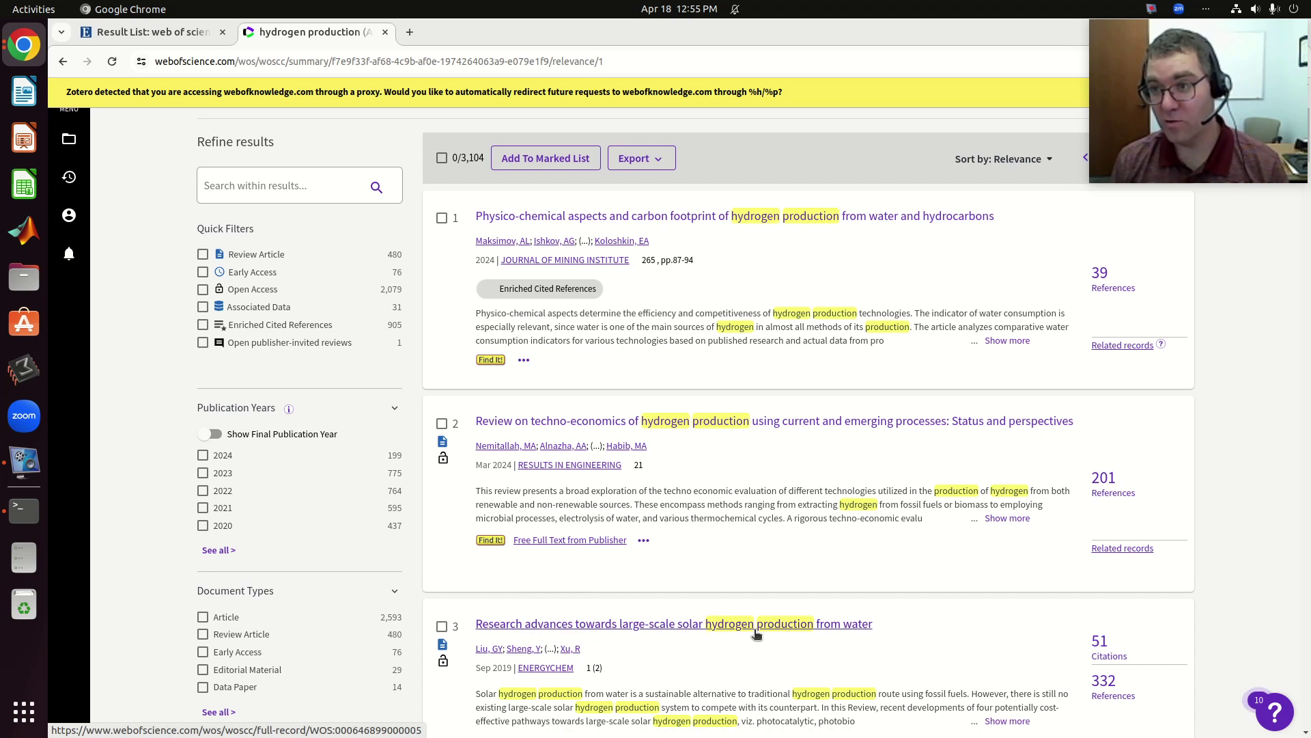
pyautogui.scroll(-2, 758, 622)
pyautogui.scroll(-3, 776, 585)
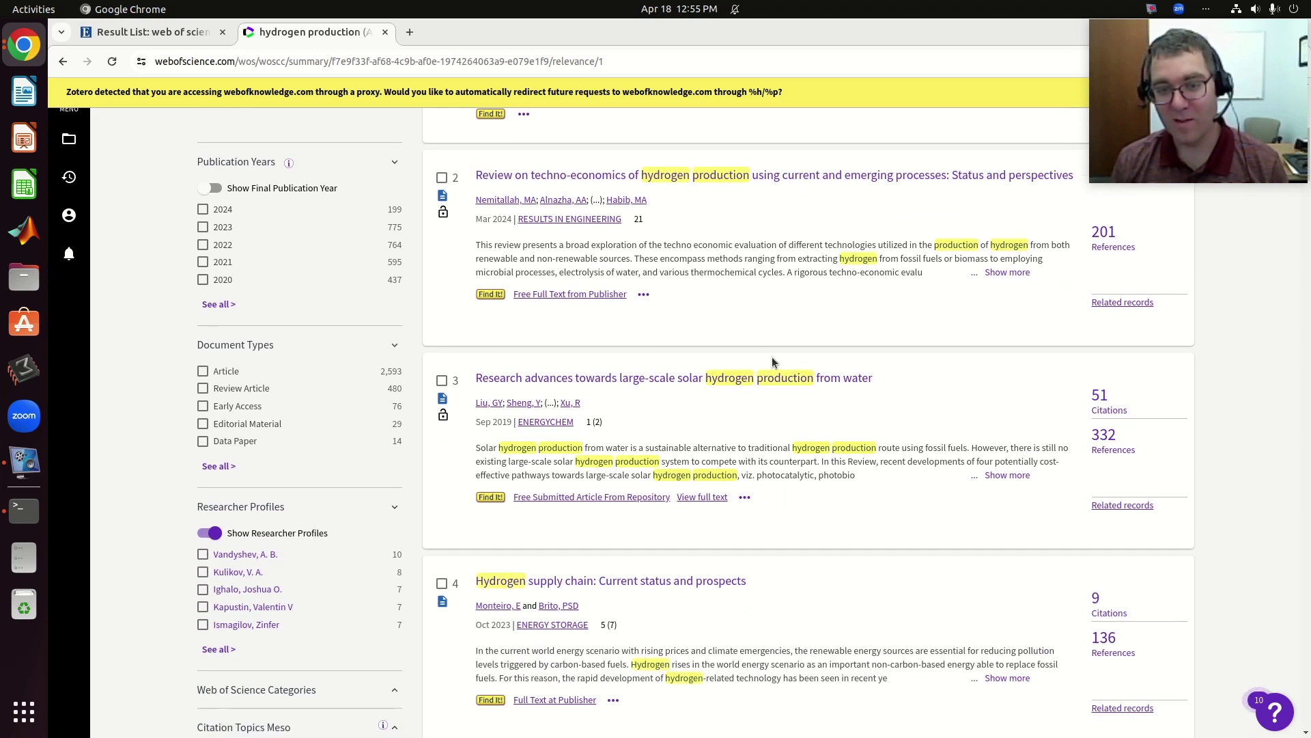
# Request result 3's solar hydrogen production article via interlibrary loan, logging in to ILLiad with the account credentials
pyautogui.click(483, 493)
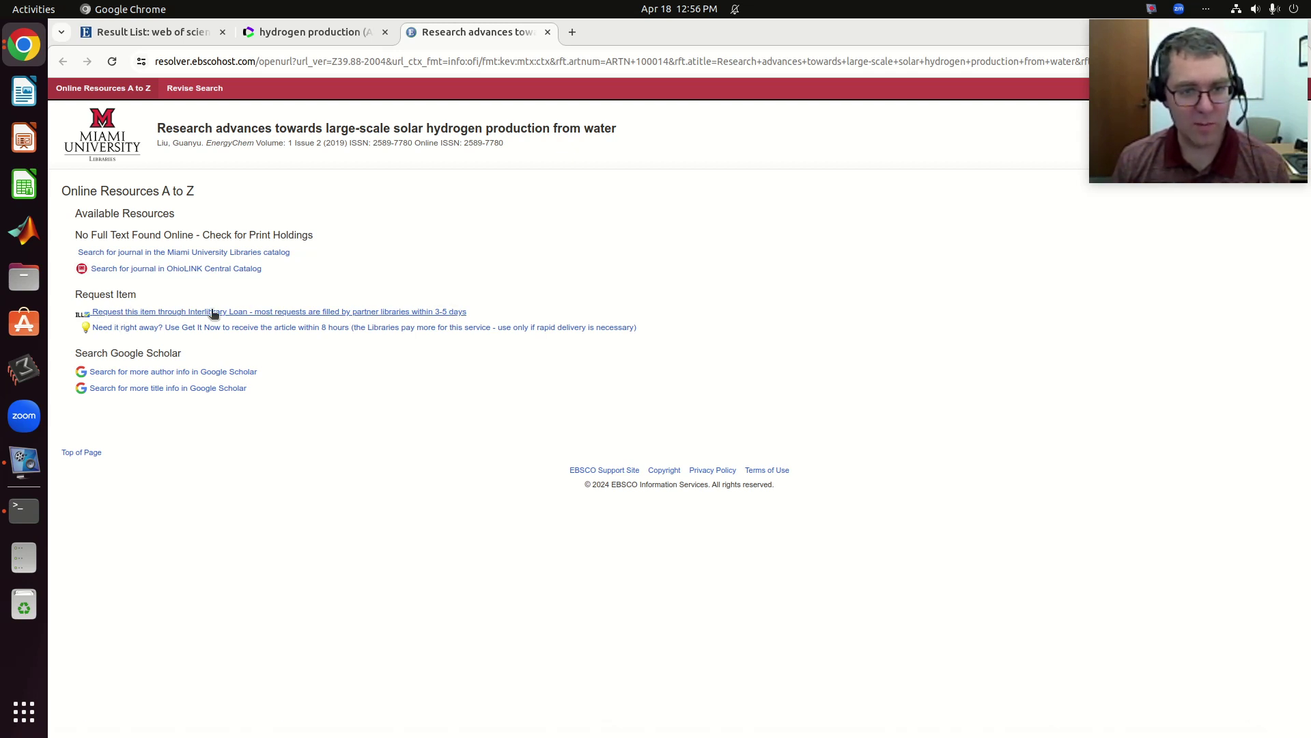
pyautogui.click(258, 312)
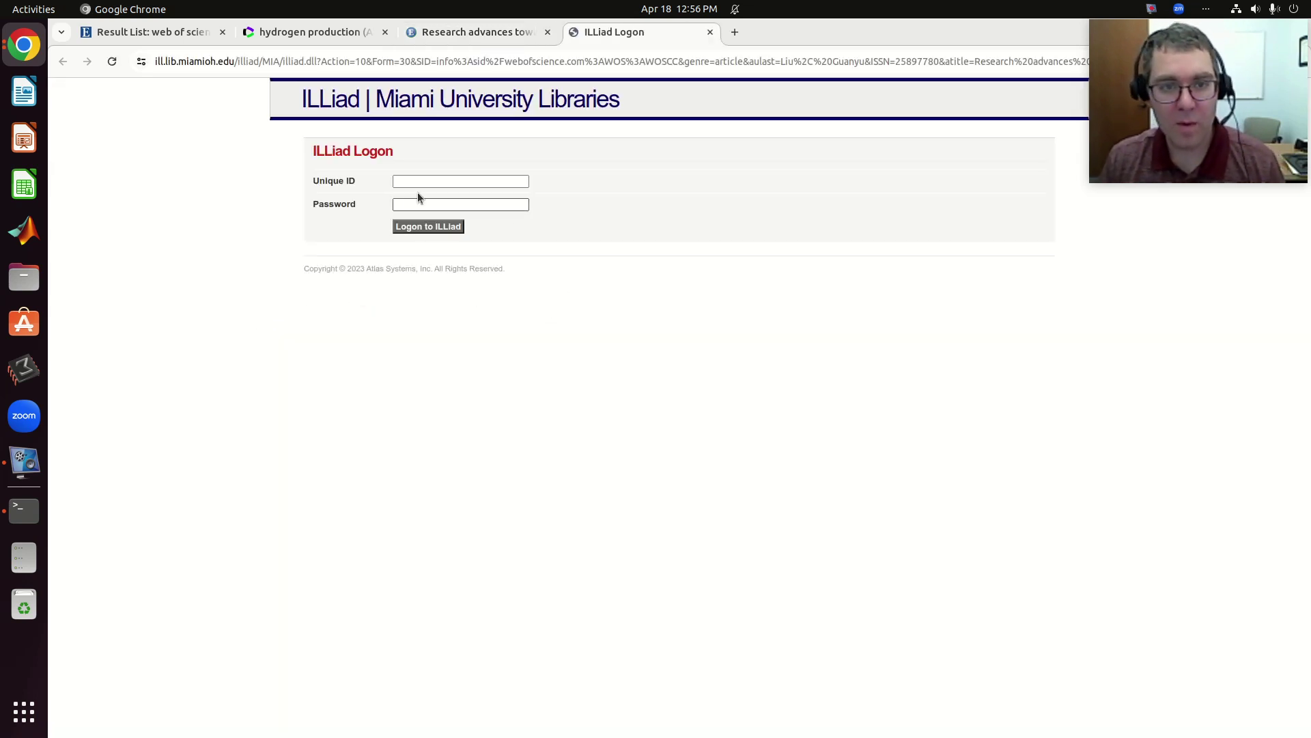
pyautogui.click(421, 184)
pyautogui.click(471, 212)
pyautogui.click(450, 206)
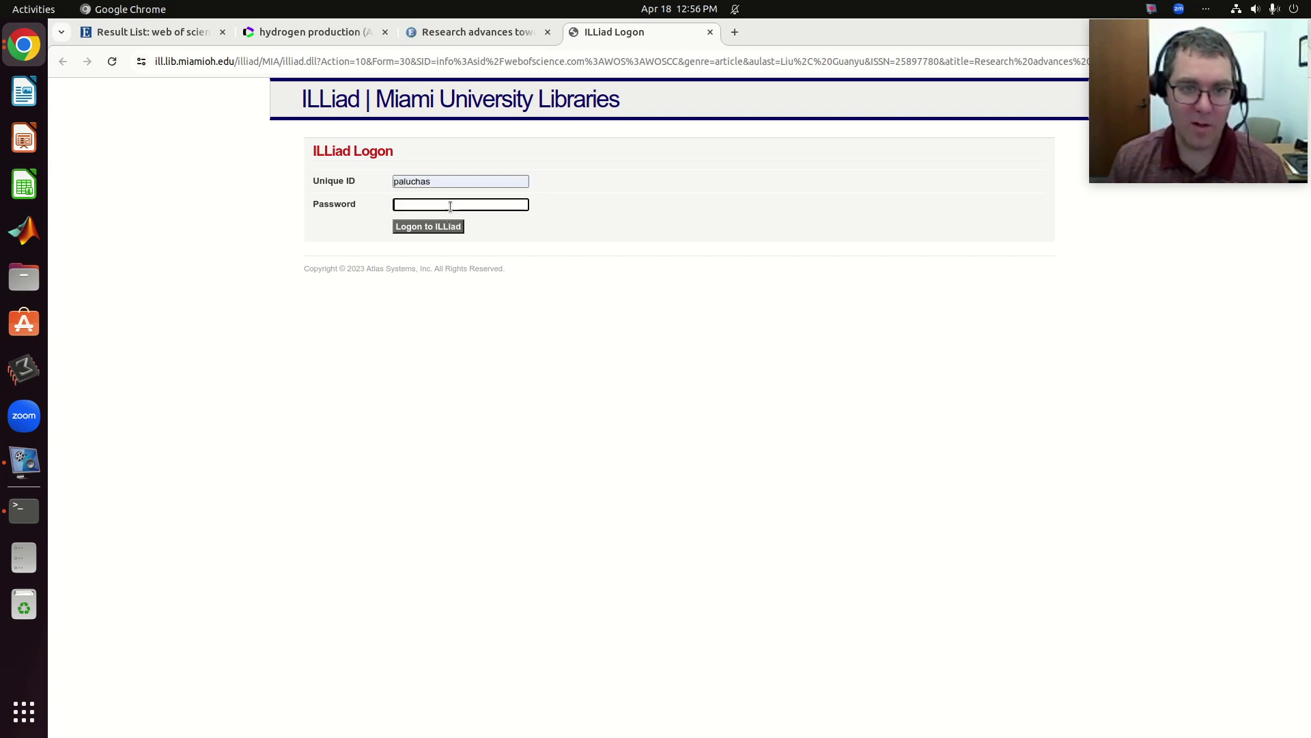
pyautogui.write('**')
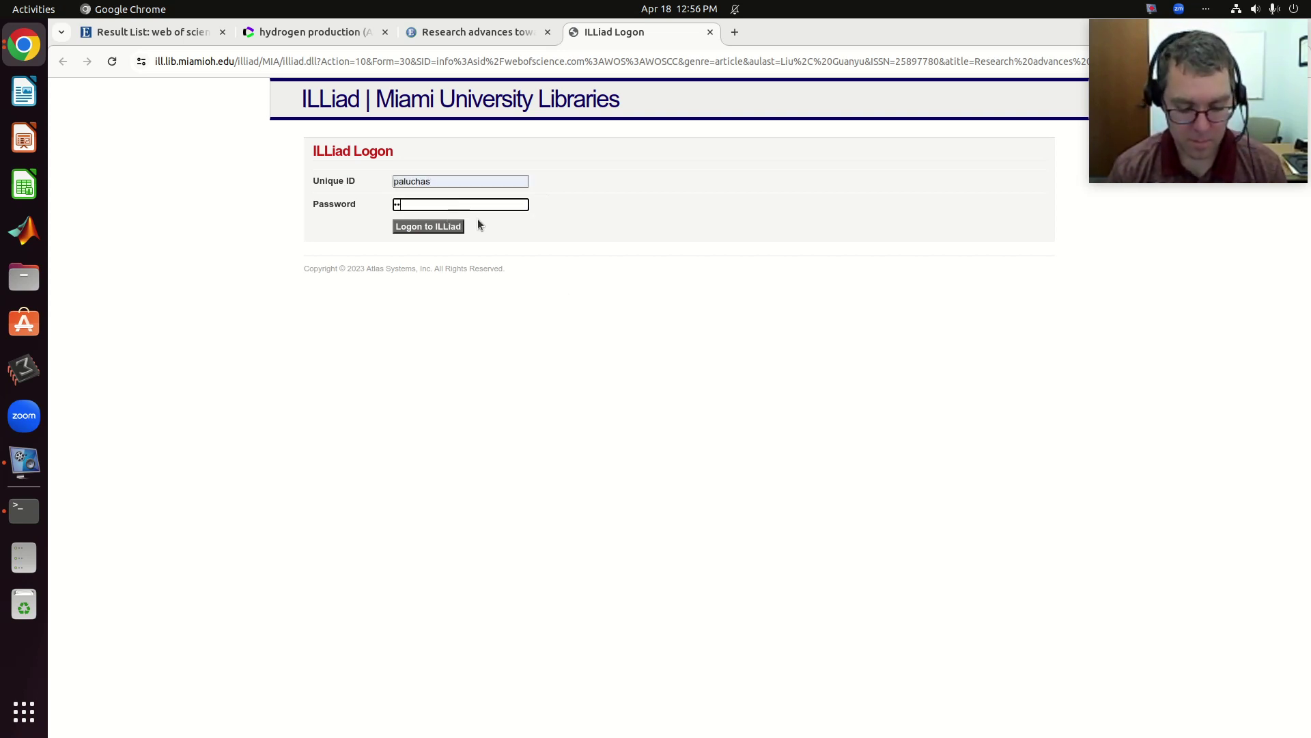
pyautogui.write('*************')
pyautogui.press('Return')
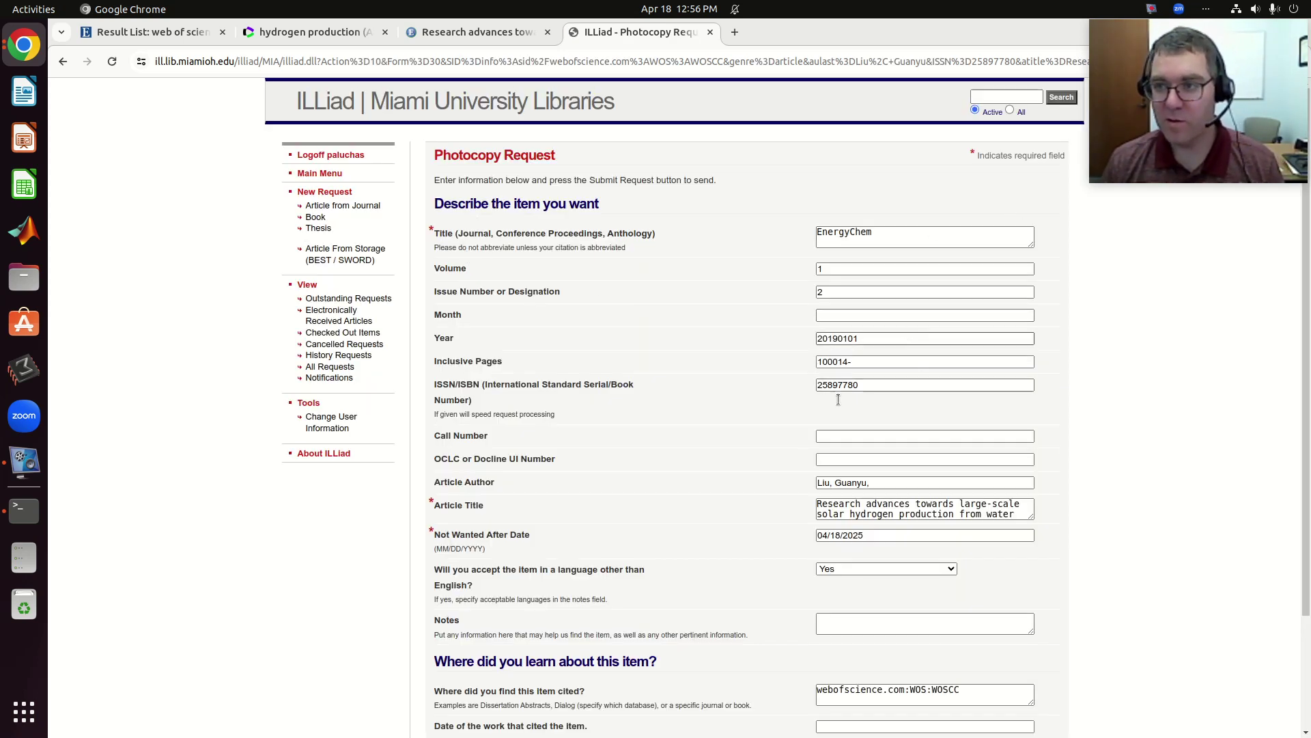
pyautogui.scroll(-3, 905, 447)
pyautogui.scroll(3, 906, 447)
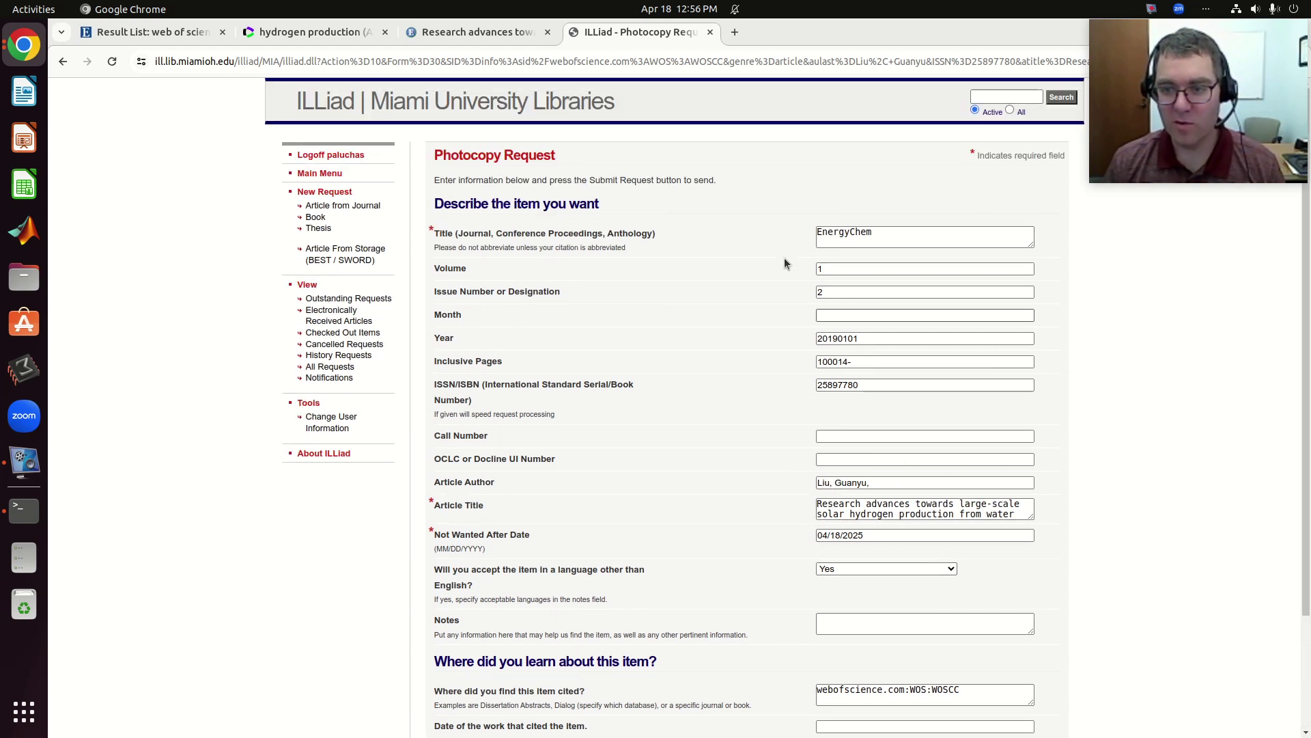
pyautogui.scroll(-3, 895, 456)
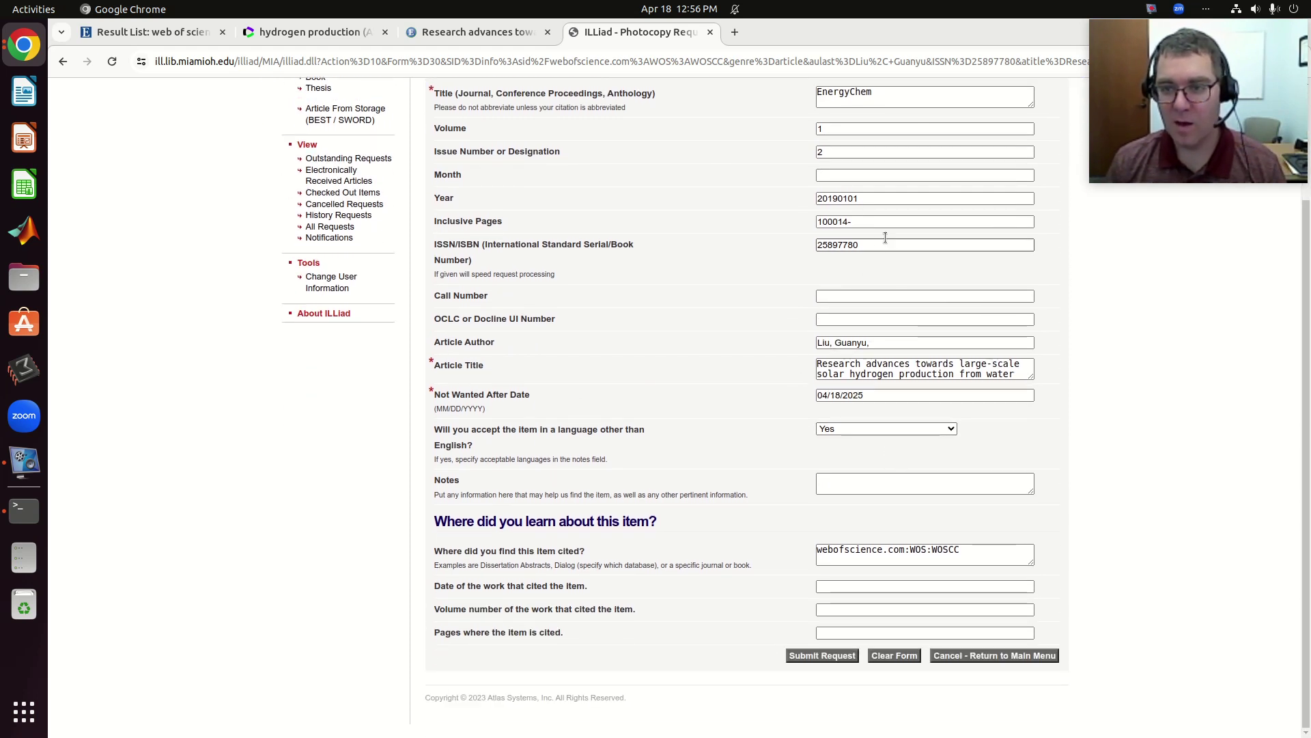
pyautogui.scroll(2, 881, 239)
pyautogui.scroll(-2, 884, 364)
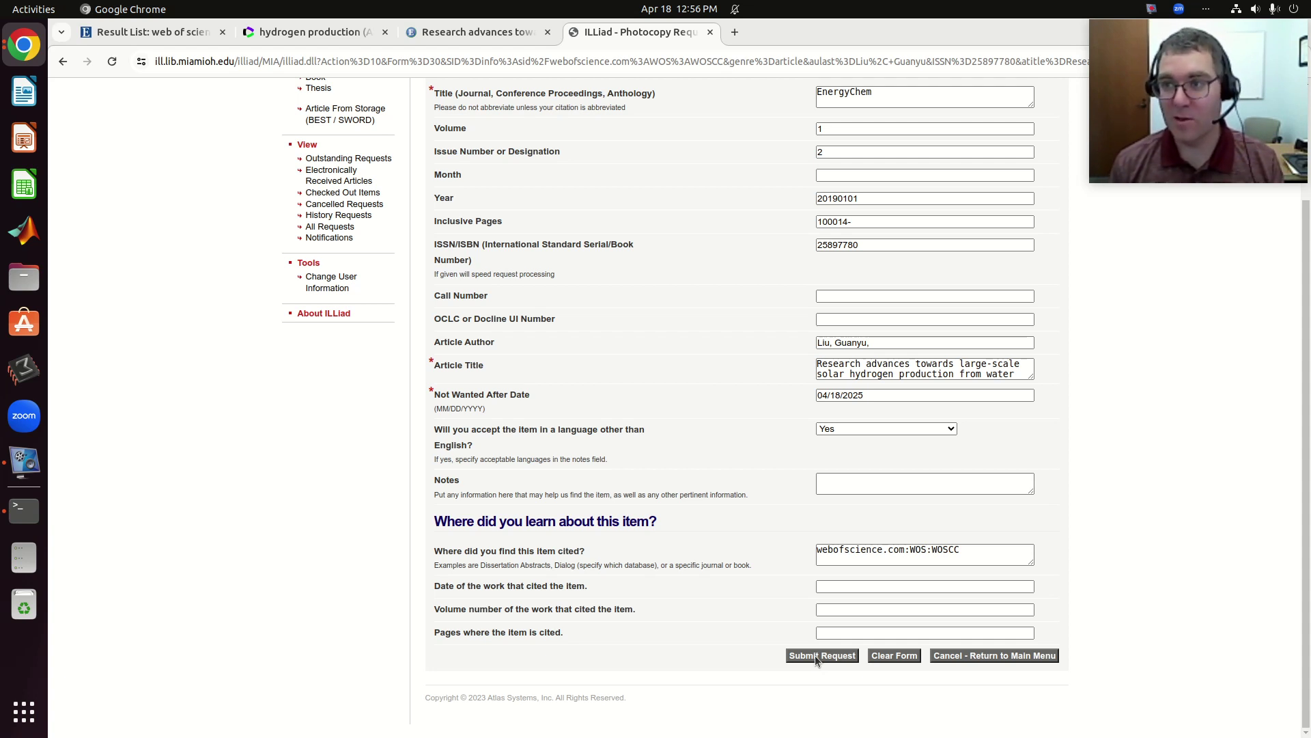
pyautogui.scroll(3, 816, 659)
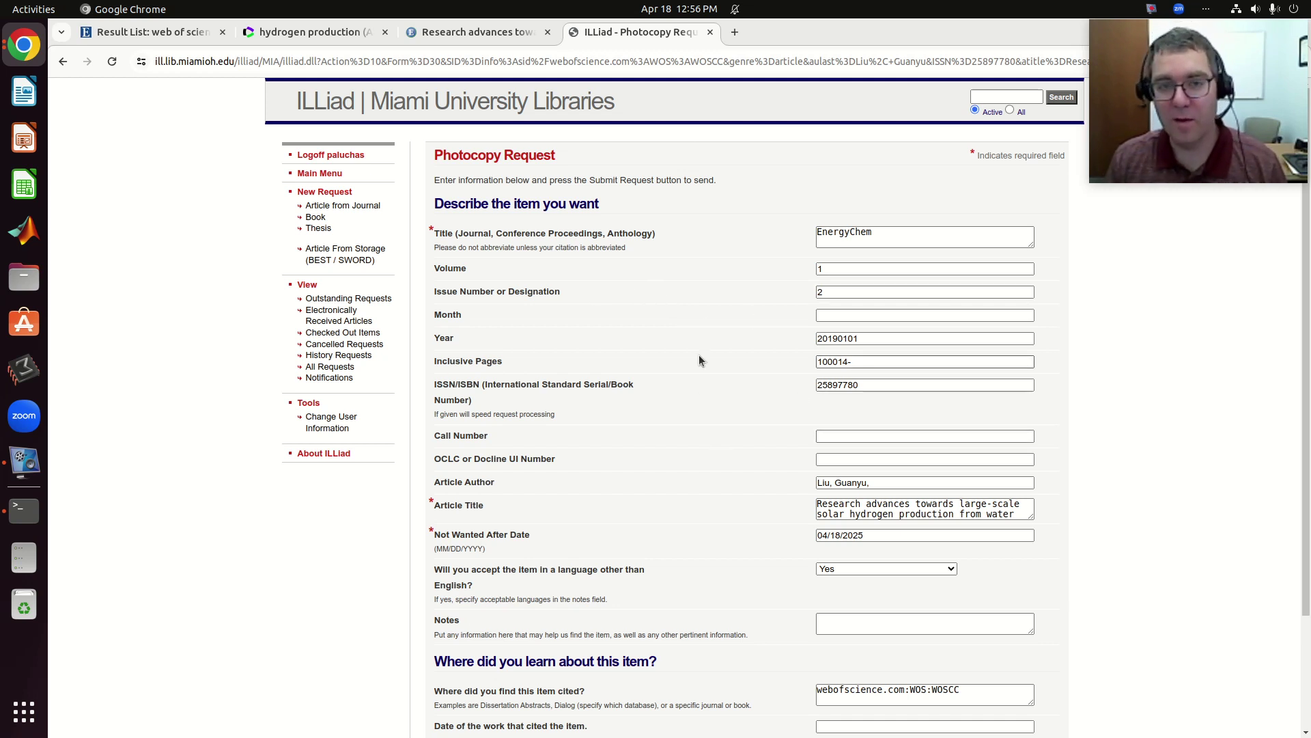
# Close the ILLiad and resolver tabs to return to the Web of Science results
pyautogui.click(711, 33)
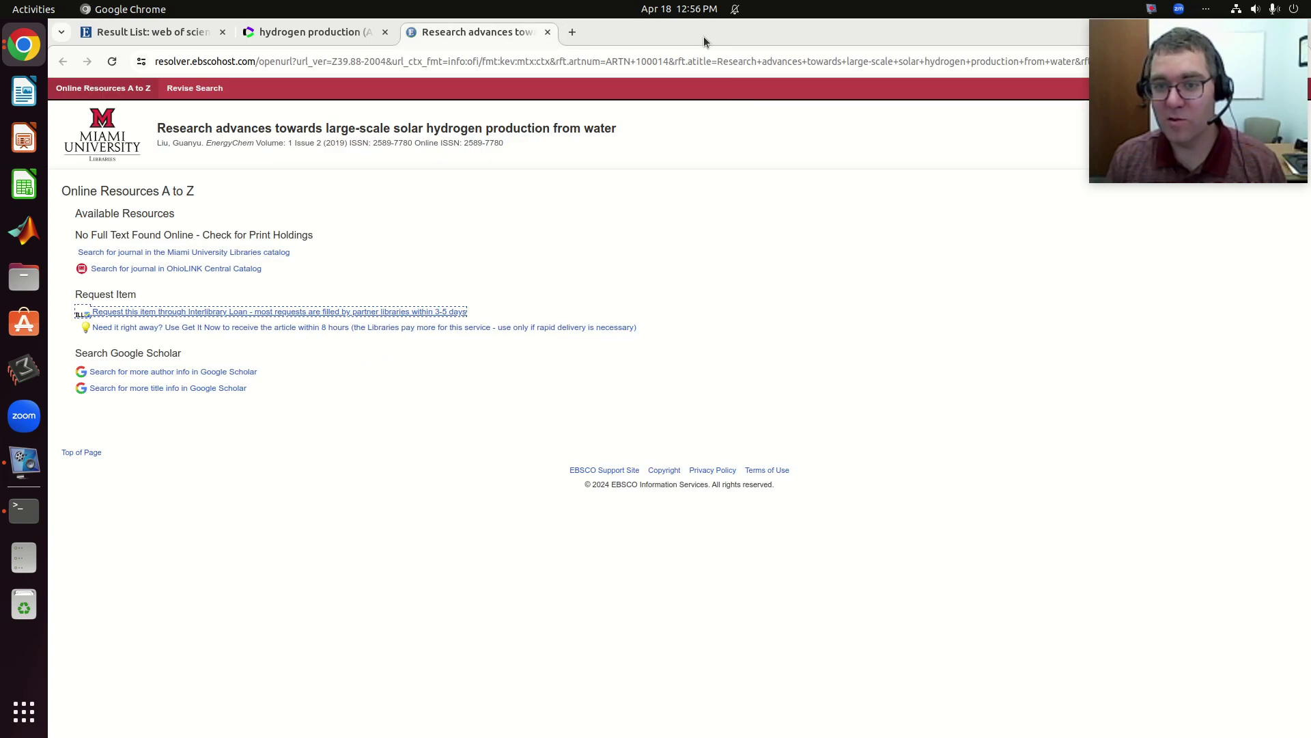
pyautogui.click(549, 33)
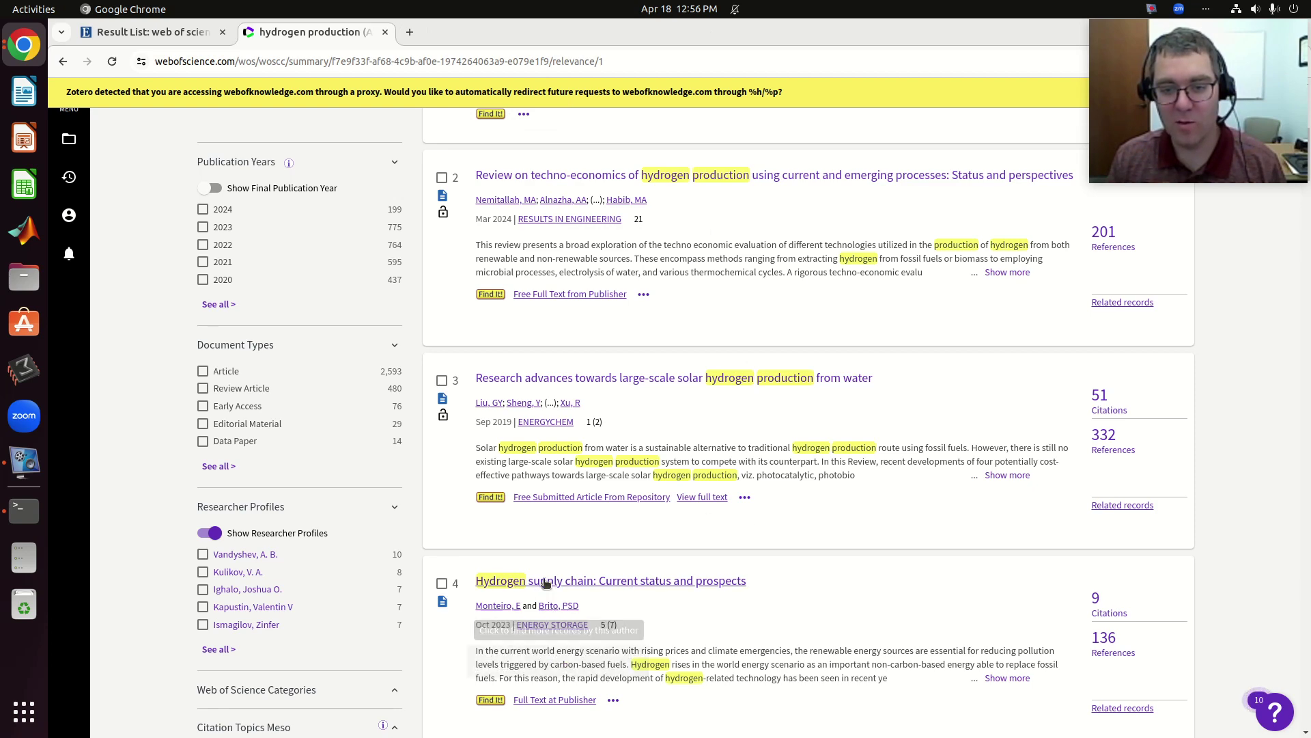
pyautogui.scroll(3, 485, 455)
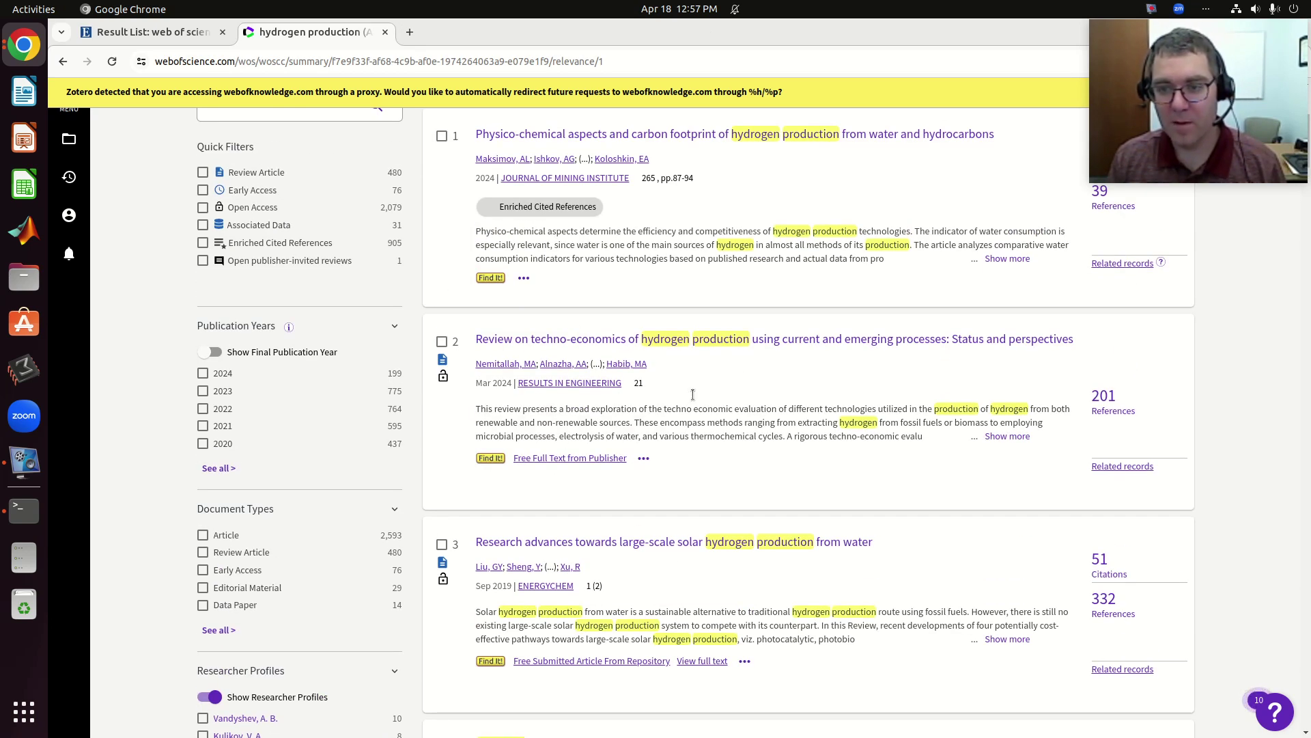
# Open result 2, the hydrogen production techno-economics review, as a ScienceDirect PDF
pyautogui.click(484, 458)
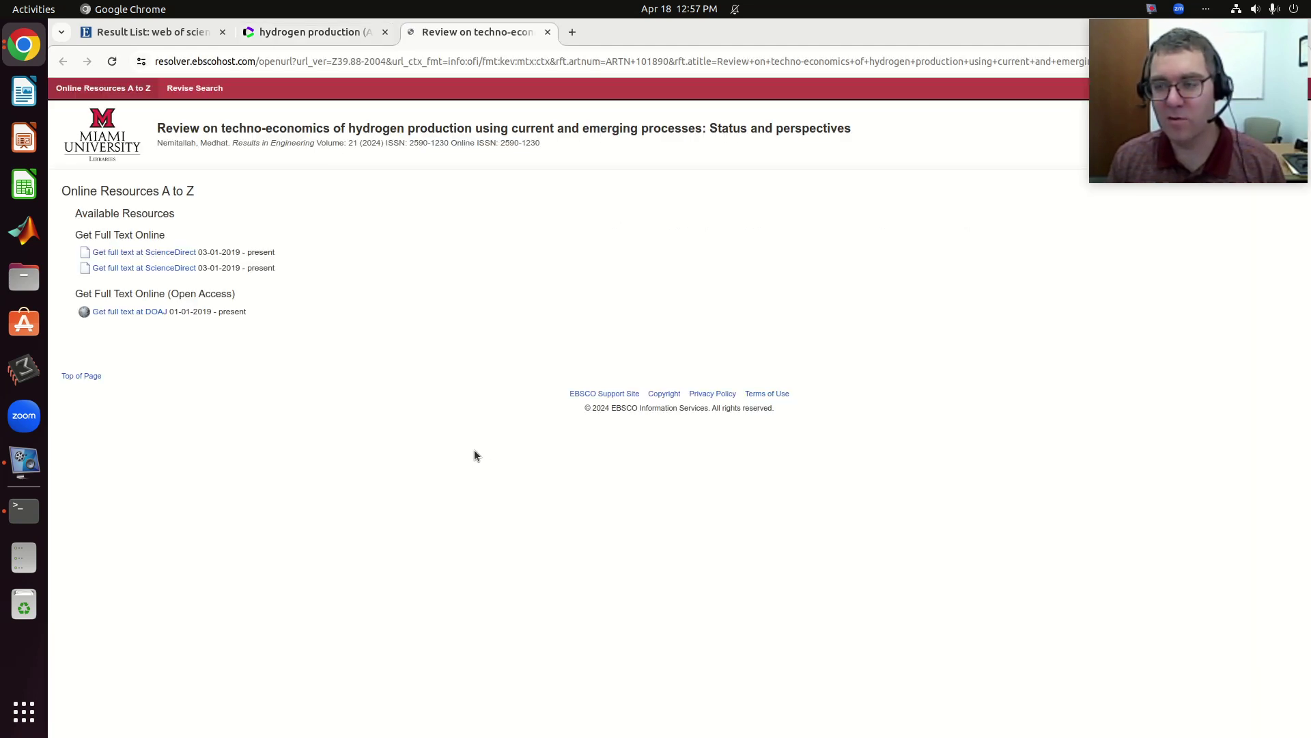
pyautogui.click(145, 253)
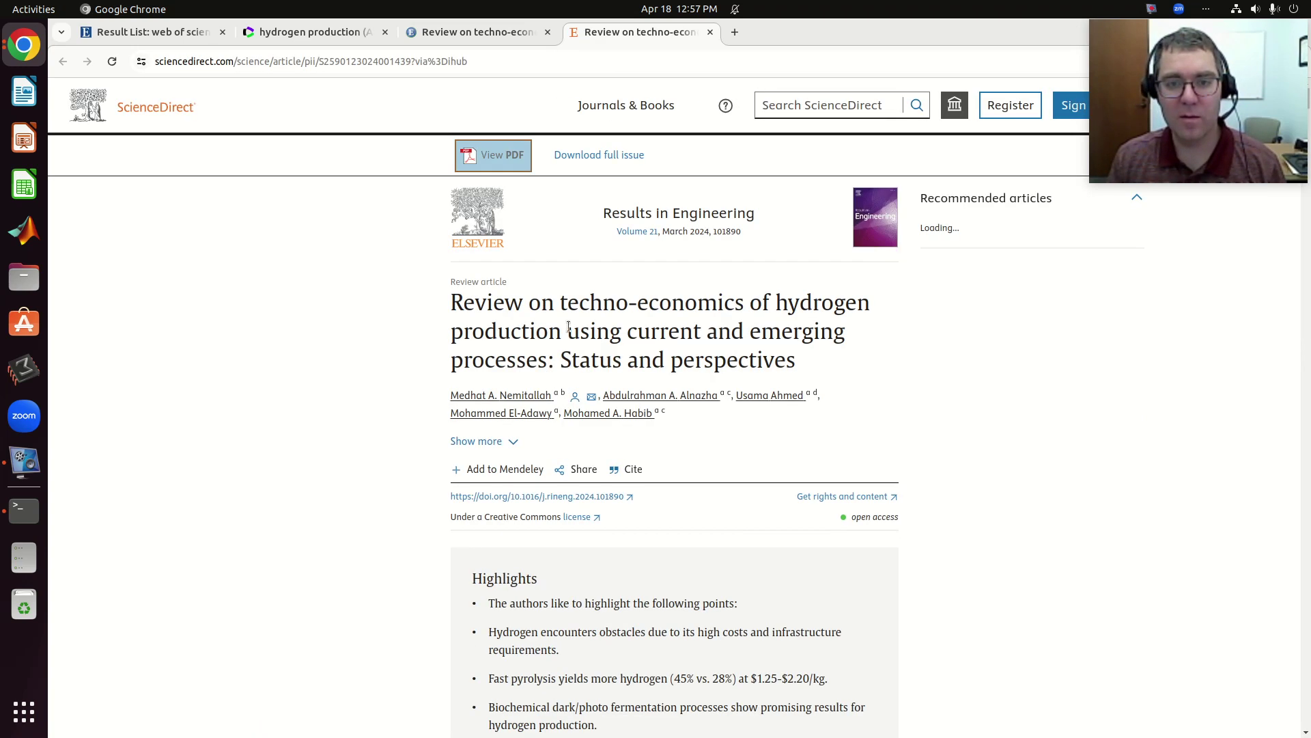
pyautogui.click(505, 158)
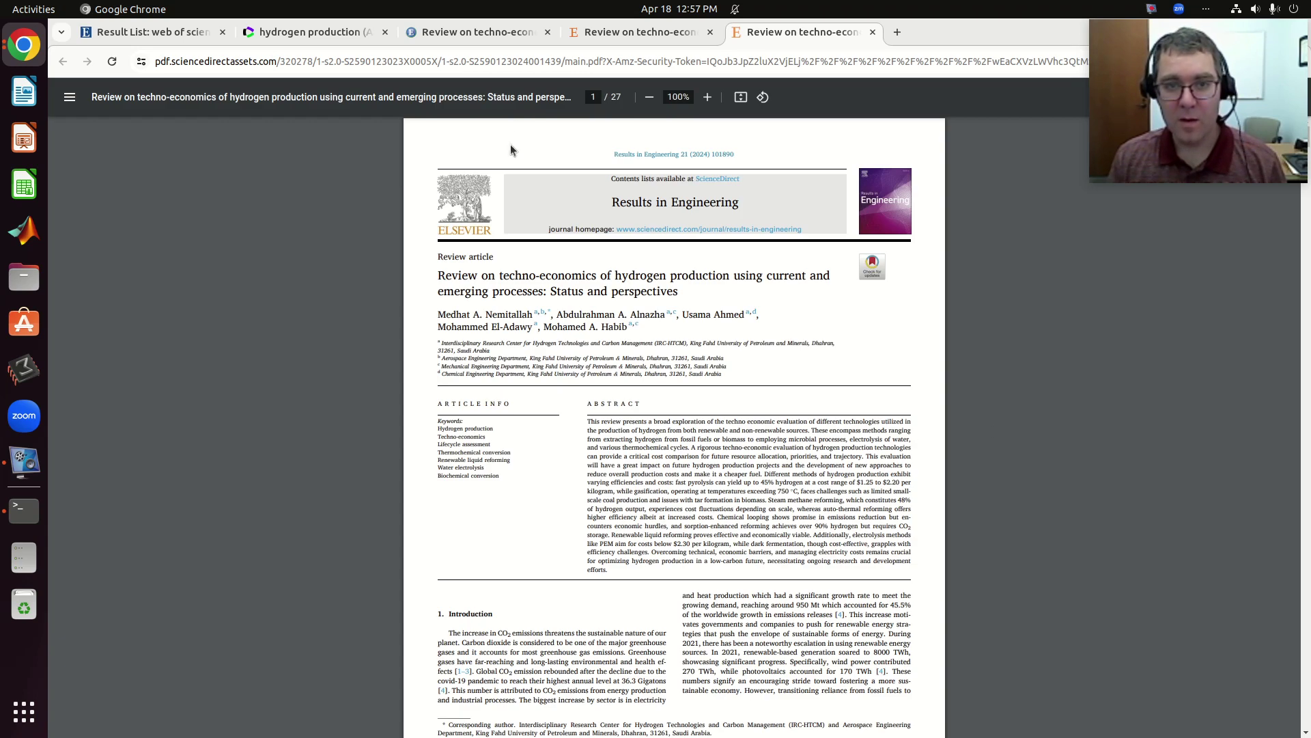
# Zoom the review PDF to 150% and begin scrolling through its opening pages
pyautogui.click(707, 97)
pyautogui.click(707, 97)
pyautogui.scroll(-5, 791, 441)
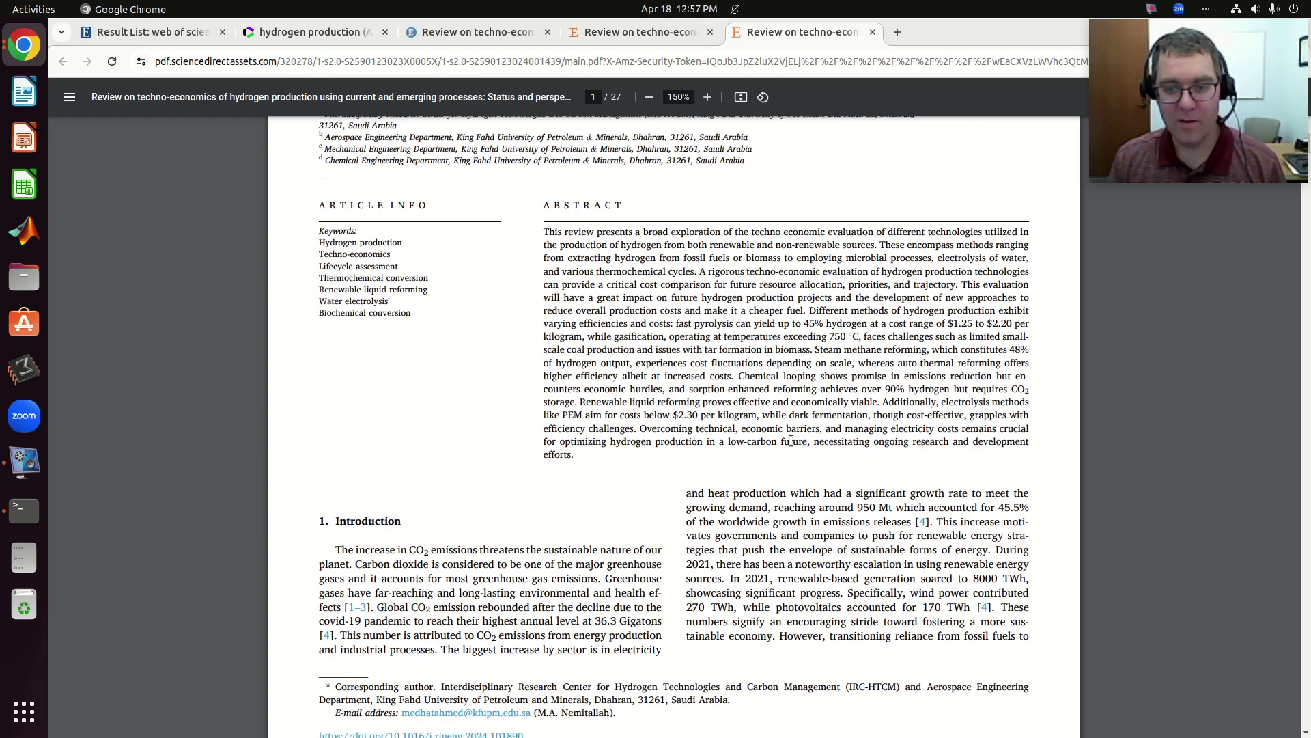
pyautogui.scroll(-20, 790, 440)
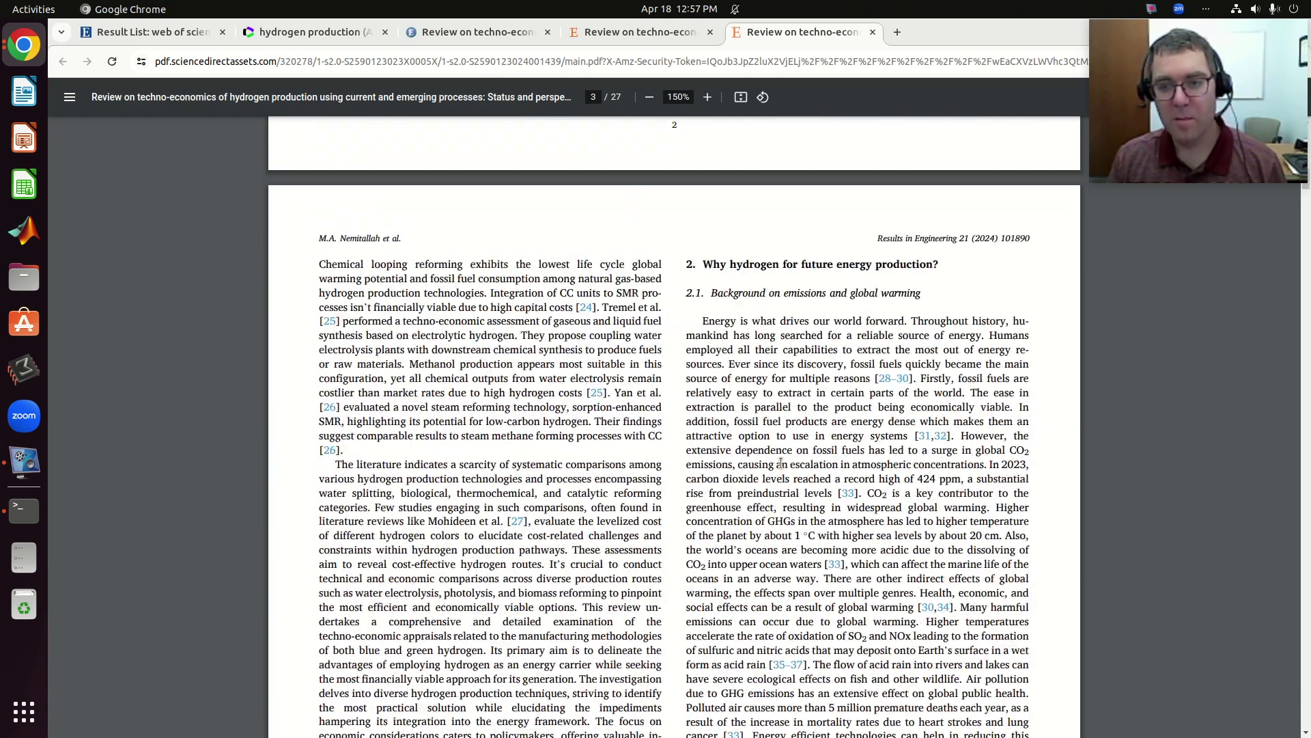
pyautogui.scroll(-2, 780, 463)
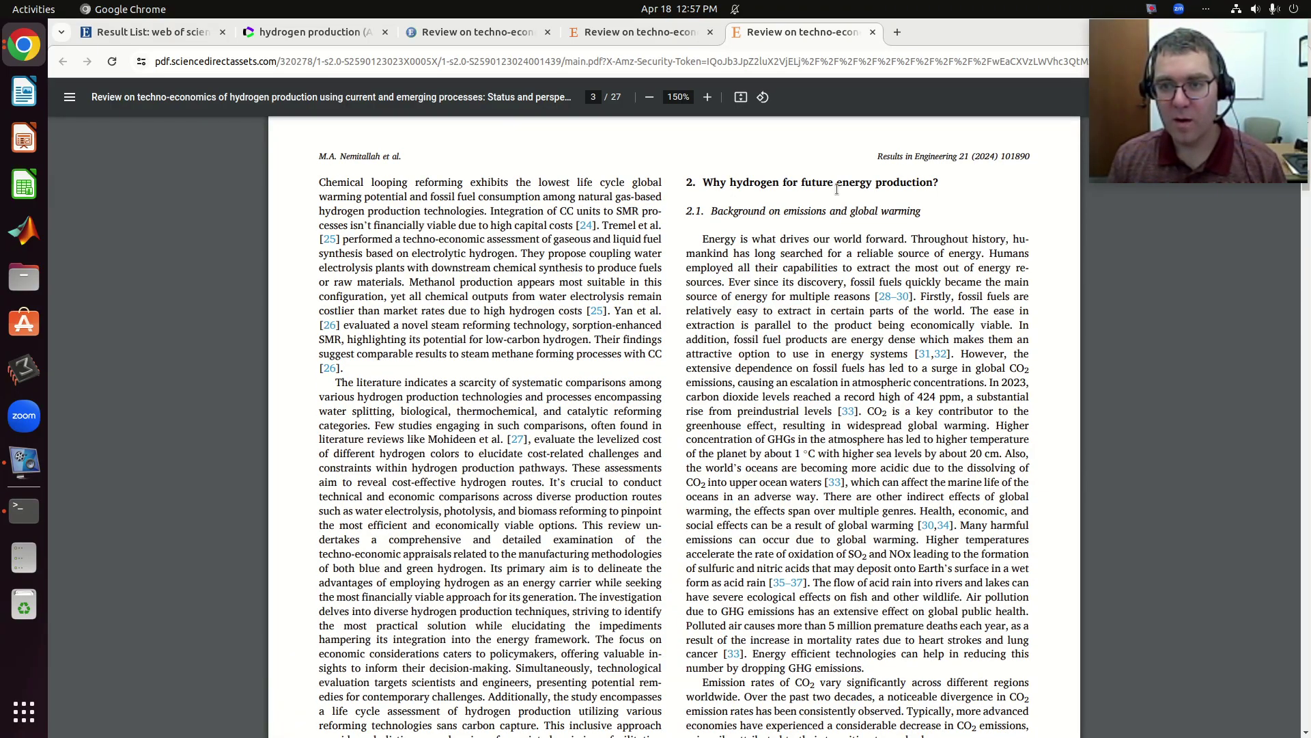
pyautogui.scroll(-20, 789, 210)
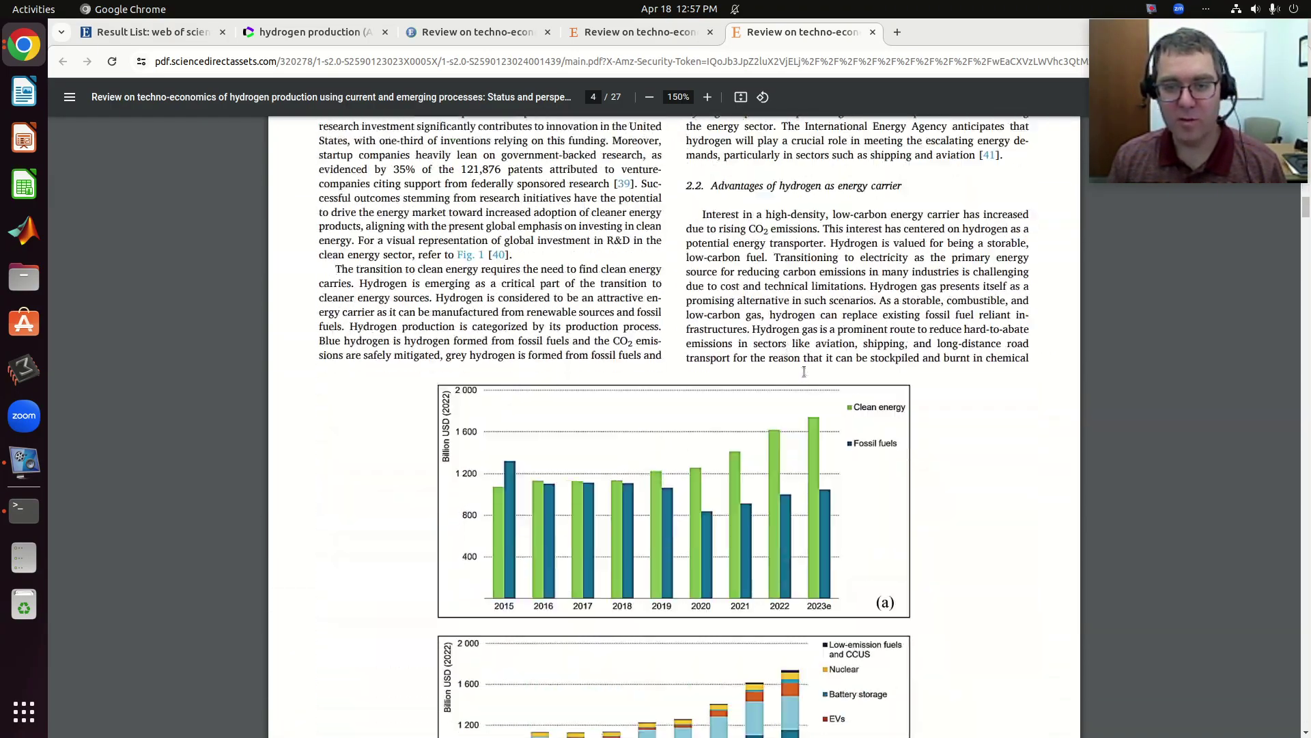
pyautogui.scroll(-17, 805, 388)
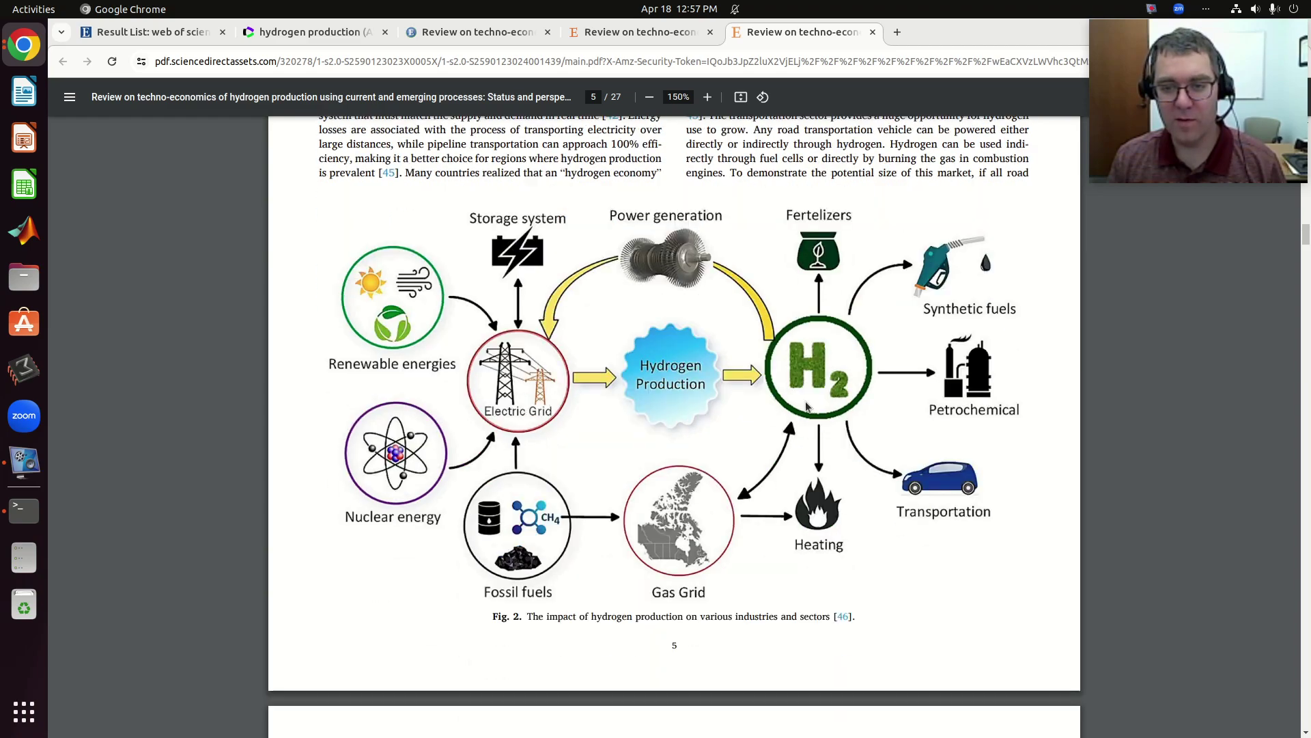
pyautogui.scroll(-10, 665, 452)
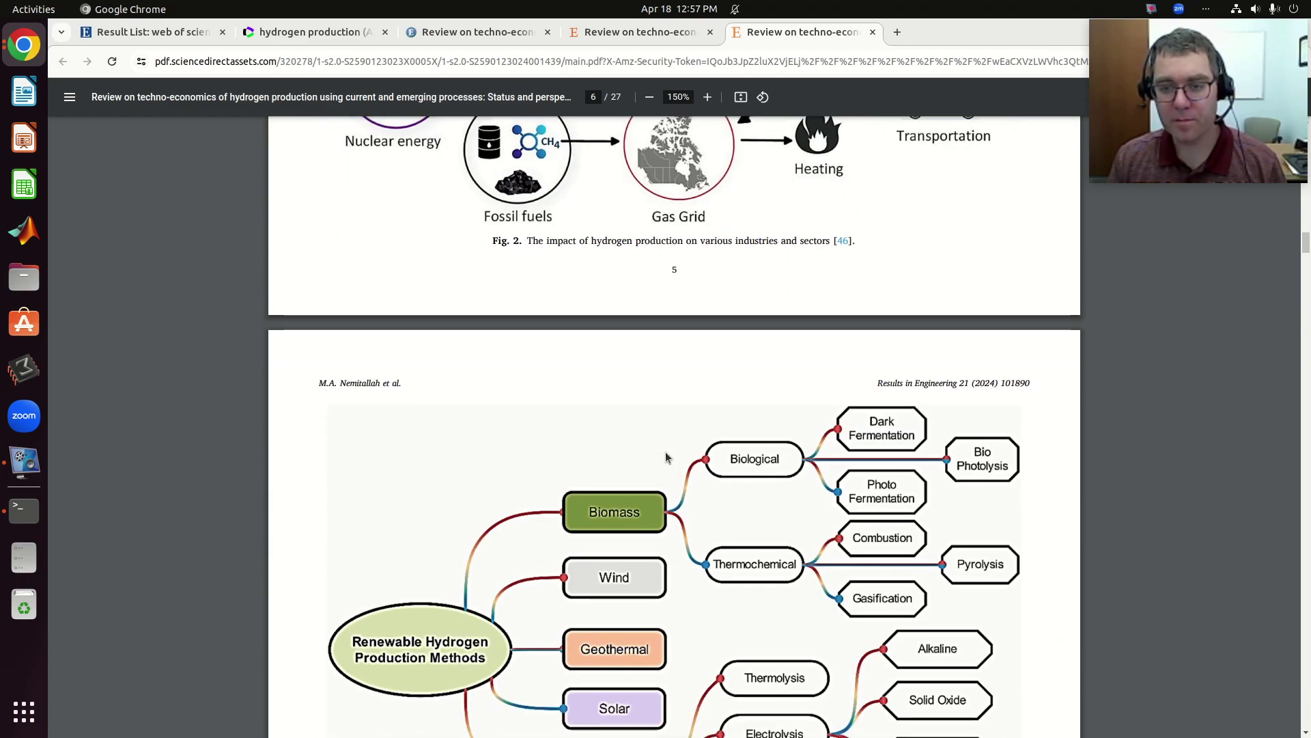
pyautogui.scroll(-20, 677, 452)
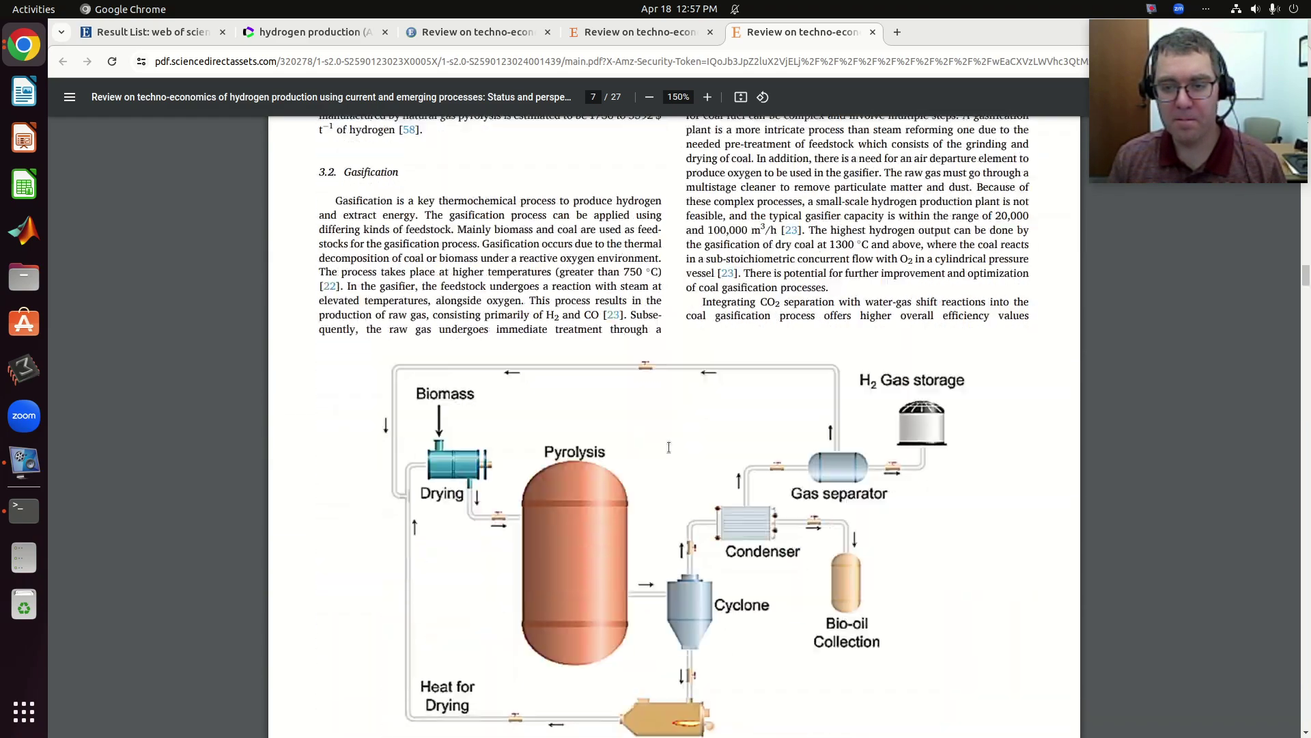
# Skim the figures and tables down to Table 5's hydrogen cost breakdown on page 12
pyautogui.scroll(2, 668, 447)
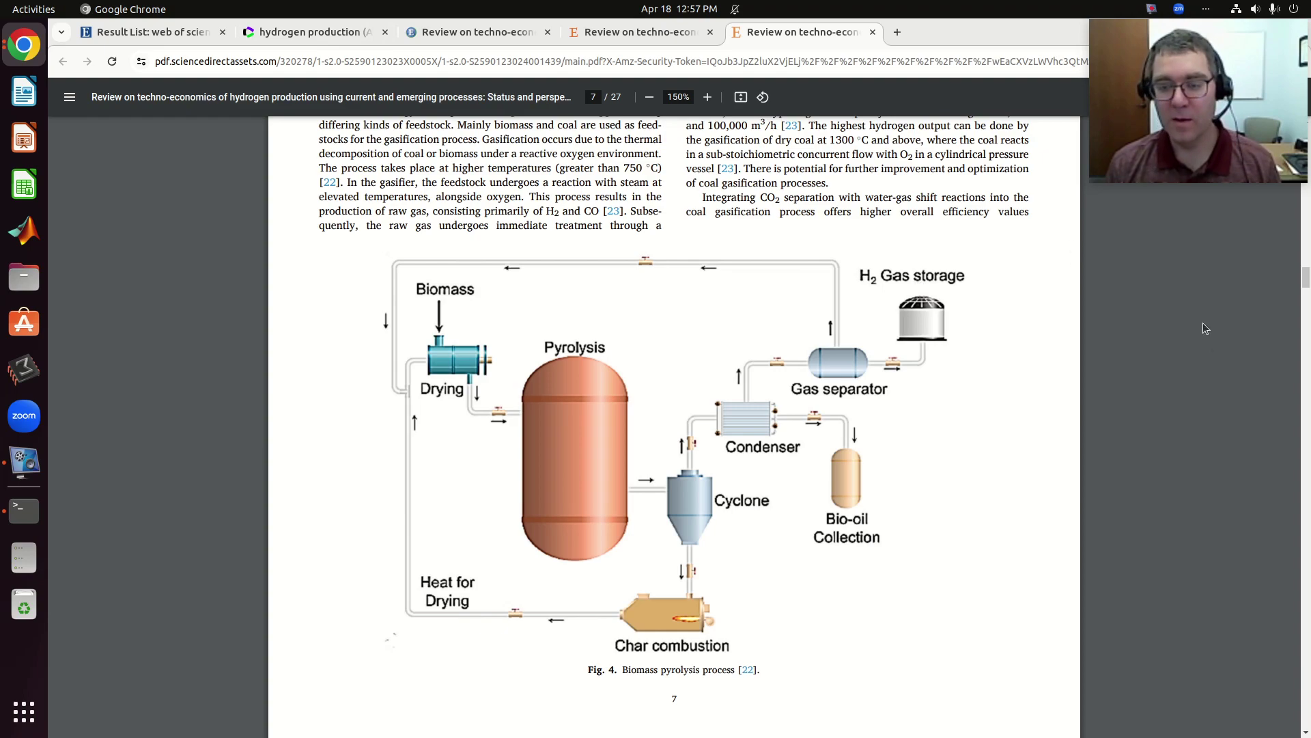
pyautogui.scroll(7, 1205, 329)
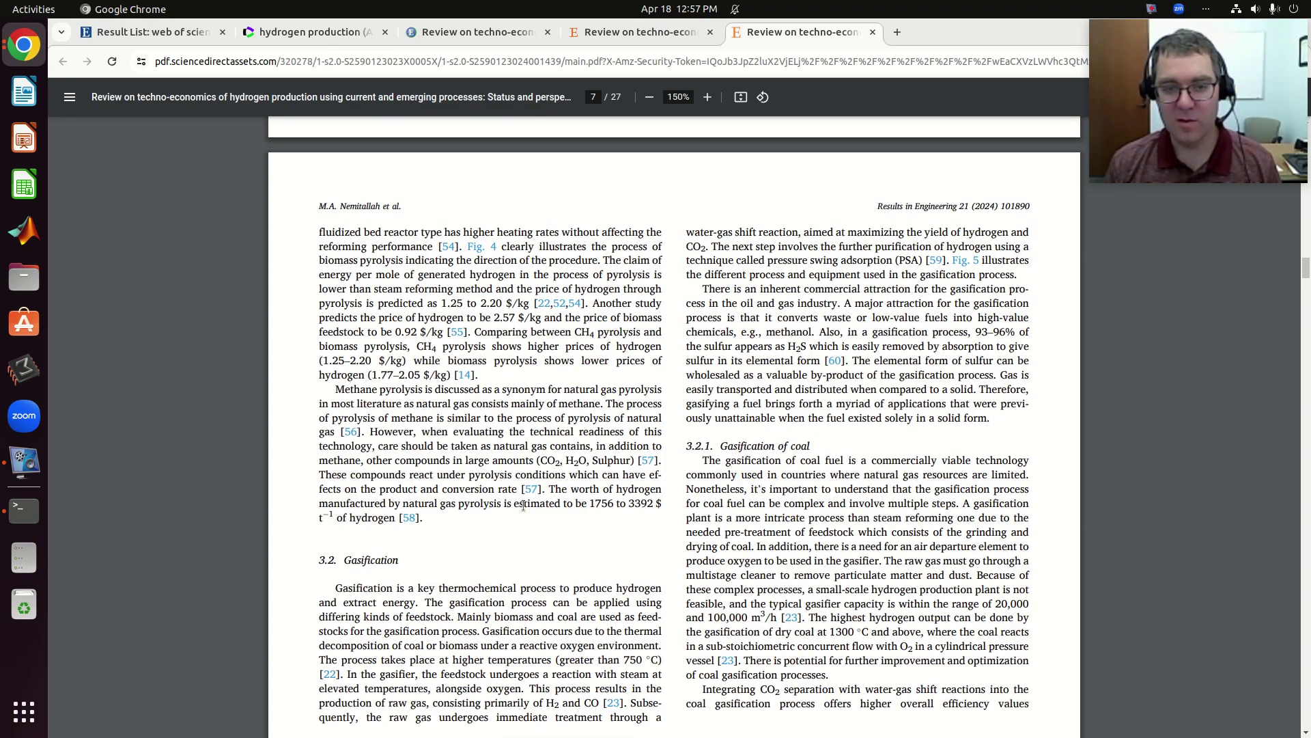
pyautogui.scroll(-2, 523, 506)
pyautogui.scroll(-10, 621, 428)
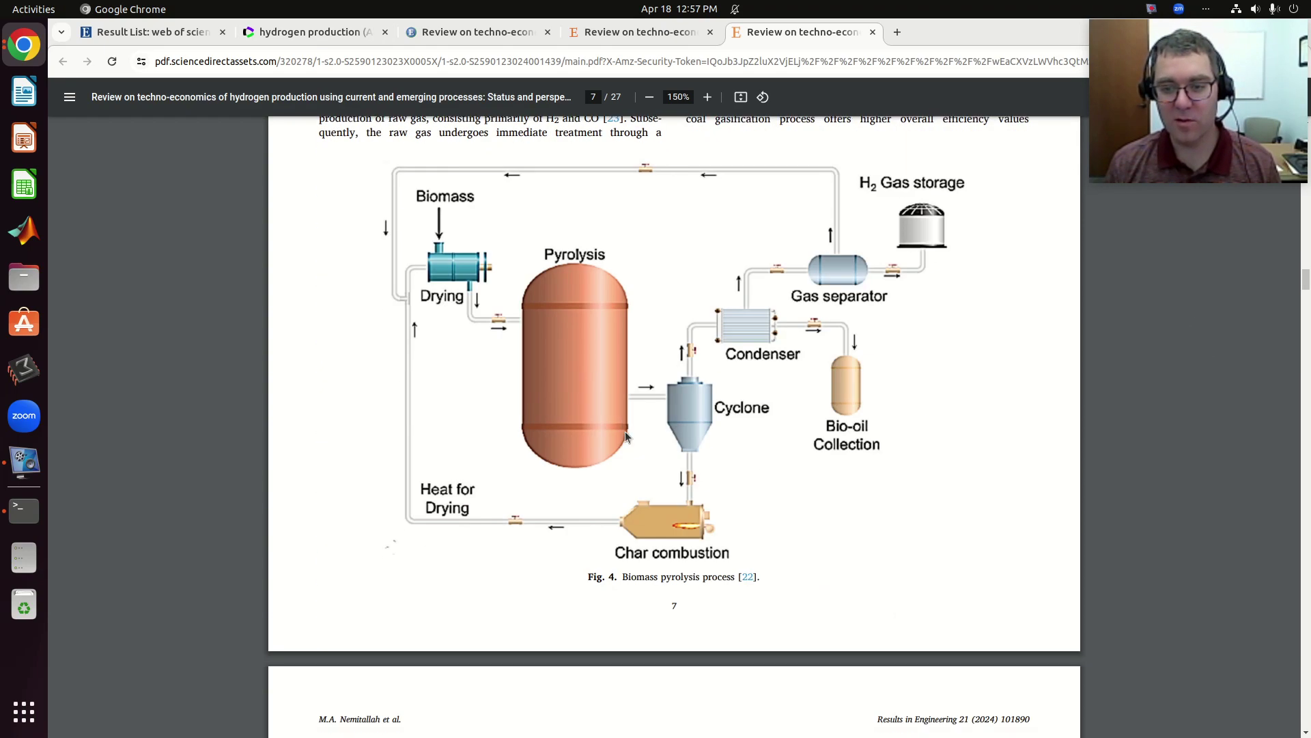
pyautogui.scroll(10, 630, 383)
pyautogui.scroll(-15, 694, 448)
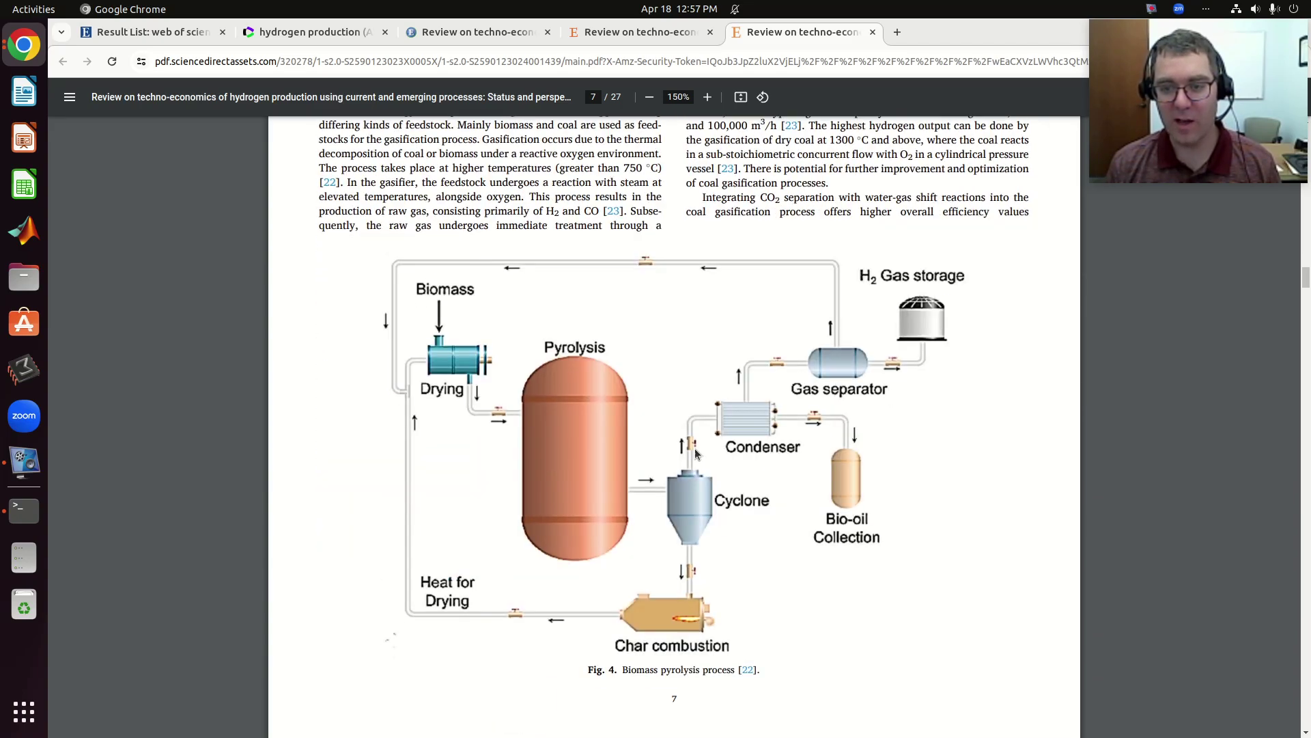
pyautogui.scroll(-12, 698, 455)
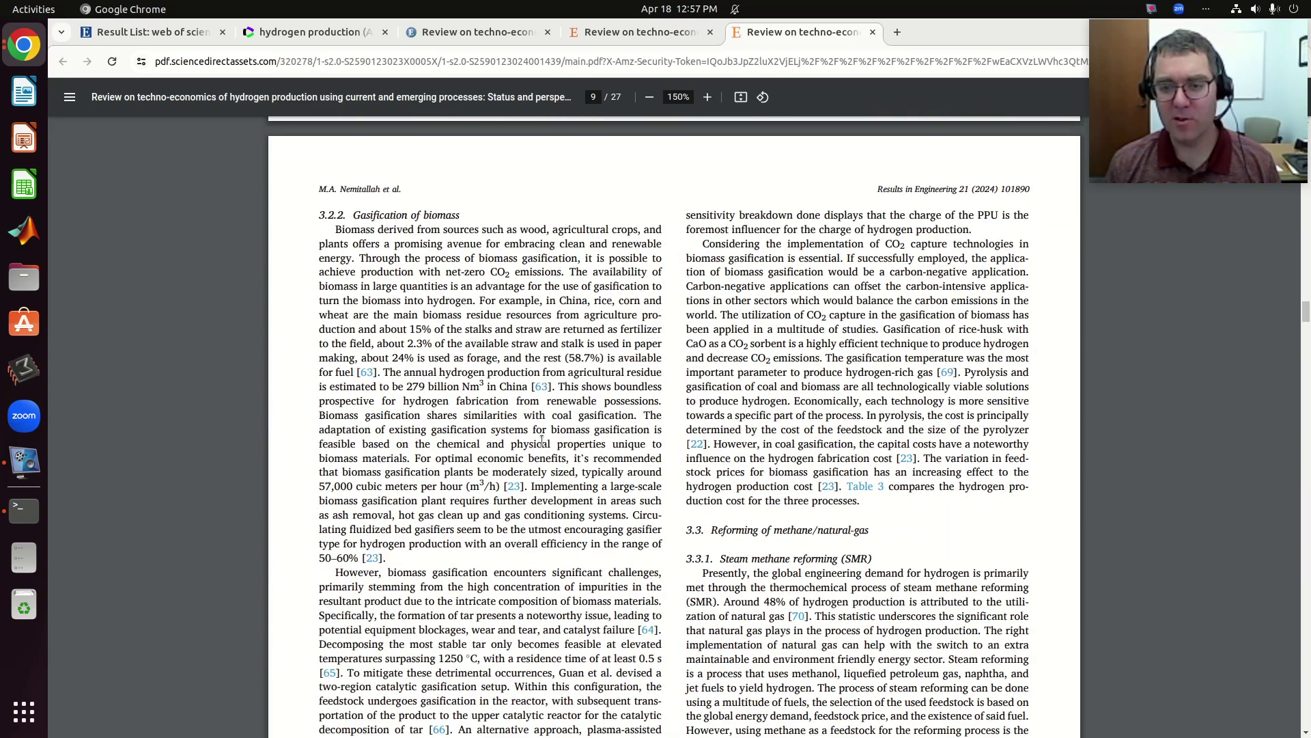
pyautogui.scroll(-4, 542, 440)
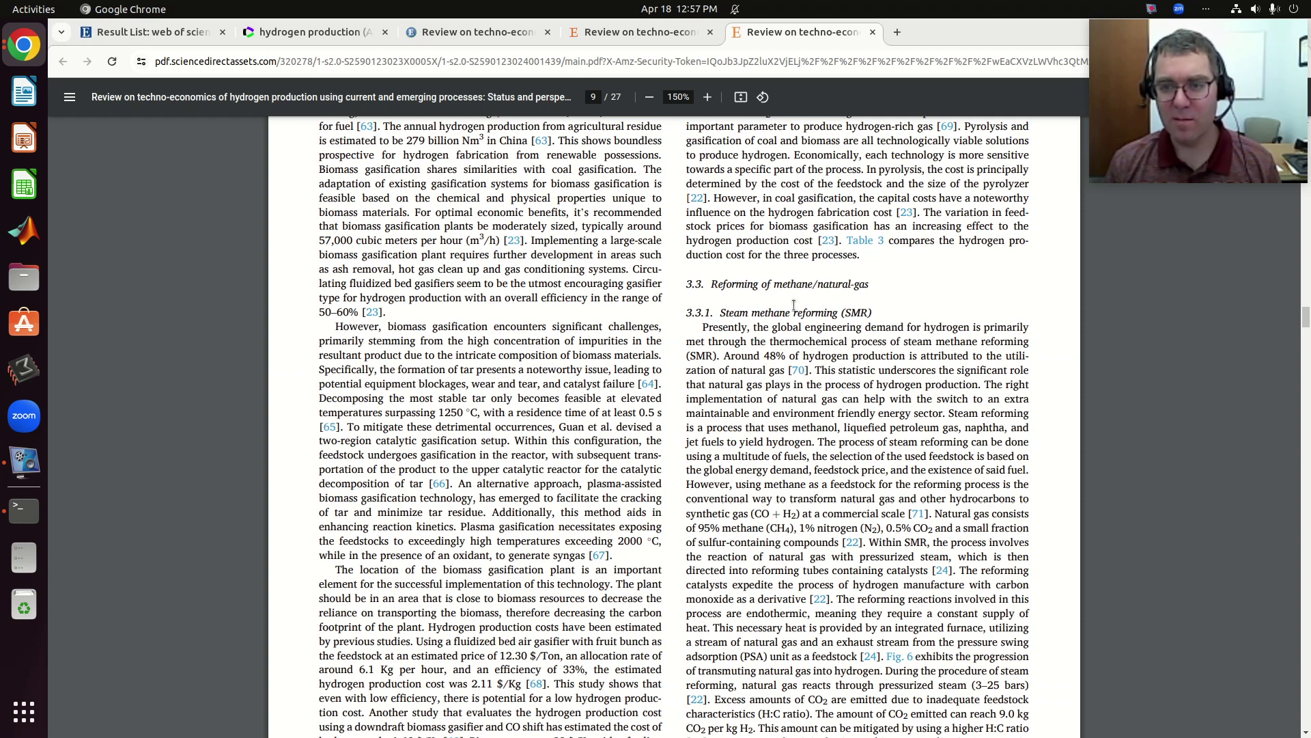
pyautogui.scroll(-4, 763, 435)
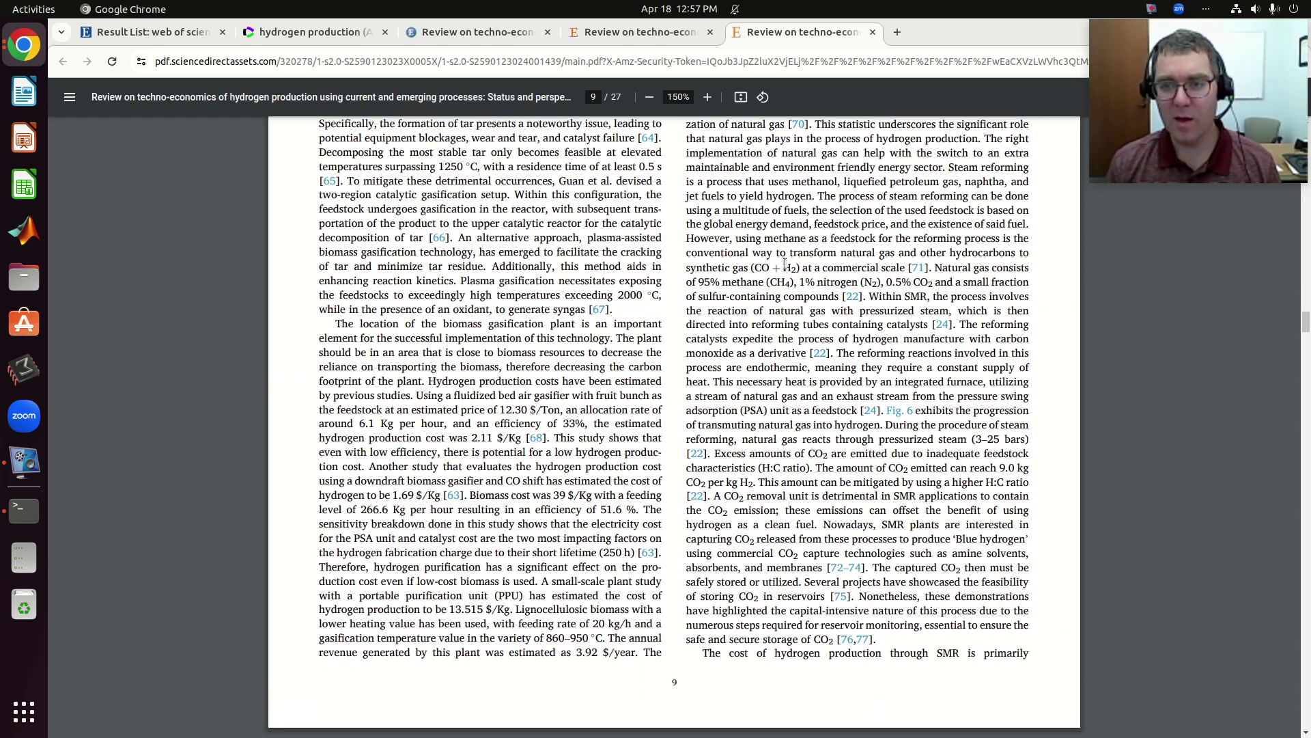
pyautogui.scroll(3, 770, 217)
pyautogui.scroll(4, 620, 450)
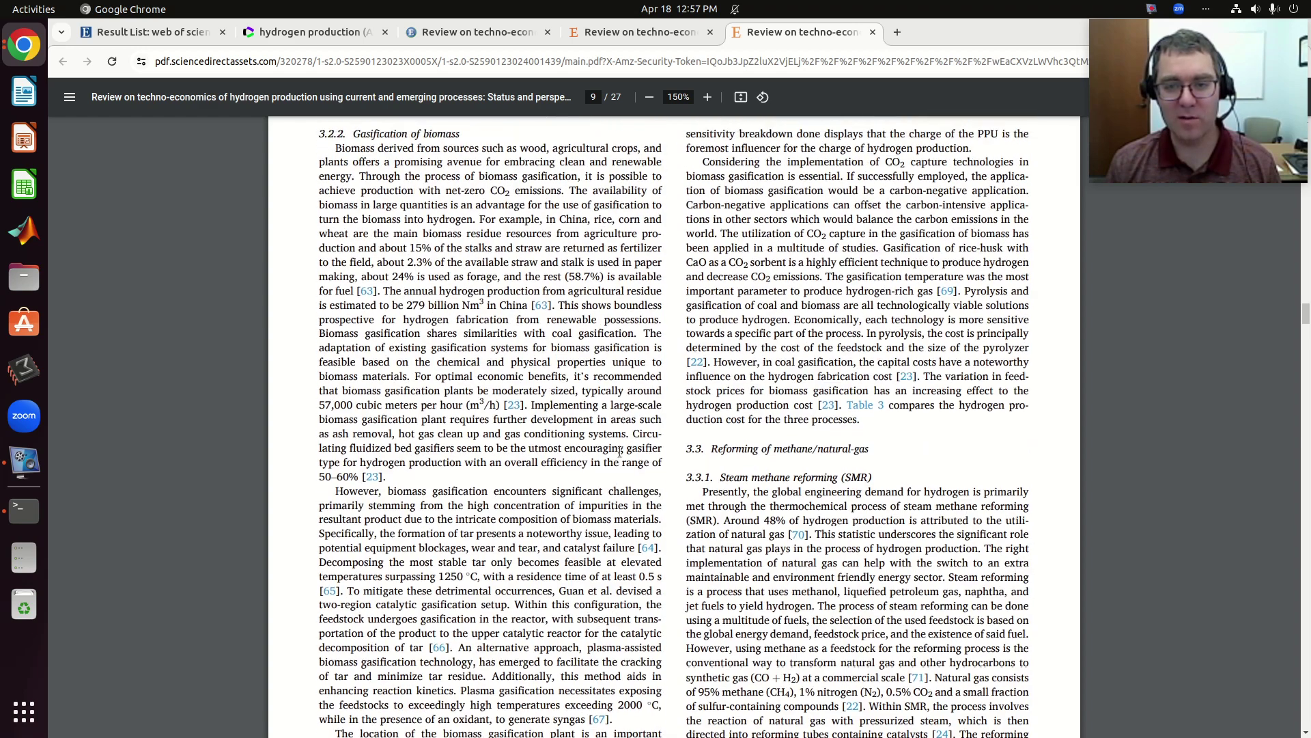
pyautogui.scroll(1, 448, 382)
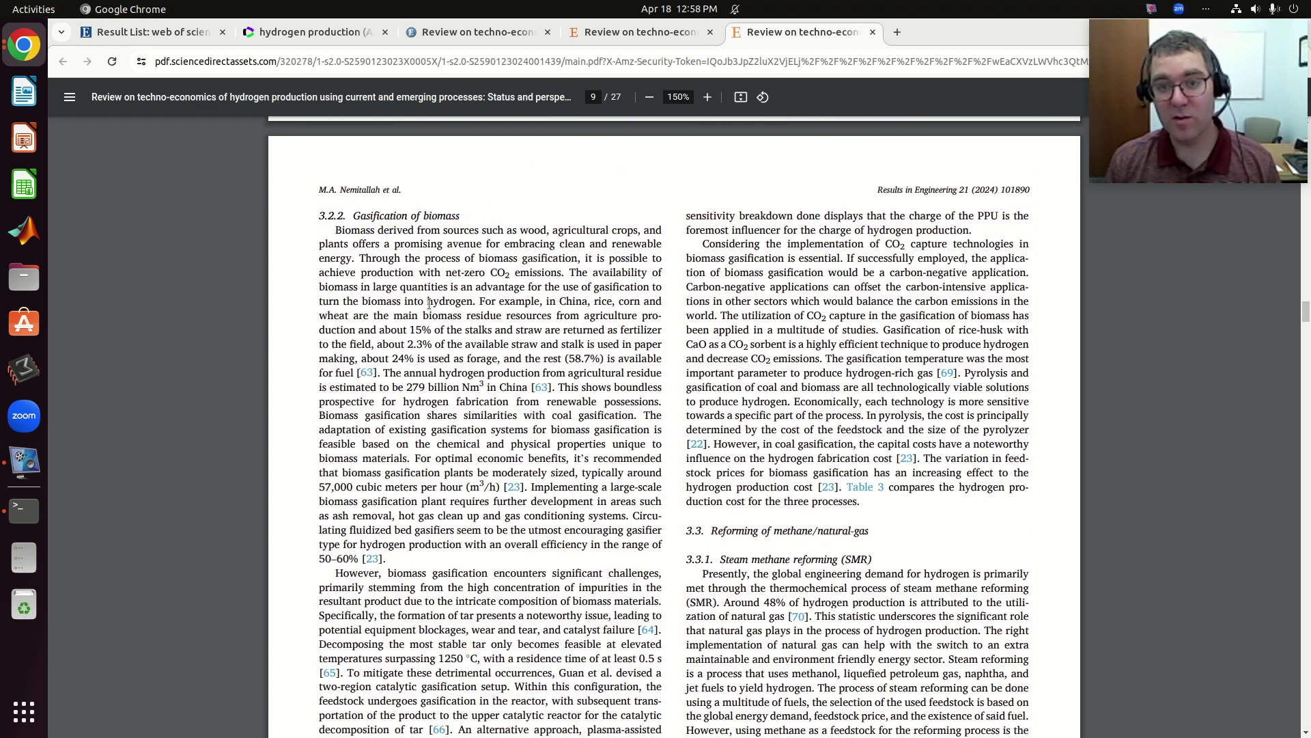
pyautogui.scroll(-3, 431, 307)
pyautogui.scroll(-10, 435, 319)
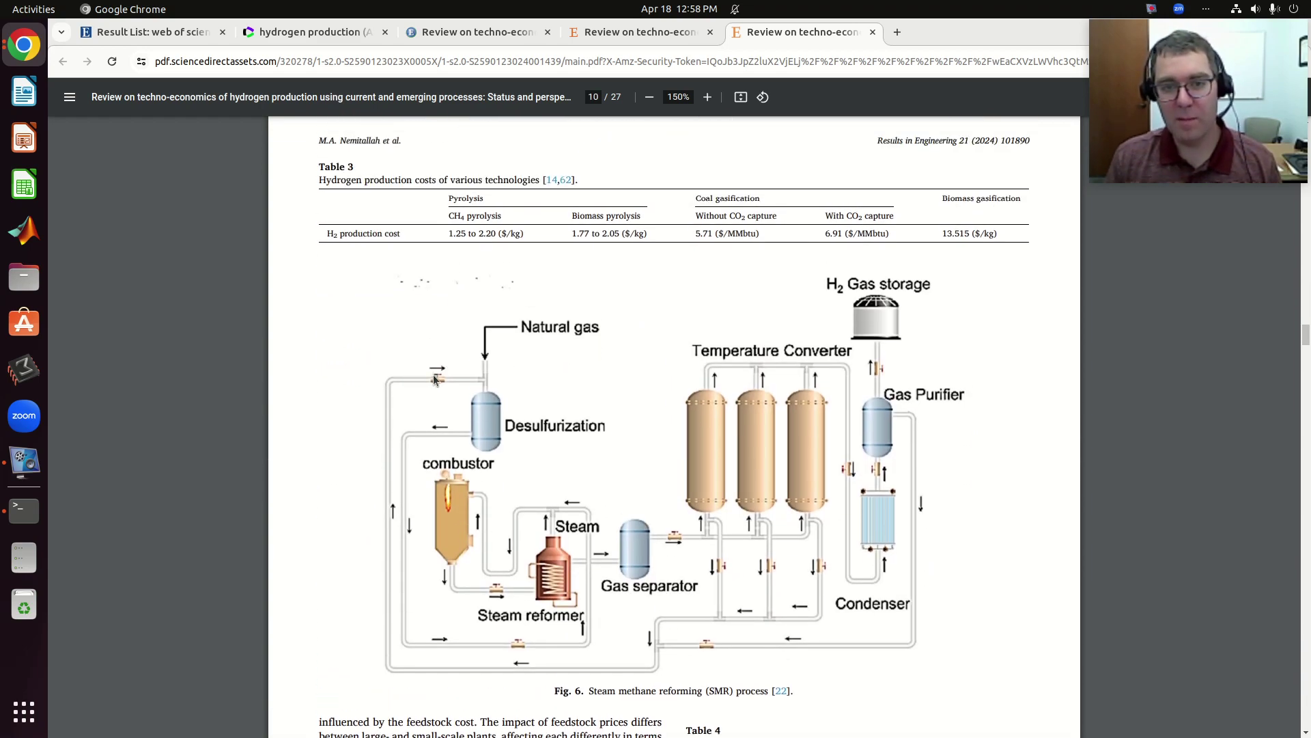
pyautogui.scroll(-8, 435, 380)
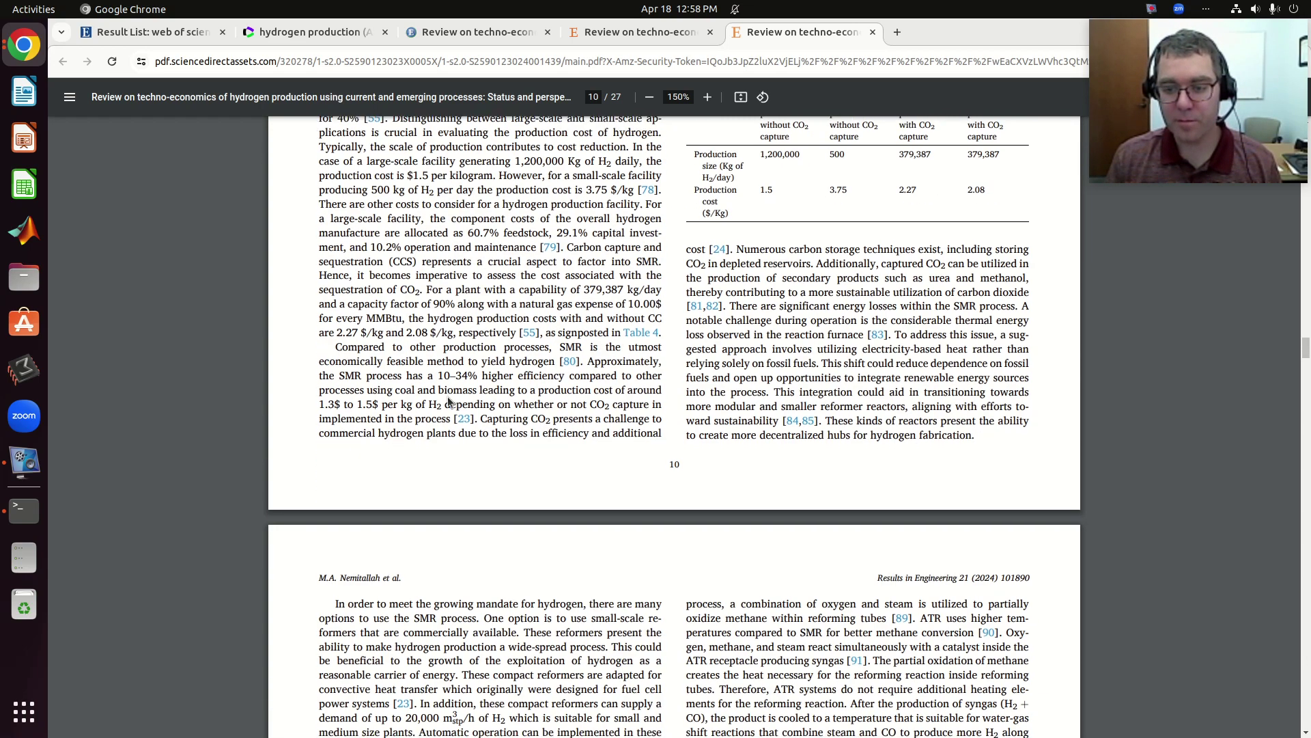
pyautogui.scroll(-20, 448, 397)
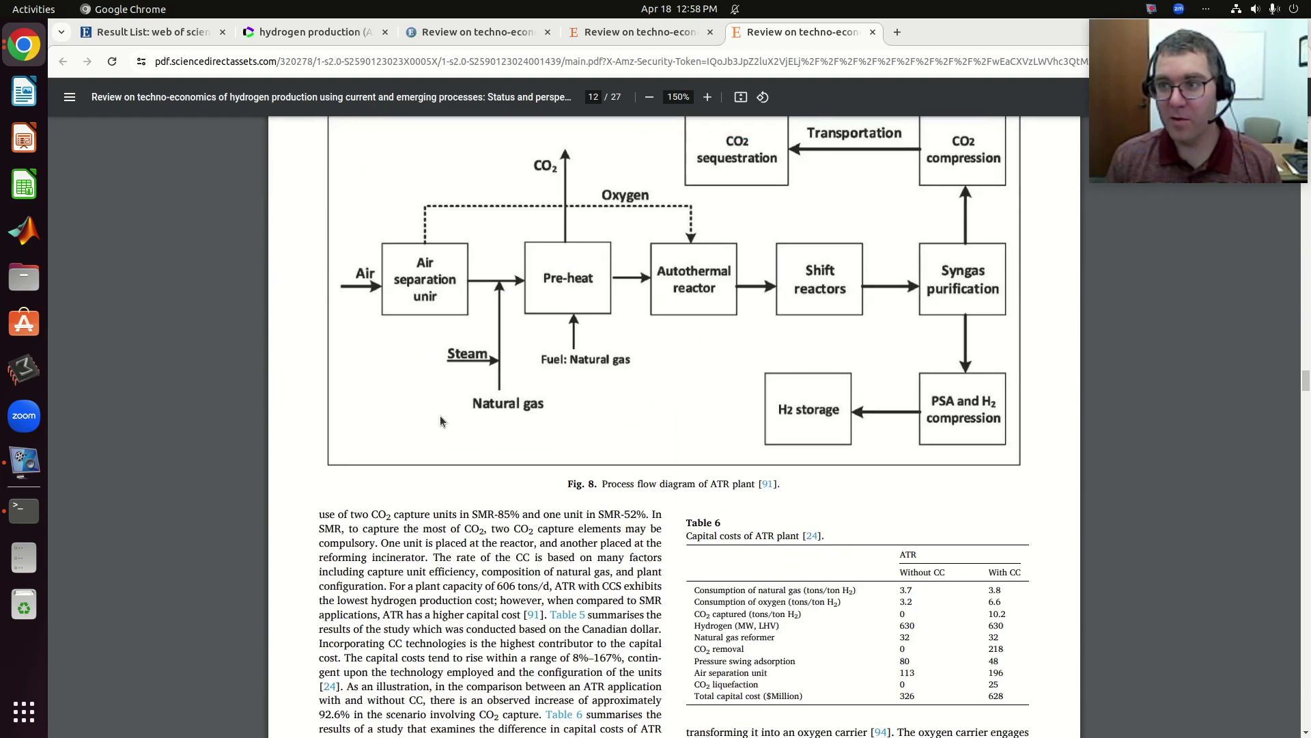
pyautogui.scroll(-9, 441, 418)
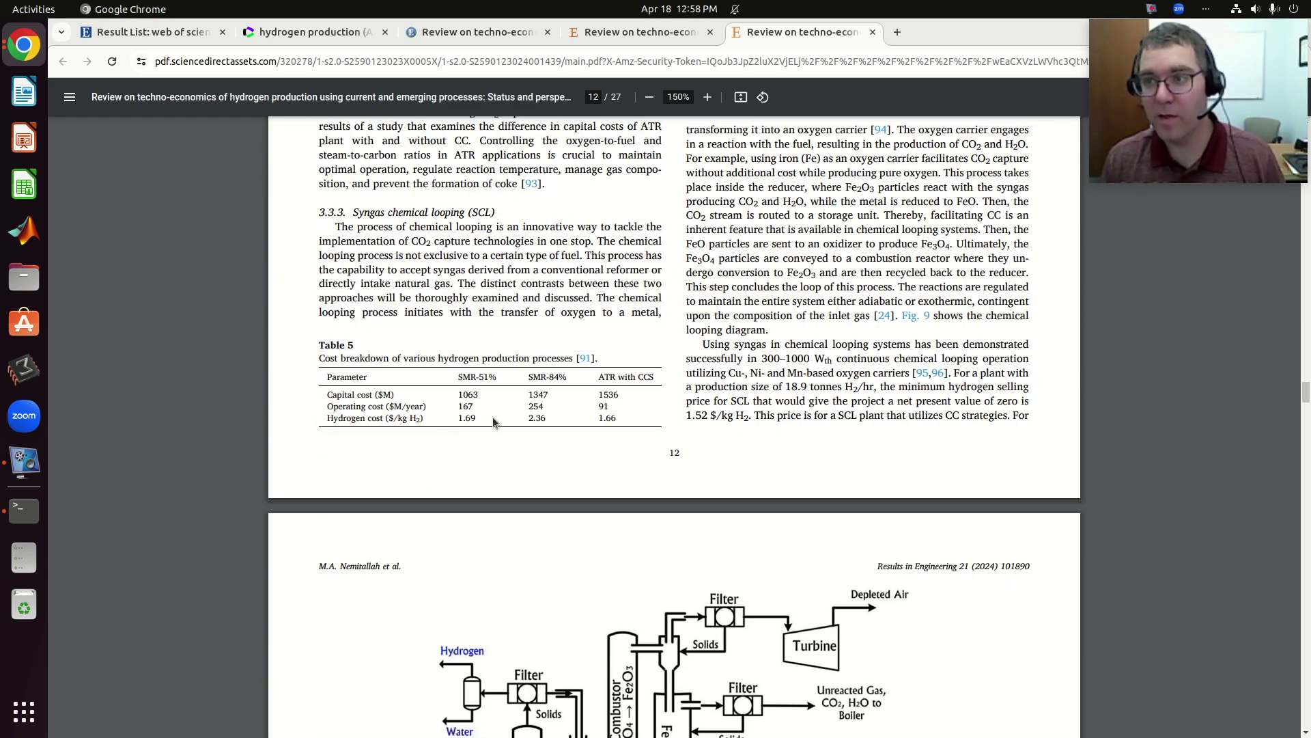